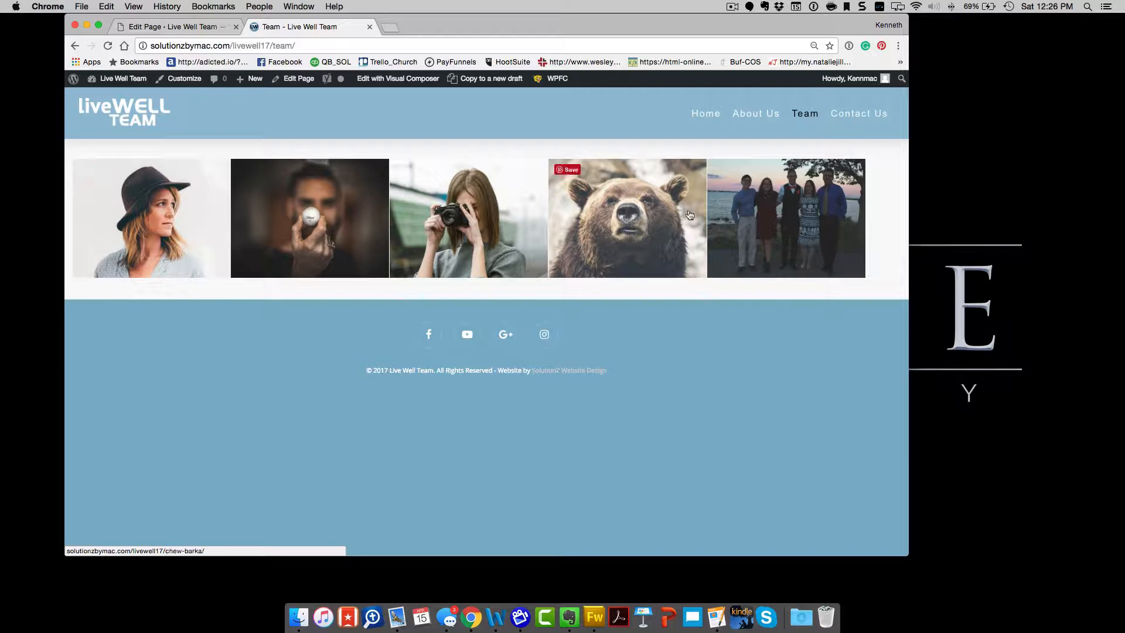
Step: View the team member page linked from the group photo in the Team gallery and return to the Team page
click(768, 255)
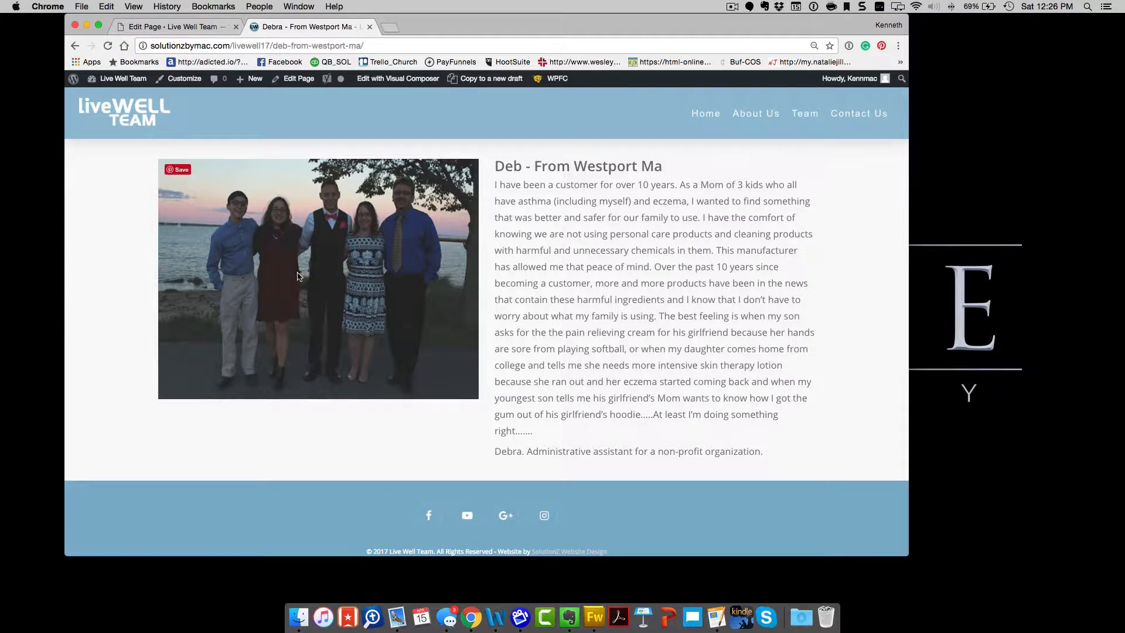
click(803, 115)
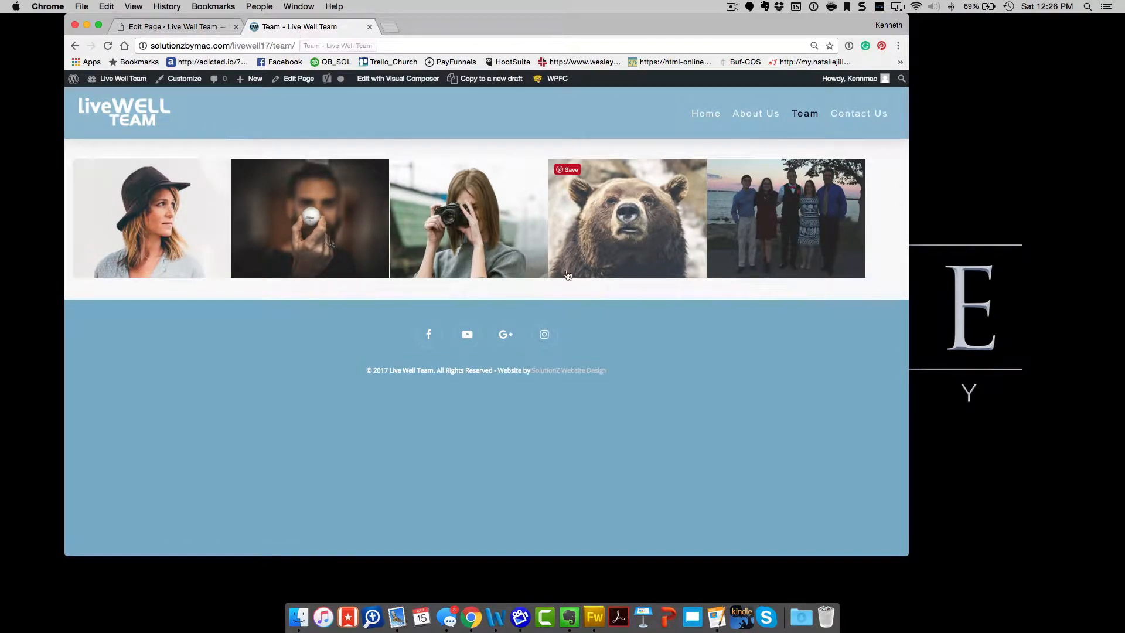
Step: Open the list of all pages in the site admin and compare it with the live Team gallery
click(187, 27)
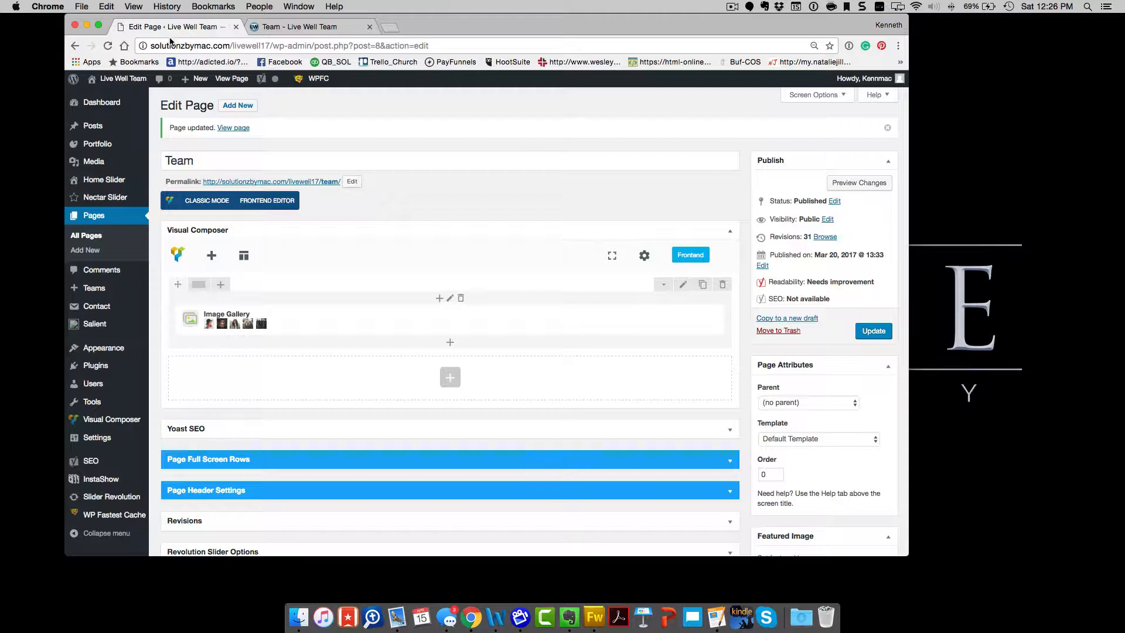
mouse_move(102, 107)
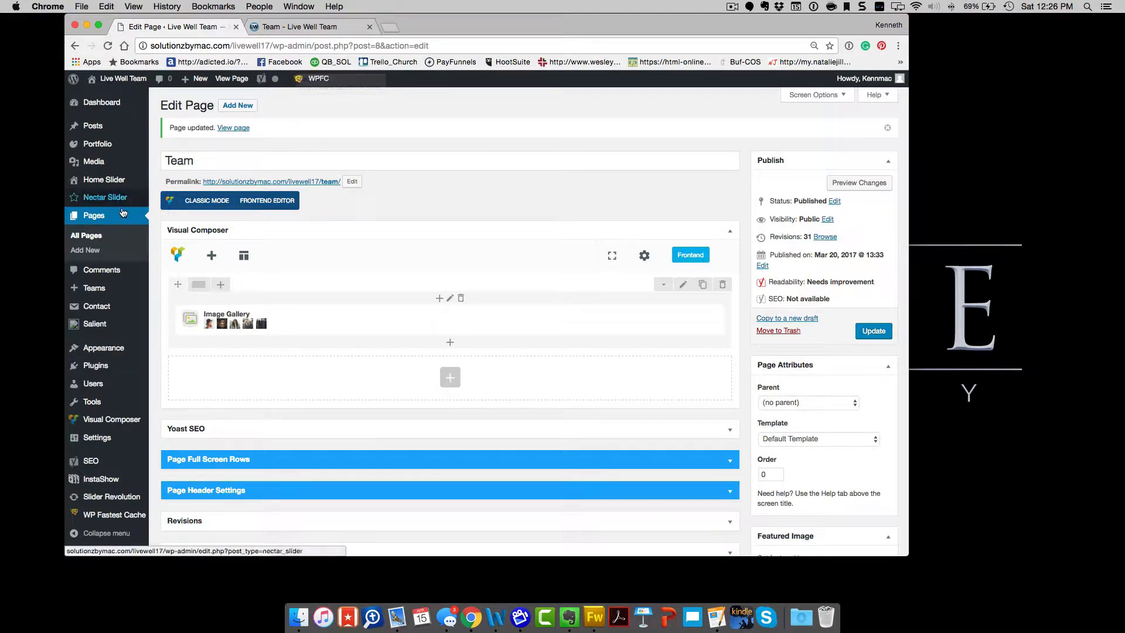
click(102, 219)
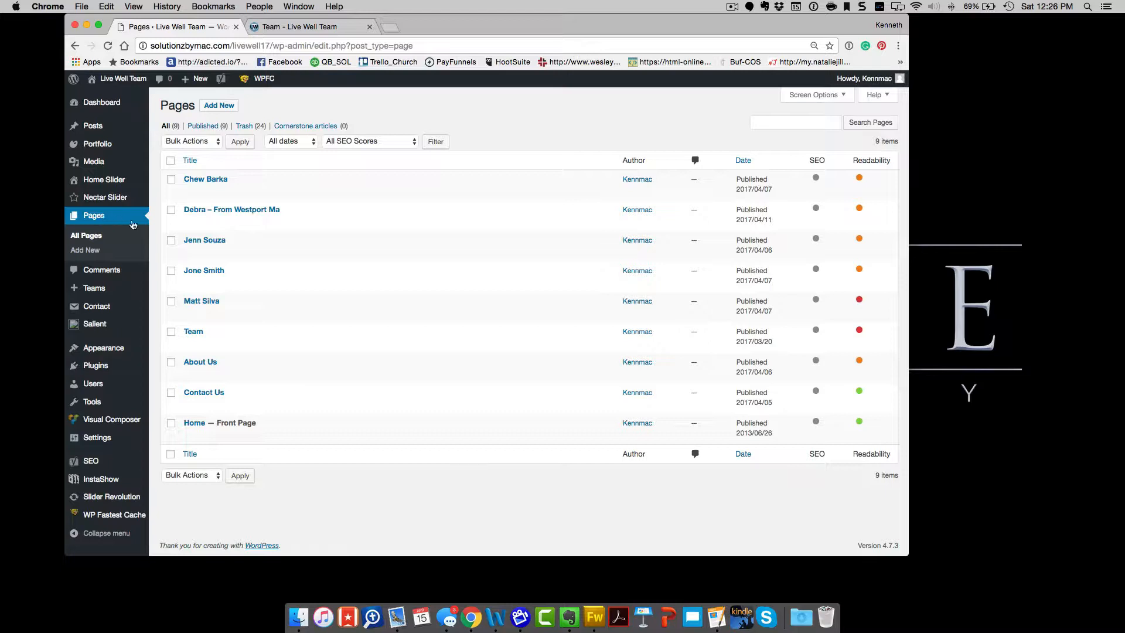
mouse_move(188, 270)
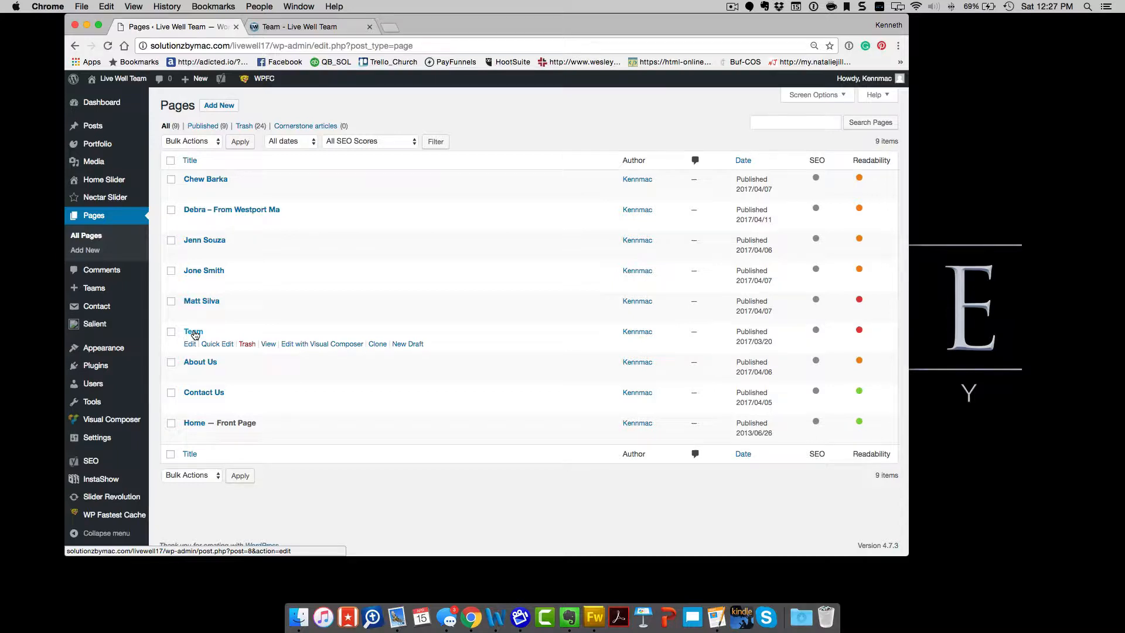
click(311, 29)
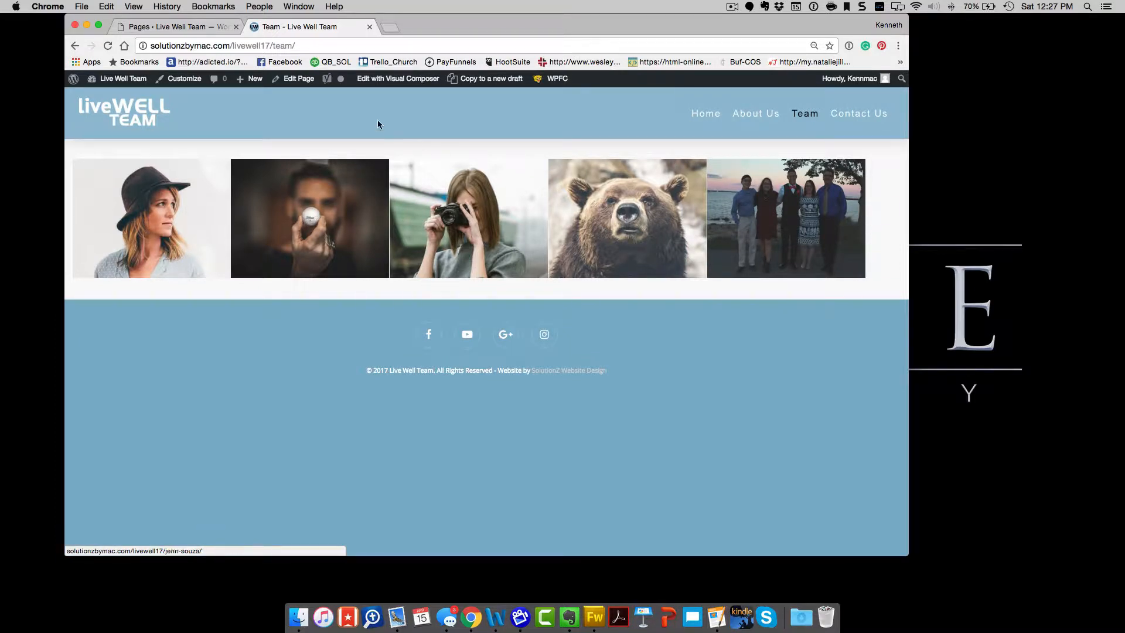
click(191, 27)
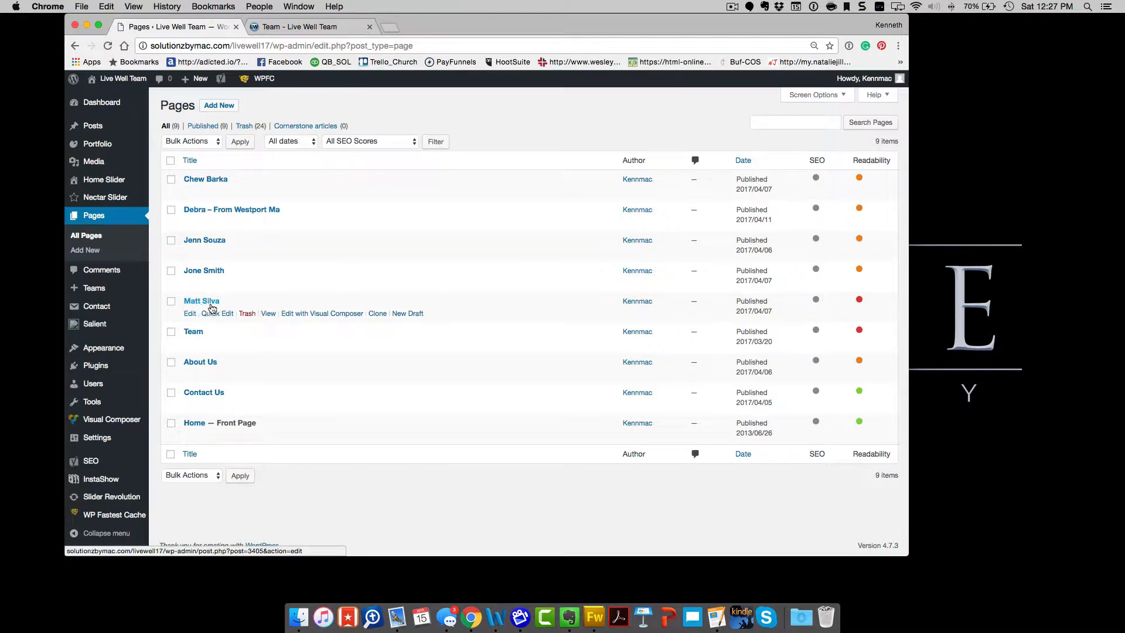
Step: Clone the team member page listed directly above the Team page and open the resulting draft for editing
click(378, 315)
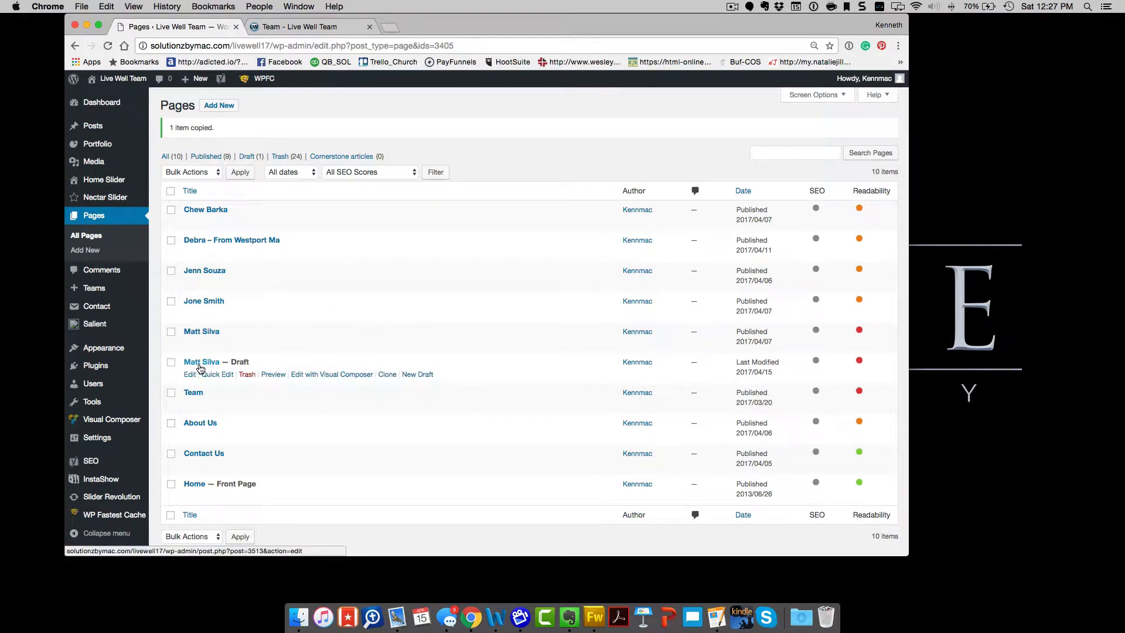
click(201, 364)
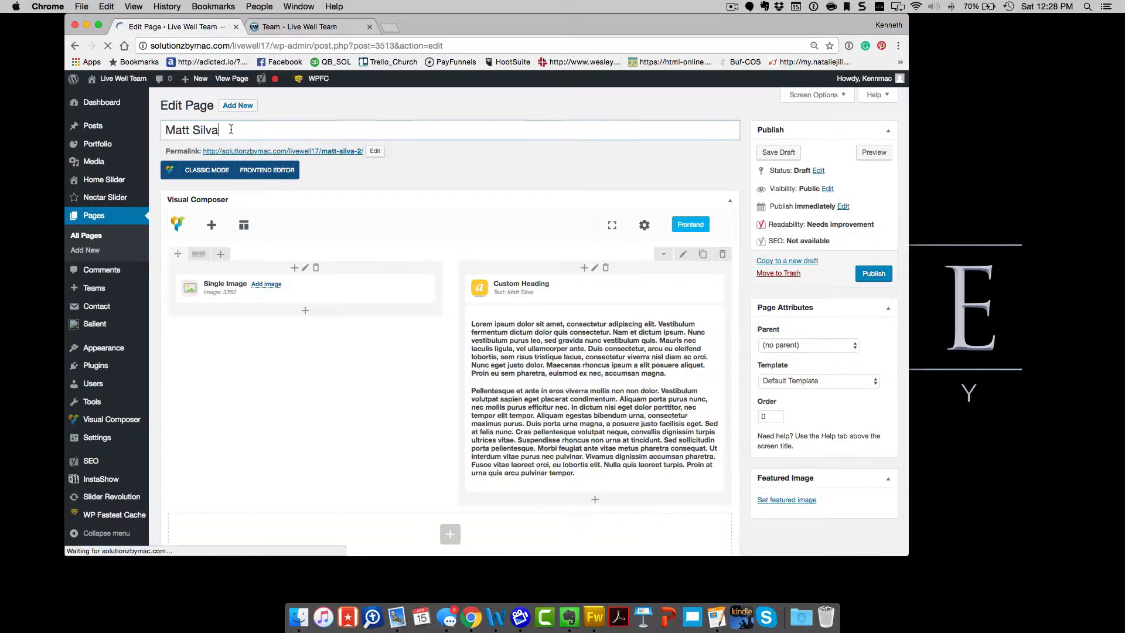
Step: Replace the draft's title with the new team member's first name and use the same name as the permalink slug
drag(231, 129, 151, 127)
text(Sa)
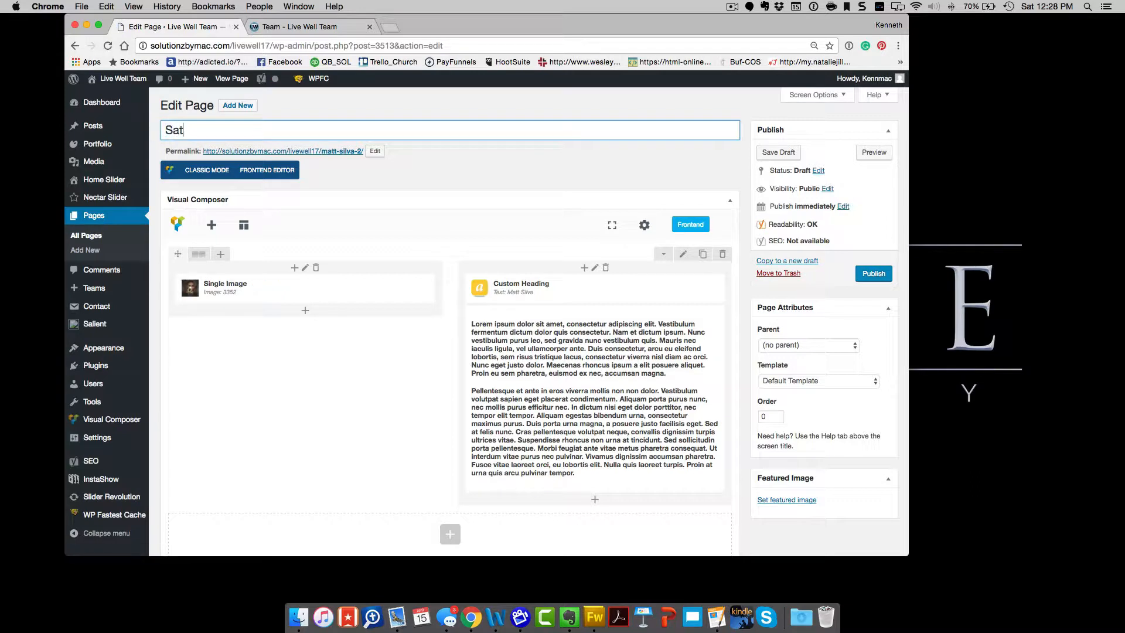
text(rah)
key(super+a)
key(super+c)
click(374, 151)
drag(370, 151, 321, 151)
key(super+v)
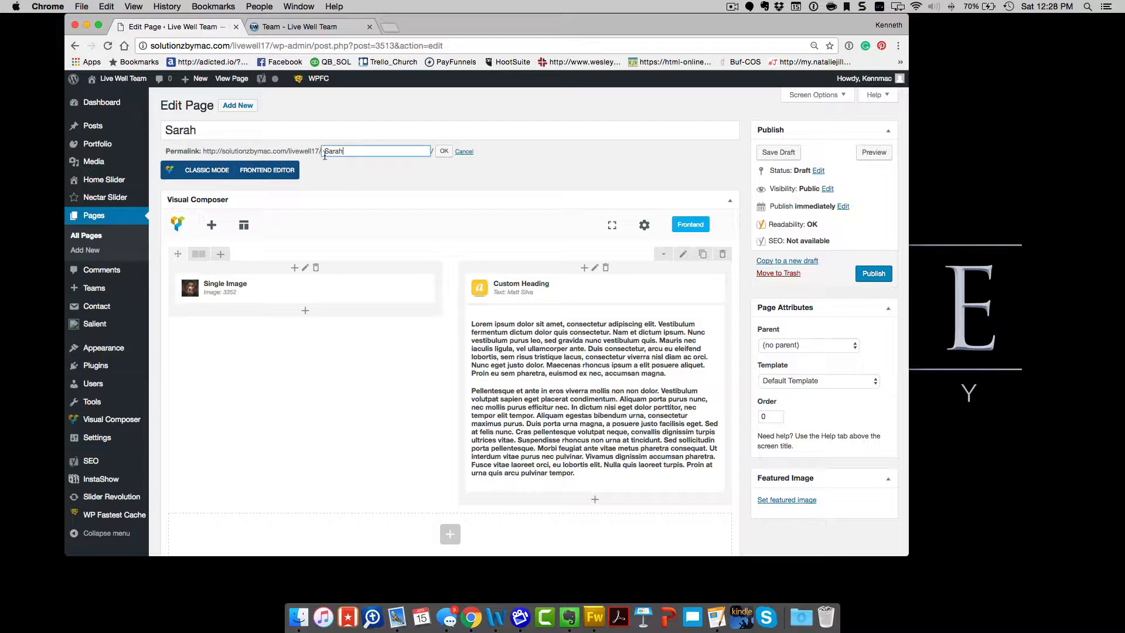
click(441, 153)
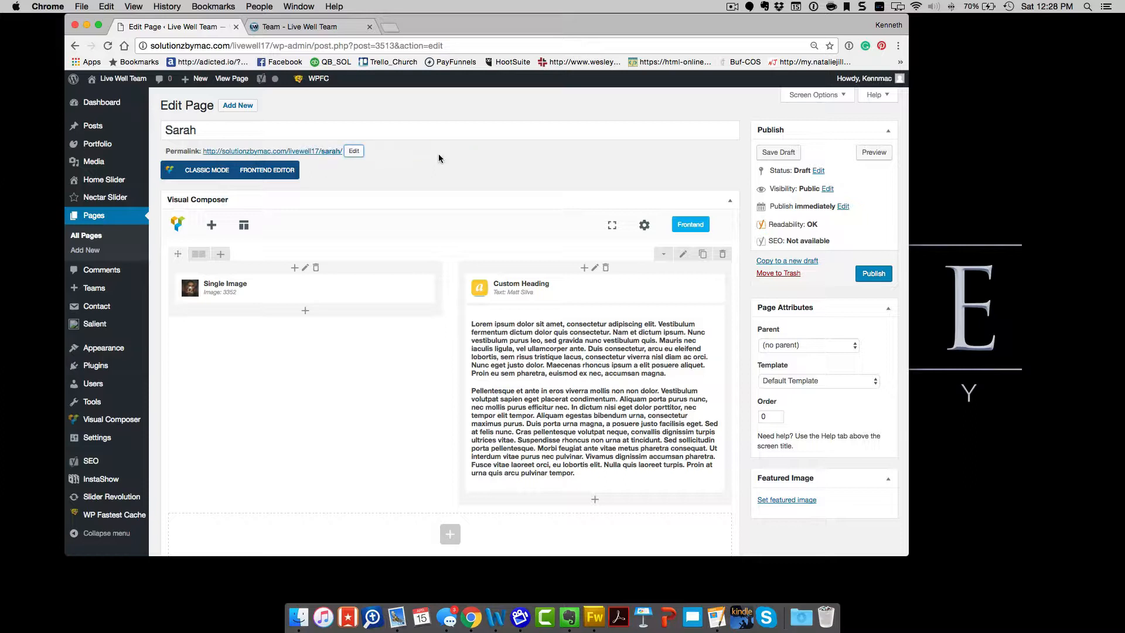
Step: Remove the current photo from the Single Image element and select the couple's photo from the media library instead
mouse_move(197, 295)
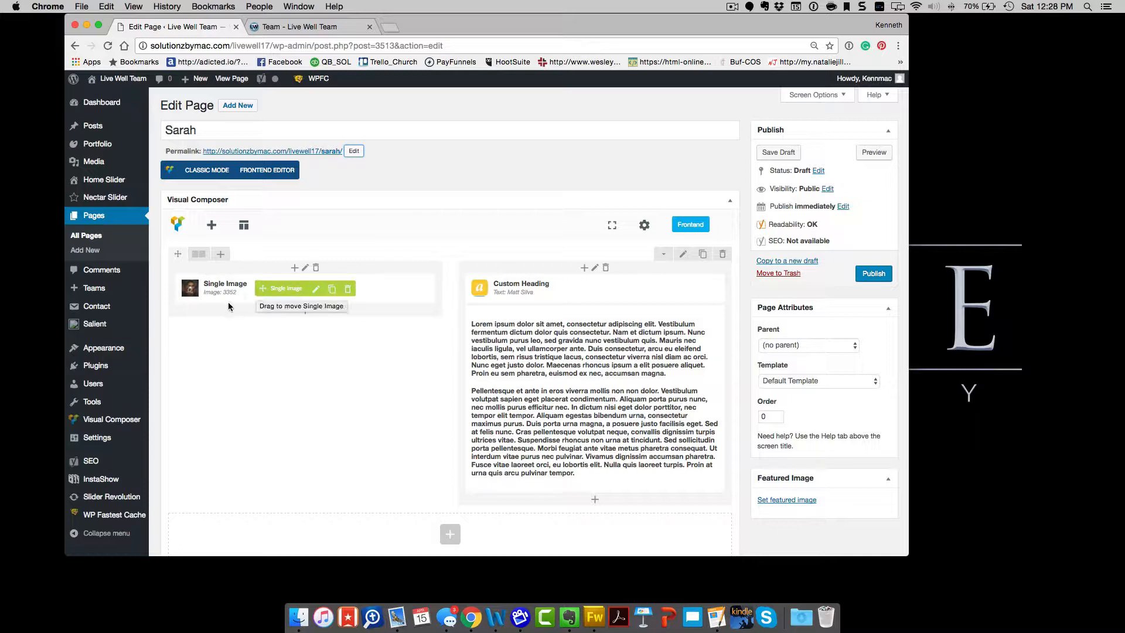
click(315, 291)
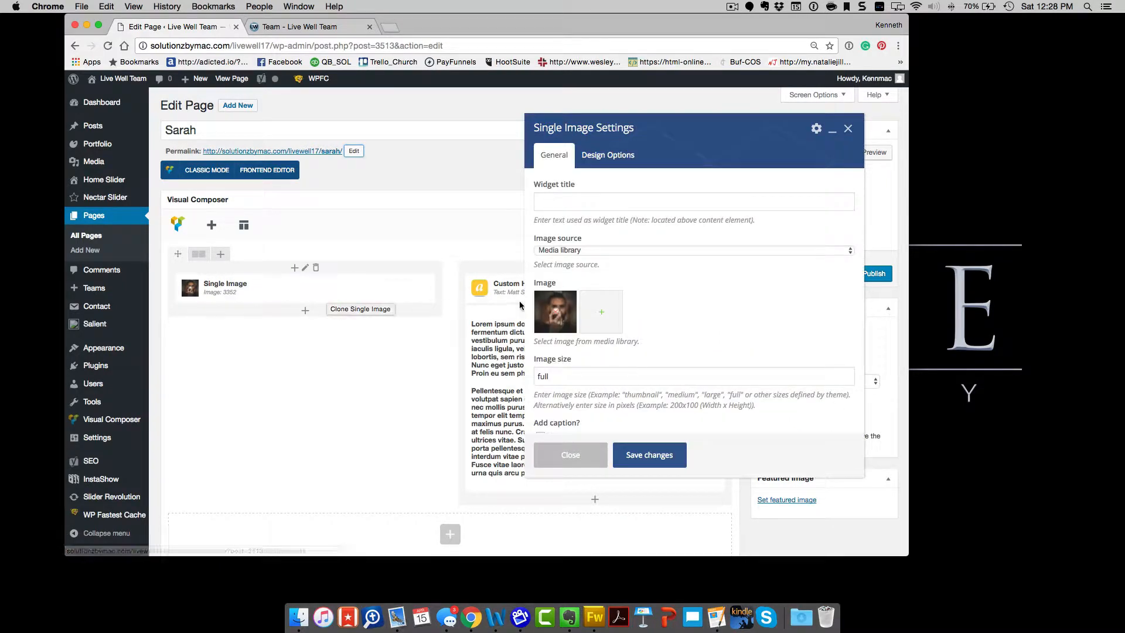
click(554, 314)
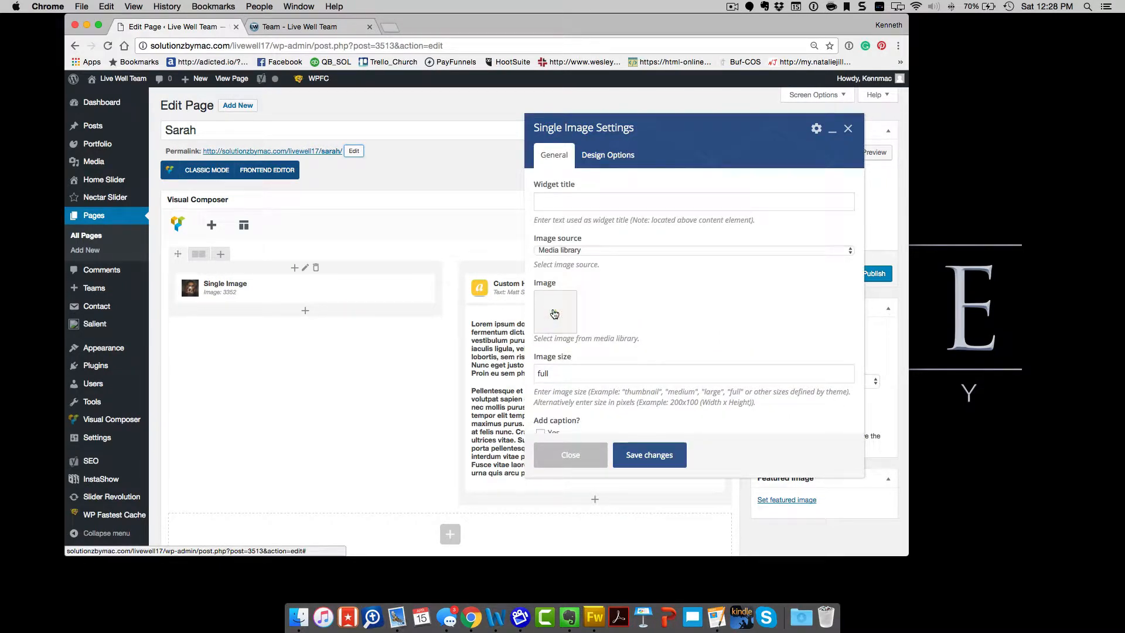
click(554, 315)
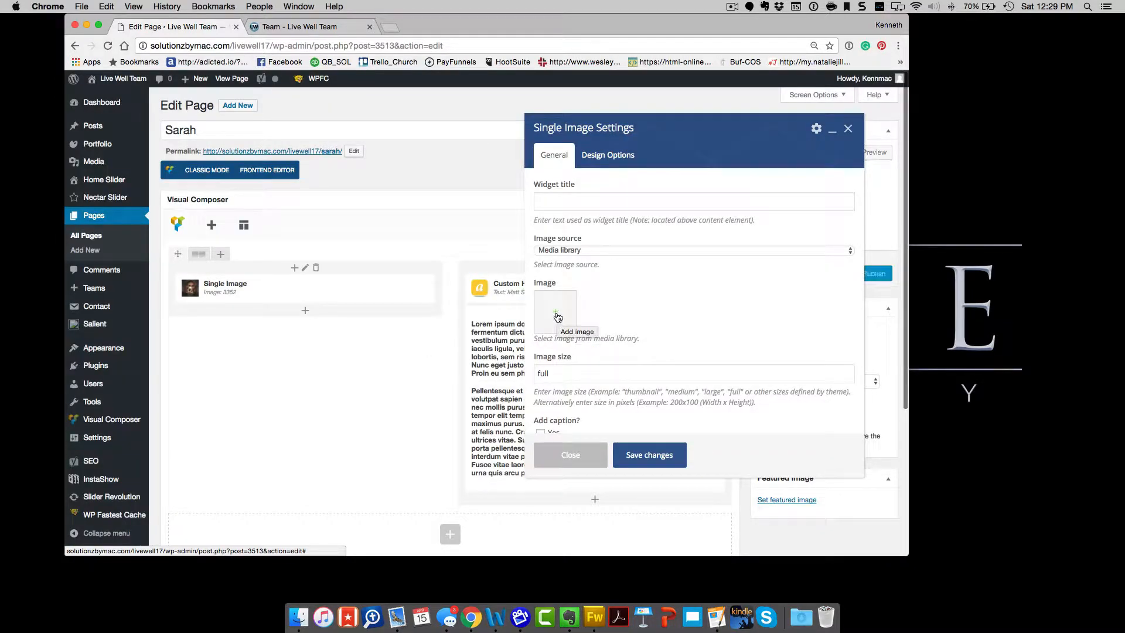
click(556, 316)
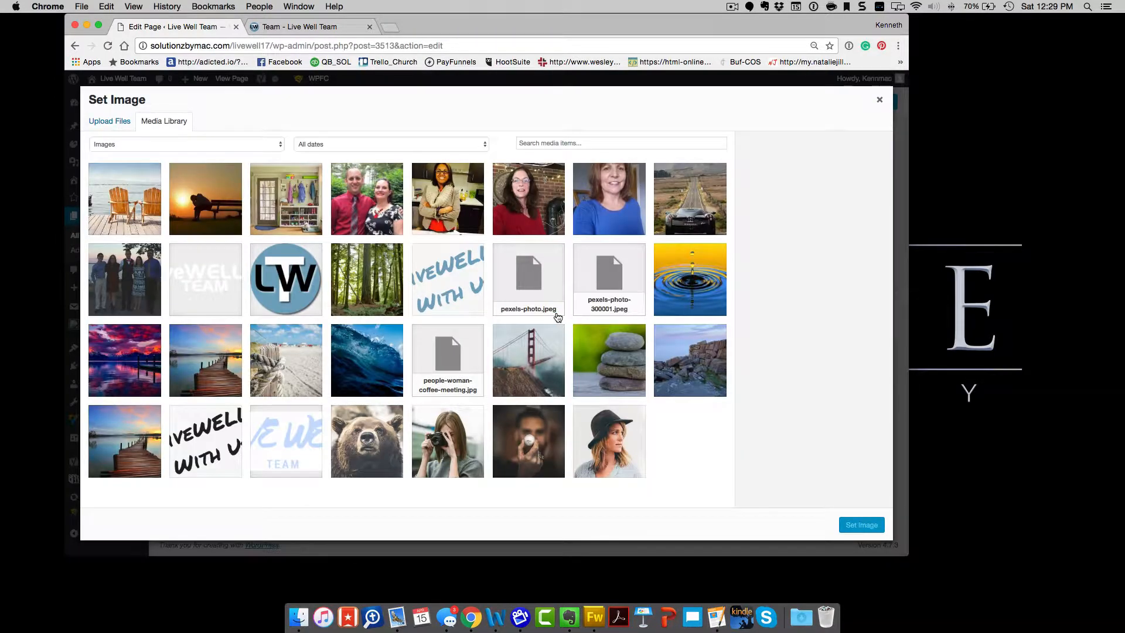
click(368, 204)
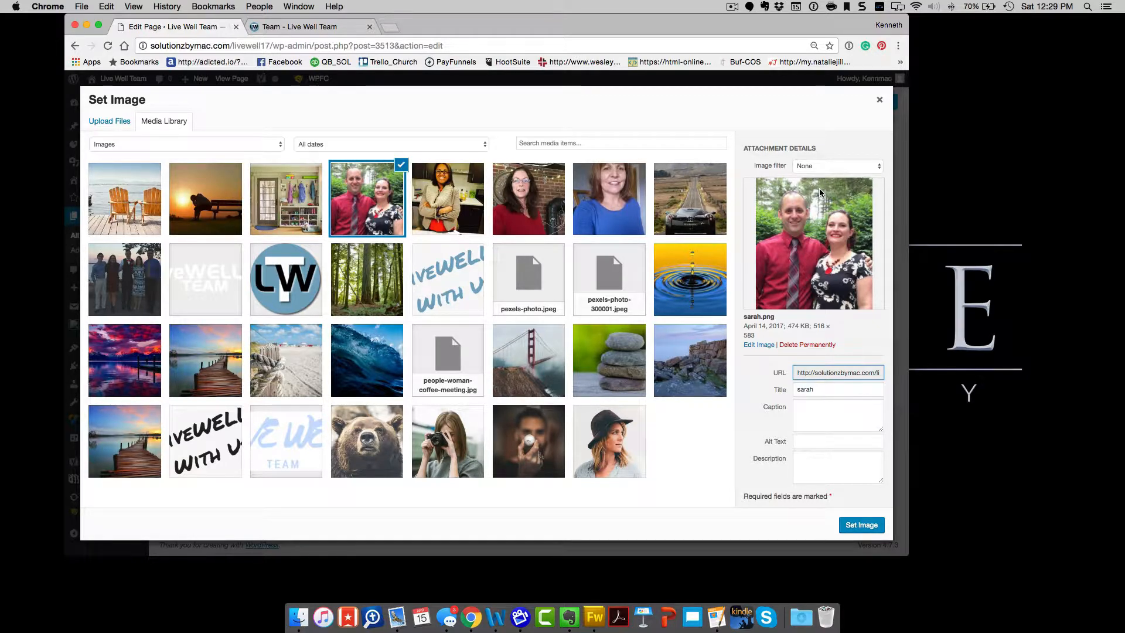
Step: Copy the selected couple photo's file URL and open the image at that address in a separate browser tab
click(818, 372)
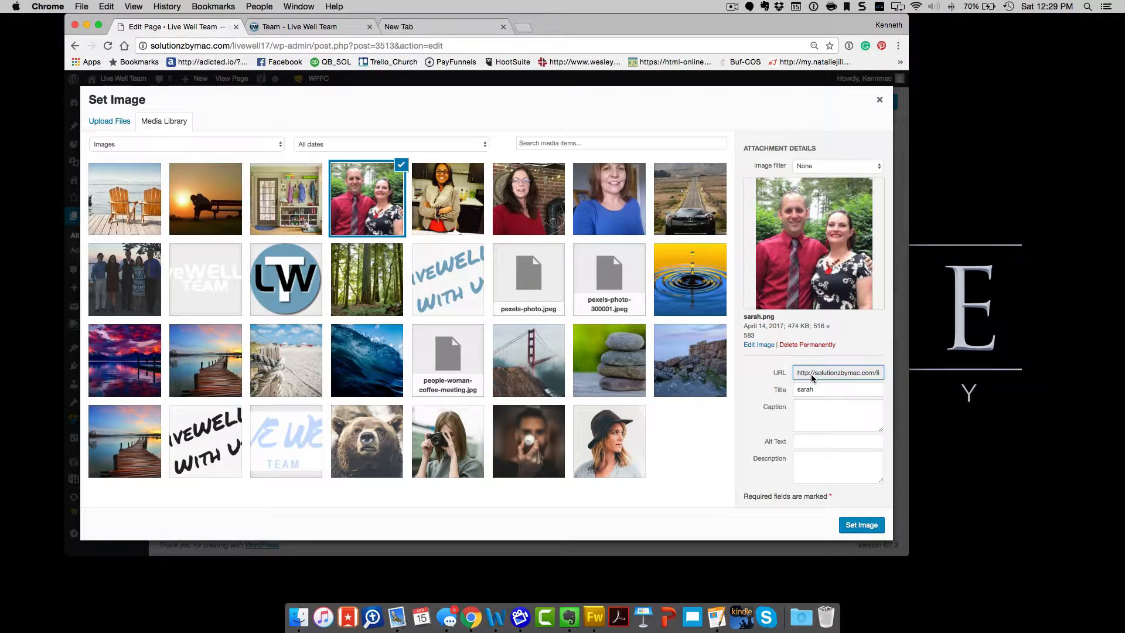
triple_click(812, 378)
click(457, 29)
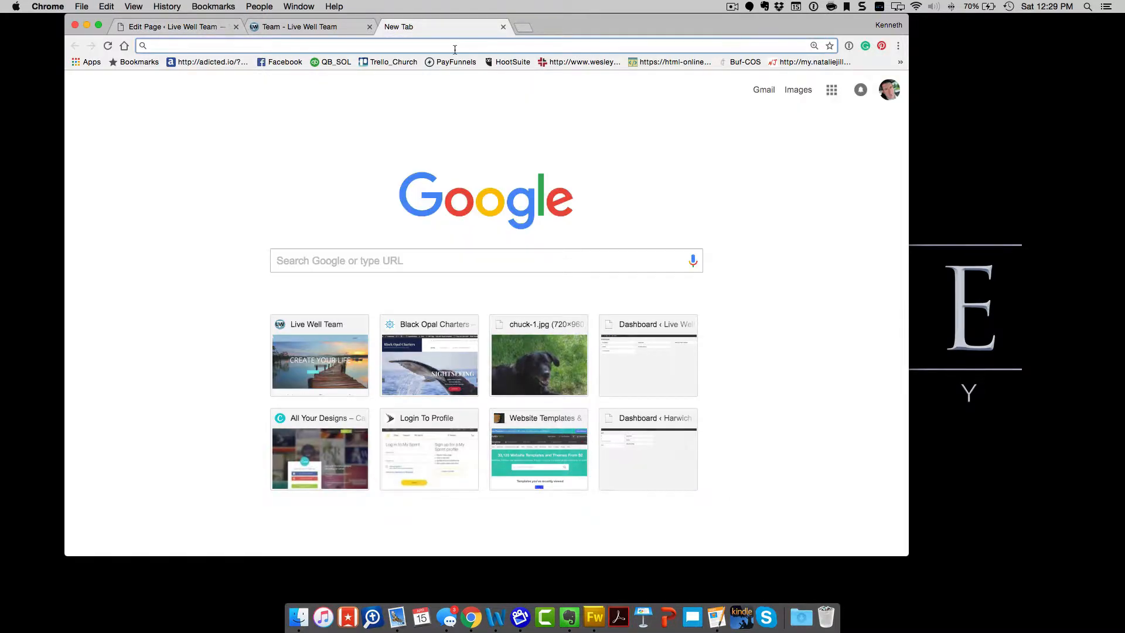
text(http://solutionzbymac.com/livewell17/wp-content/uploads/2017/04/sarah.png)
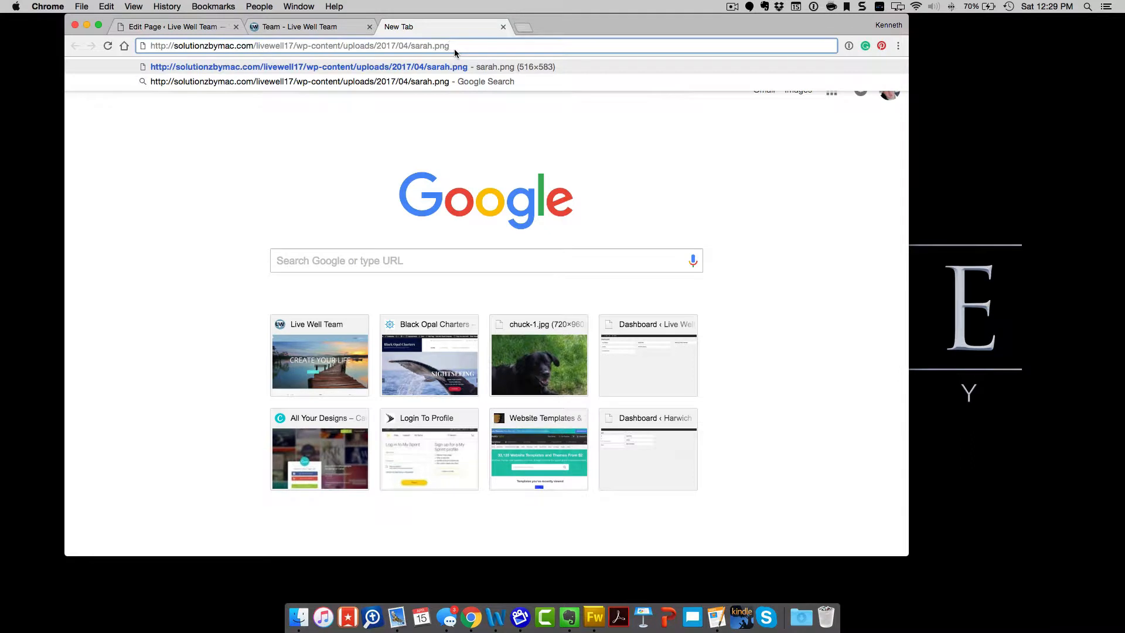
key(Return)
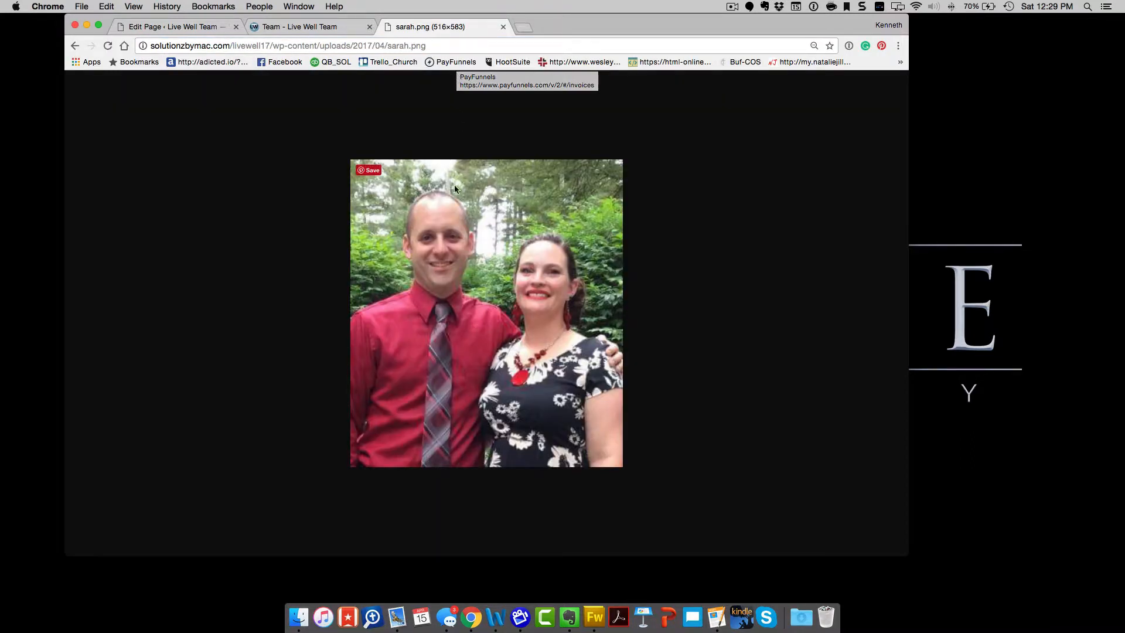
Step: Save the couple's photo as a PNG image to the Desktop
right_click(459, 234)
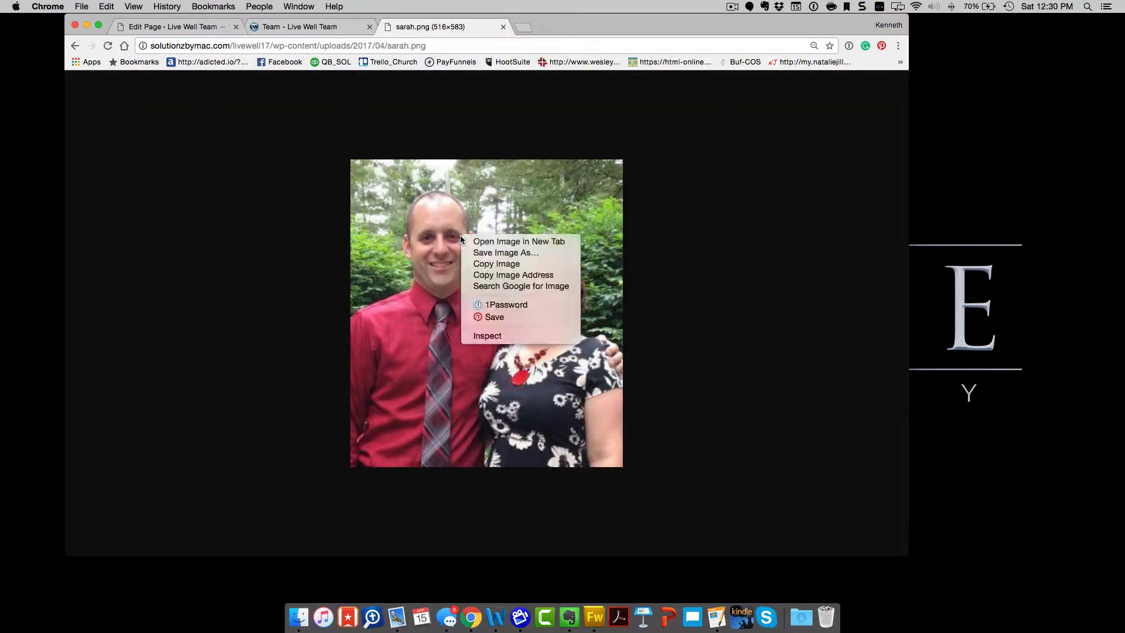
click(483, 255)
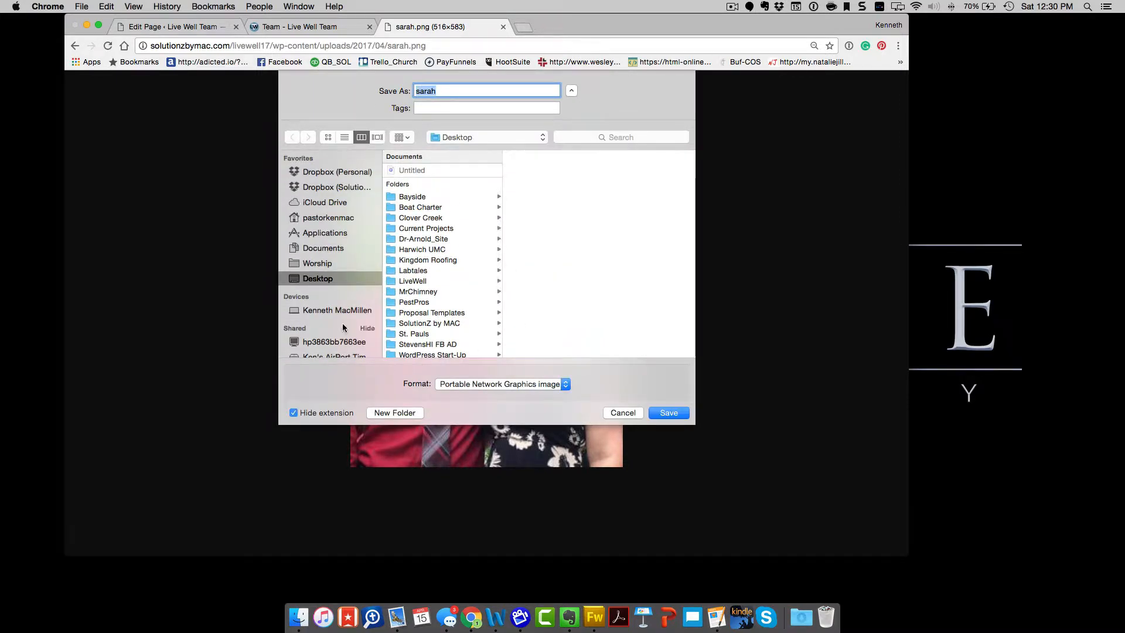
click(651, 413)
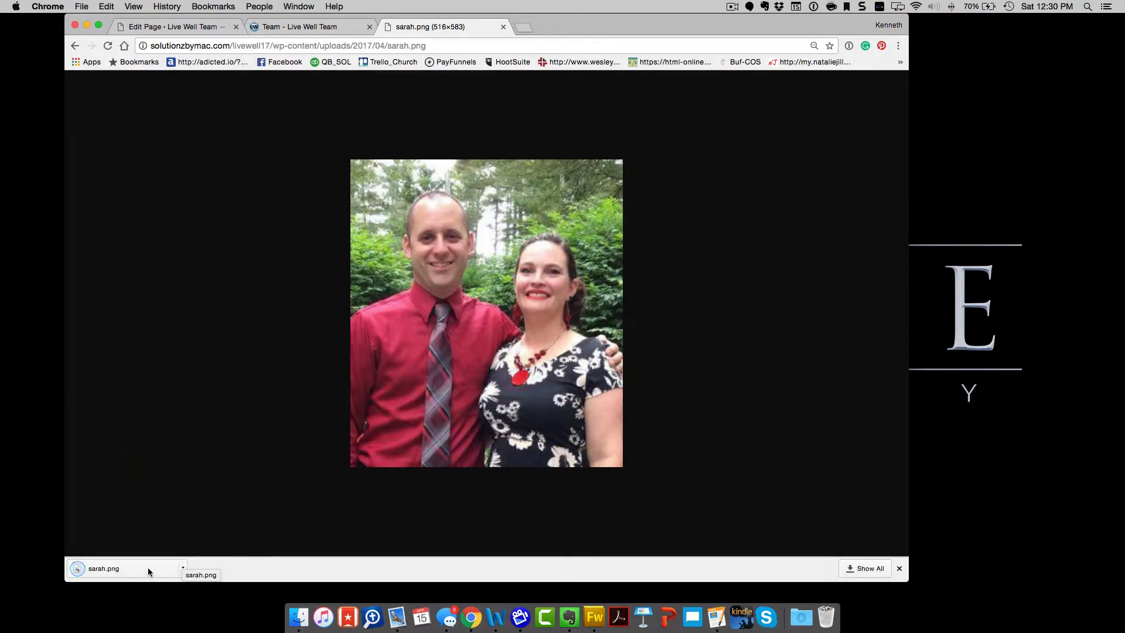
drag(148, 568, 203, 603)
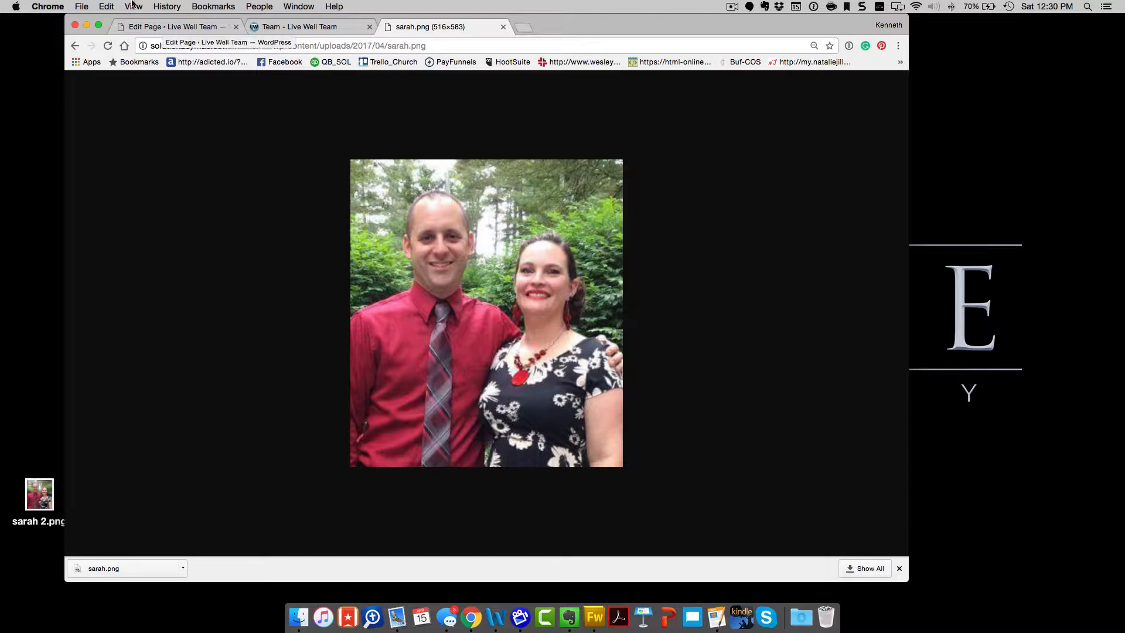
Step: Move the browser window aside, open the saved photo from the desktop in Preview, and enlarge its window
drag(105, 19, 917, 37)
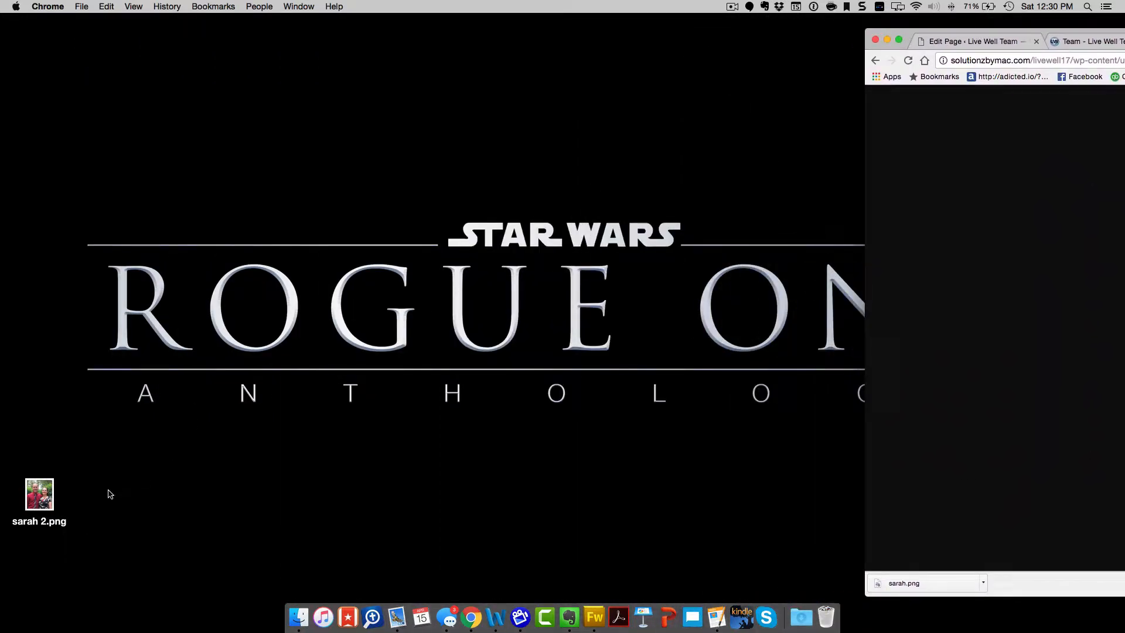
drag(34, 498, 350, 180)
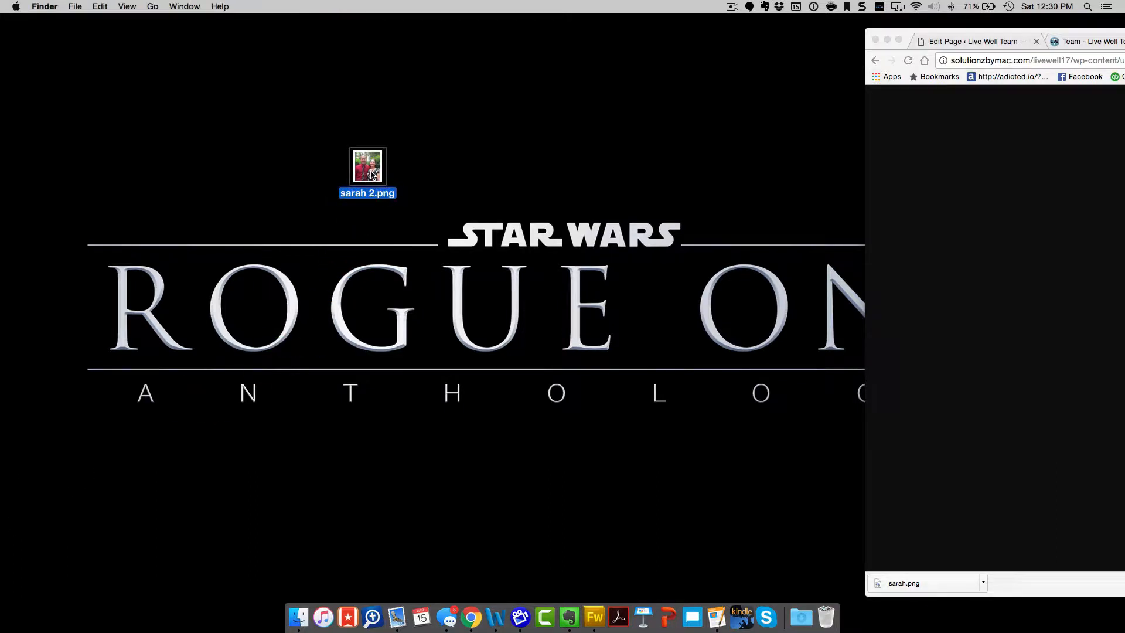
double_click(368, 167)
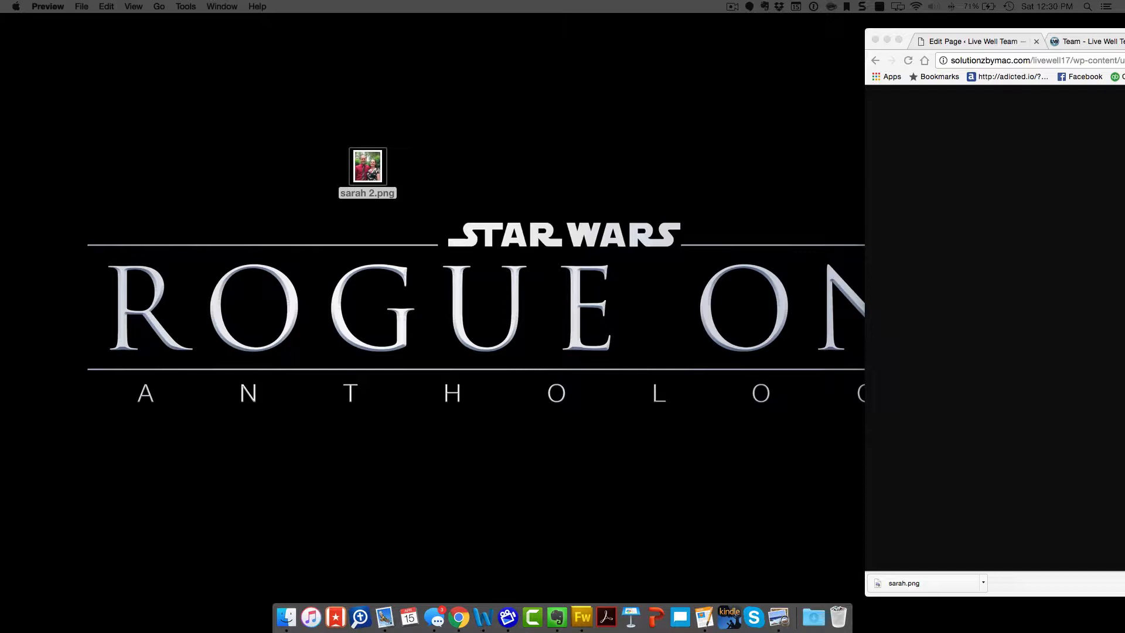
drag(67, 19, 338, 58)
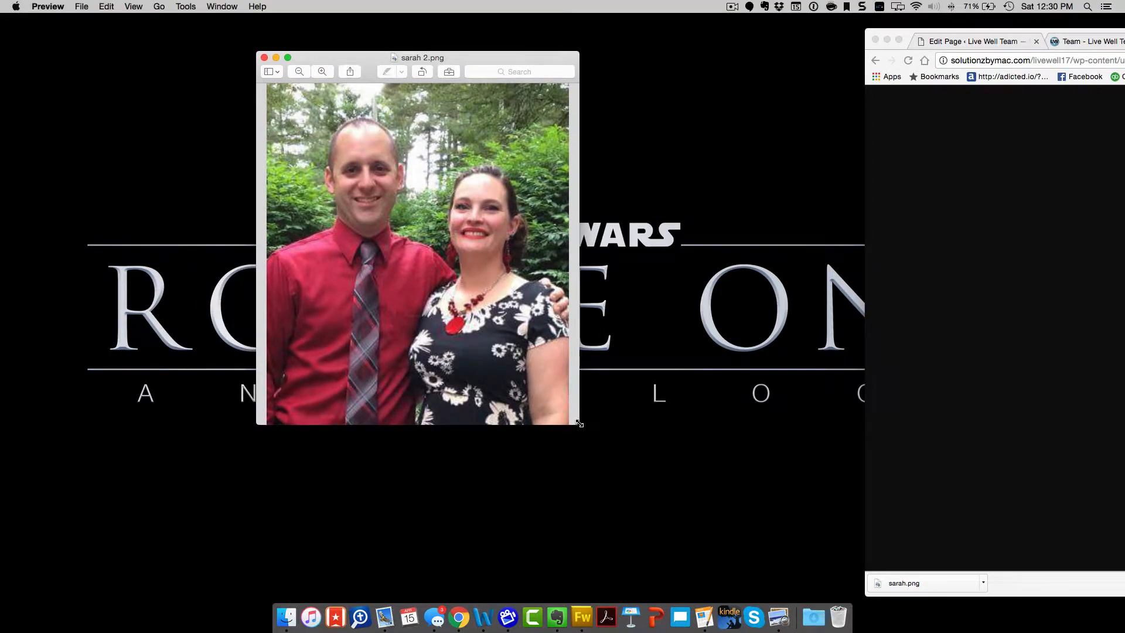
drag(579, 423, 656, 491)
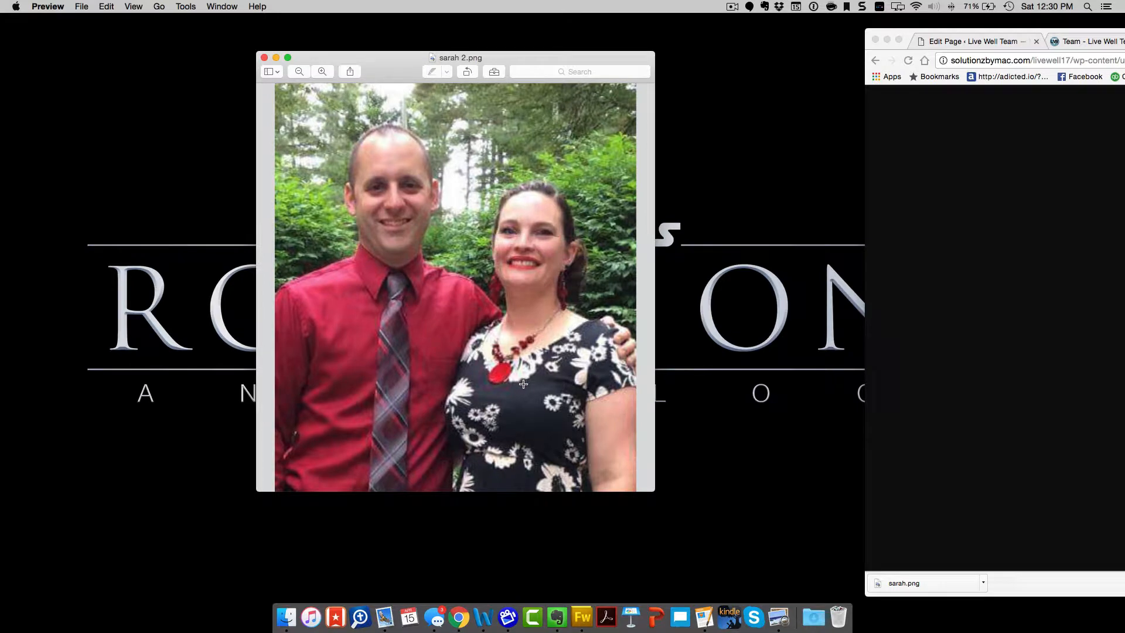
Step: Crop the couple's photo to a full-width landscape area of about 515 × 385 pixels around their heads and shoulders, and save it
scroll(525, 384, down, 1)
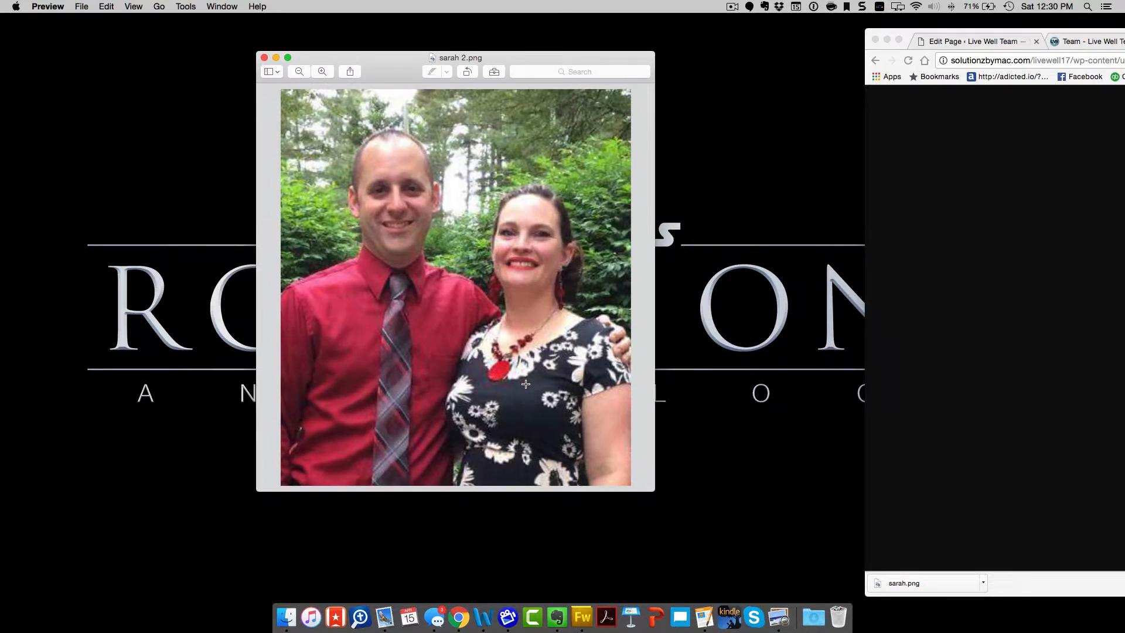
scroll(525, 384, down, 3)
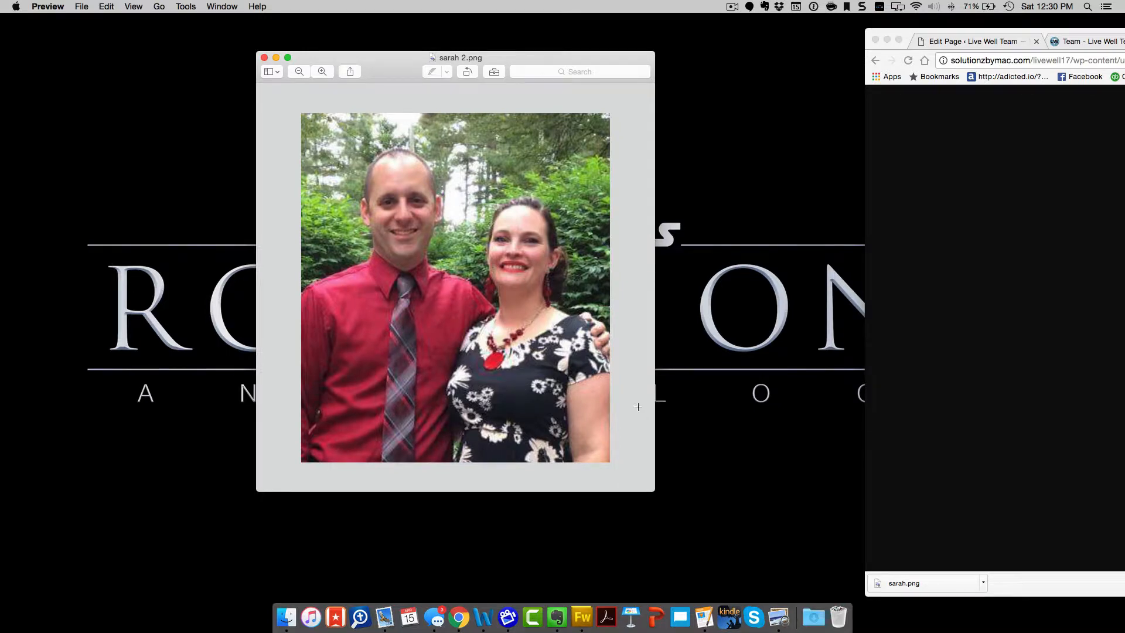
click(494, 72)
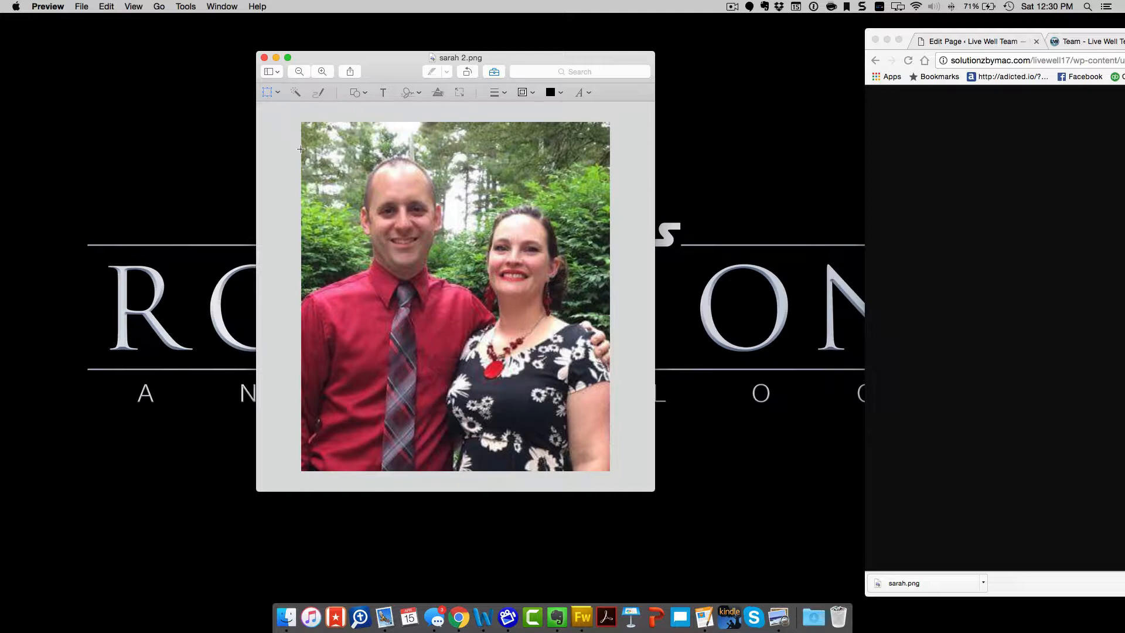
drag(301, 149, 610, 379)
click(613, 93)
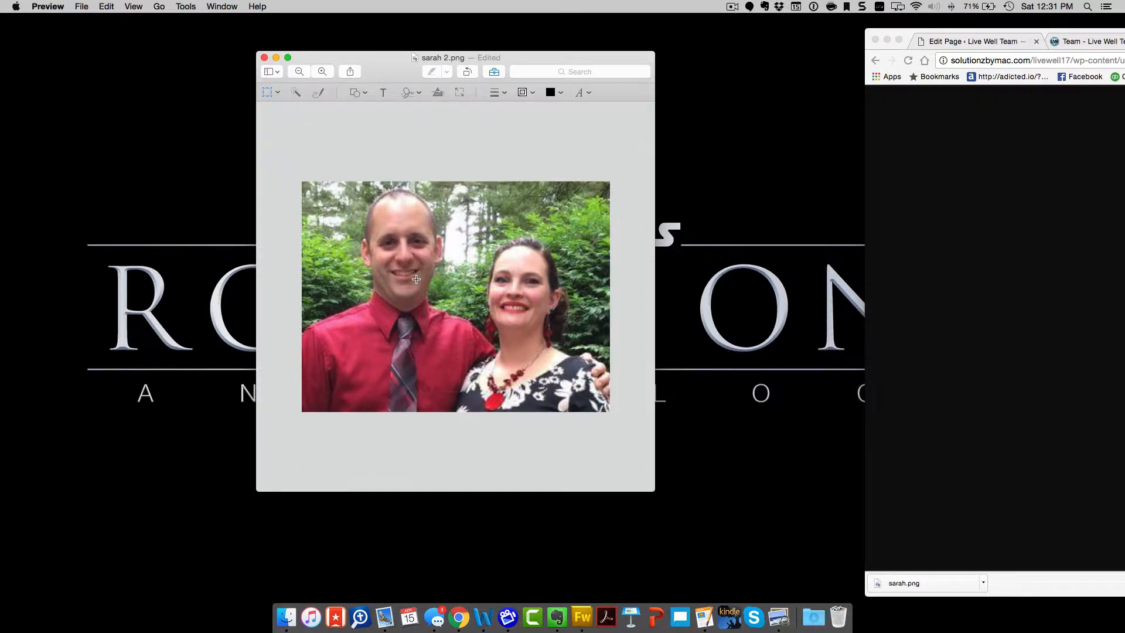
key(super+s)
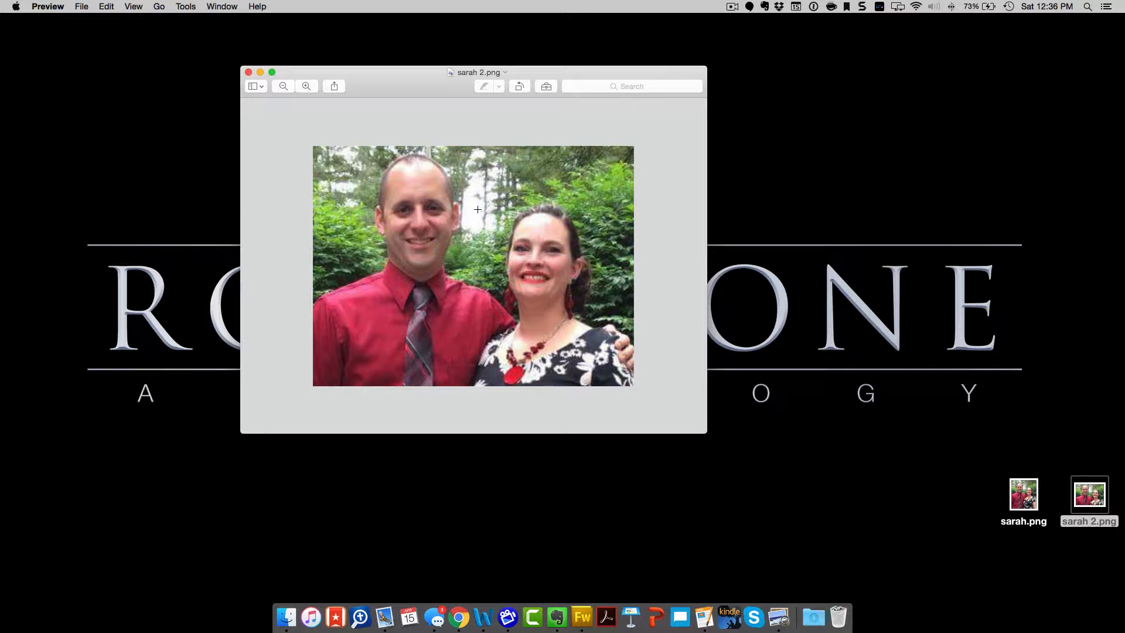
Step: Move the Preview window to a free area of the desktop and place the original photo's file beside it
drag(398, 85, 254, 40)
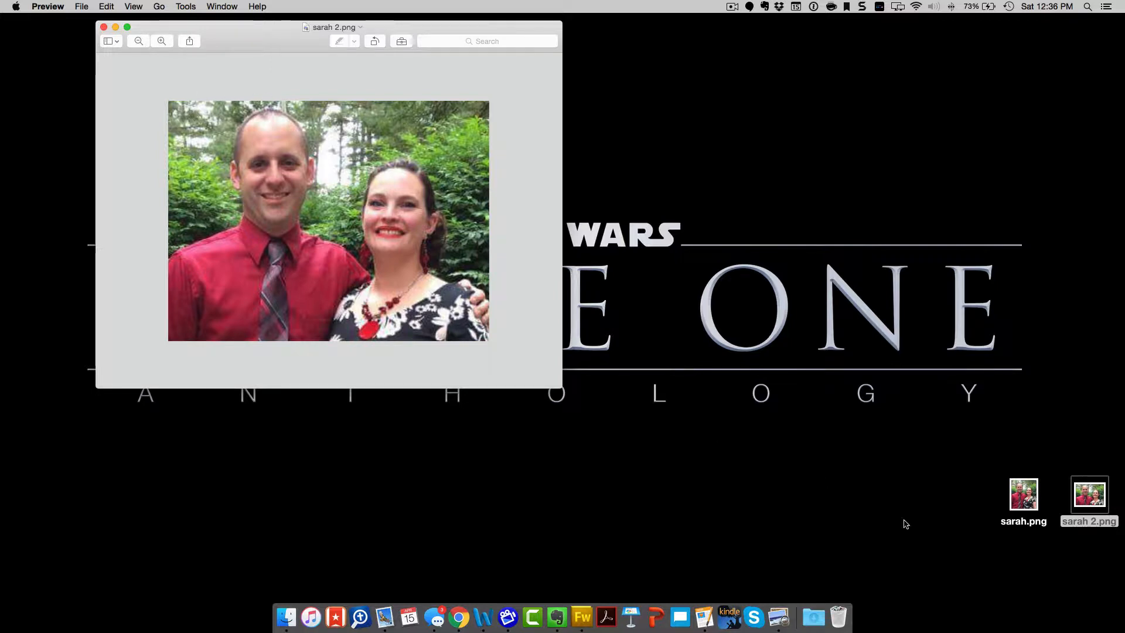
drag(1023, 505, 633, 142)
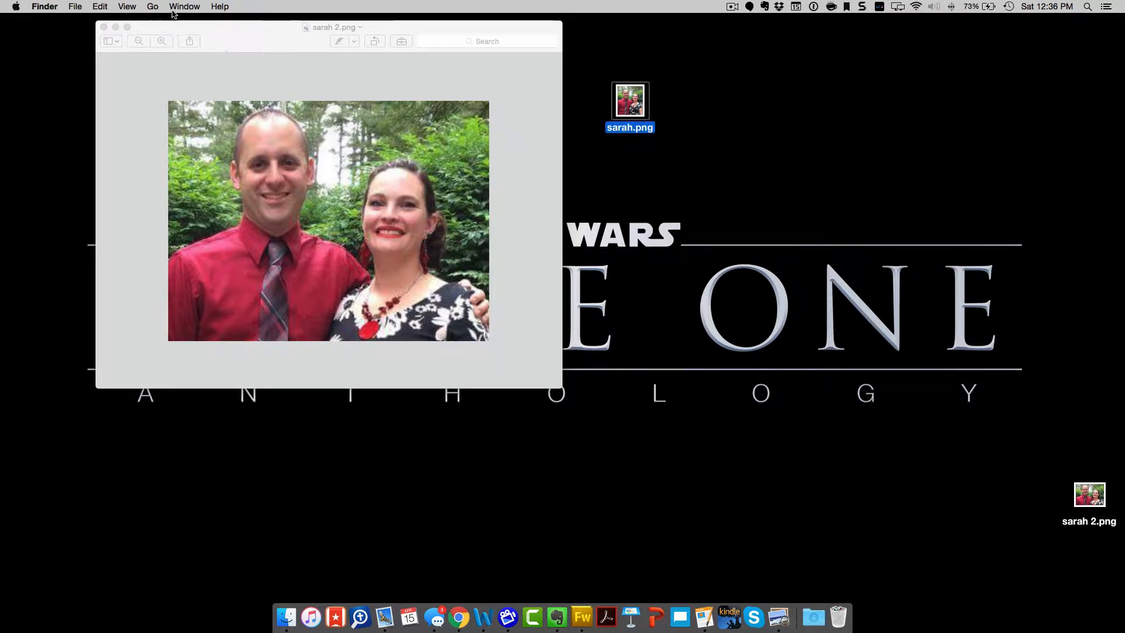
click(233, 41)
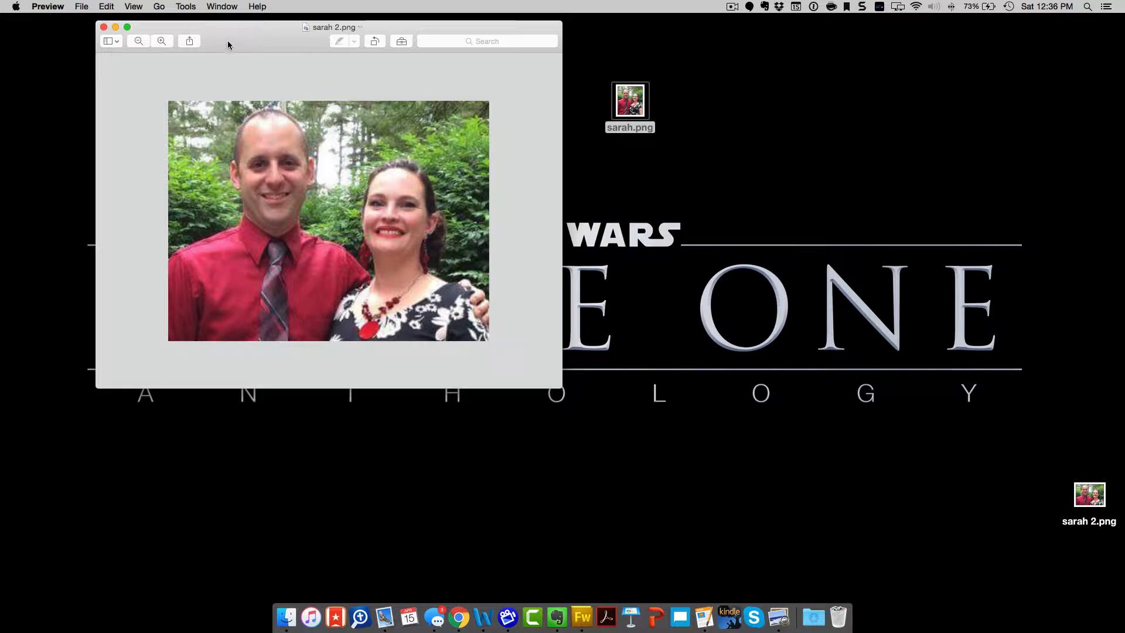
Step: Resize the cropped photo to 800 × 600 pixels with proportional scaling turned off
click(210, 7)
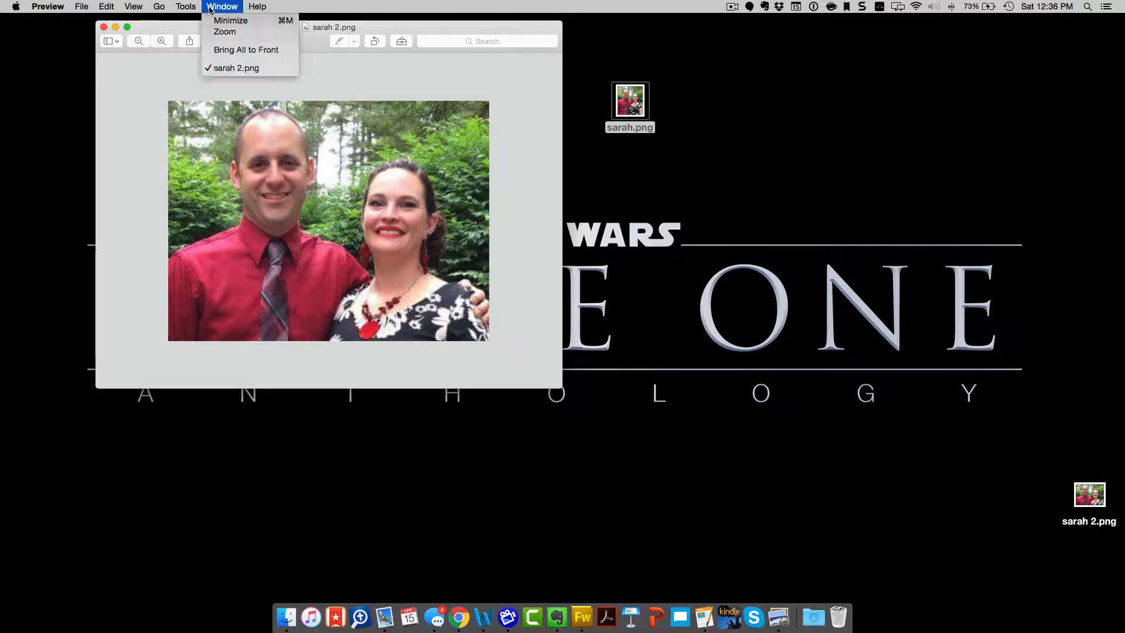
mouse_move(186, 7)
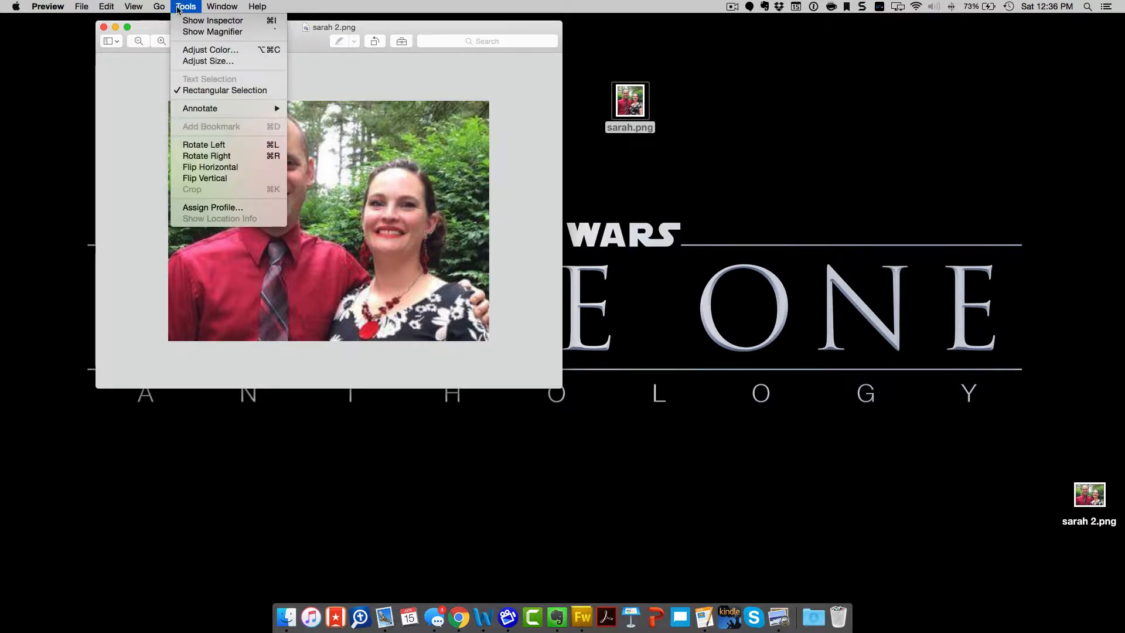
click(196, 61)
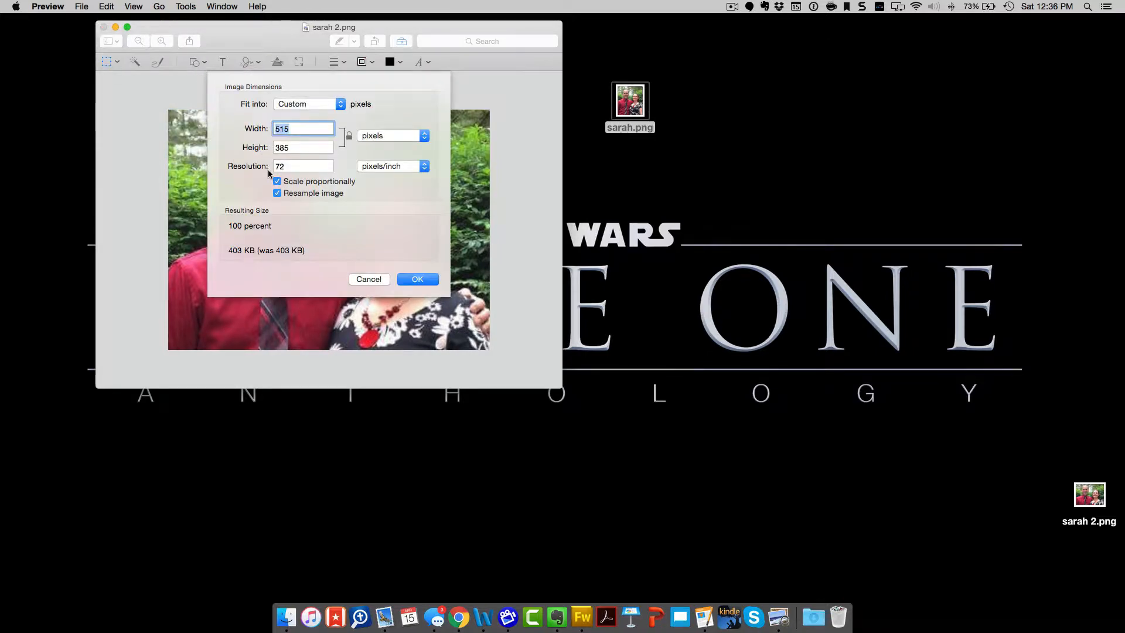
click(277, 183)
text(800)
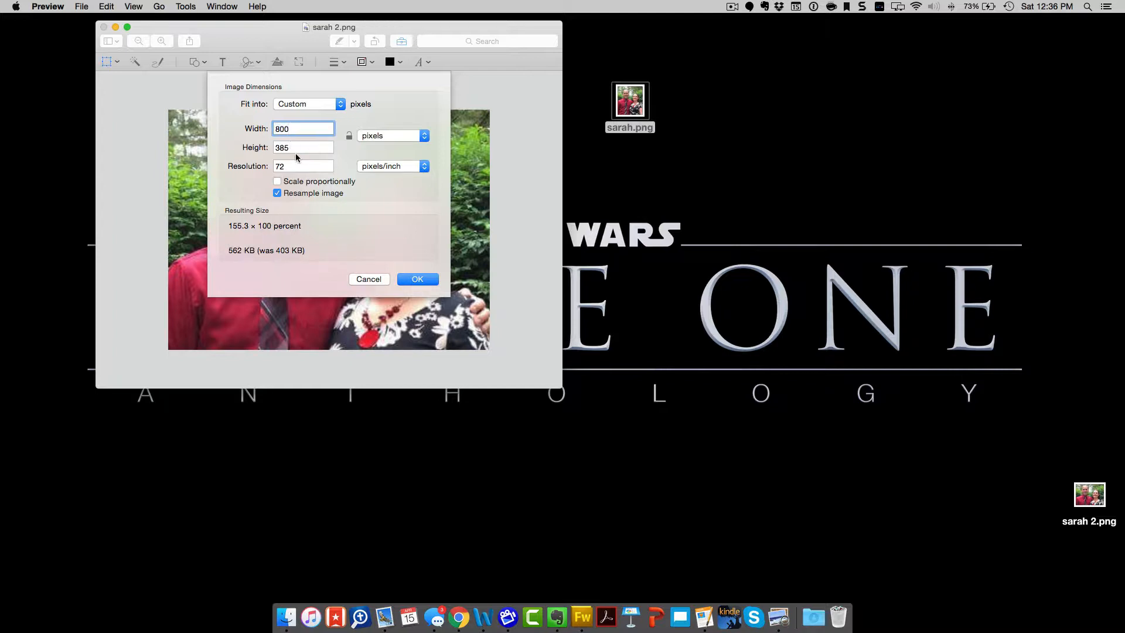
key(Tab)
text(600)
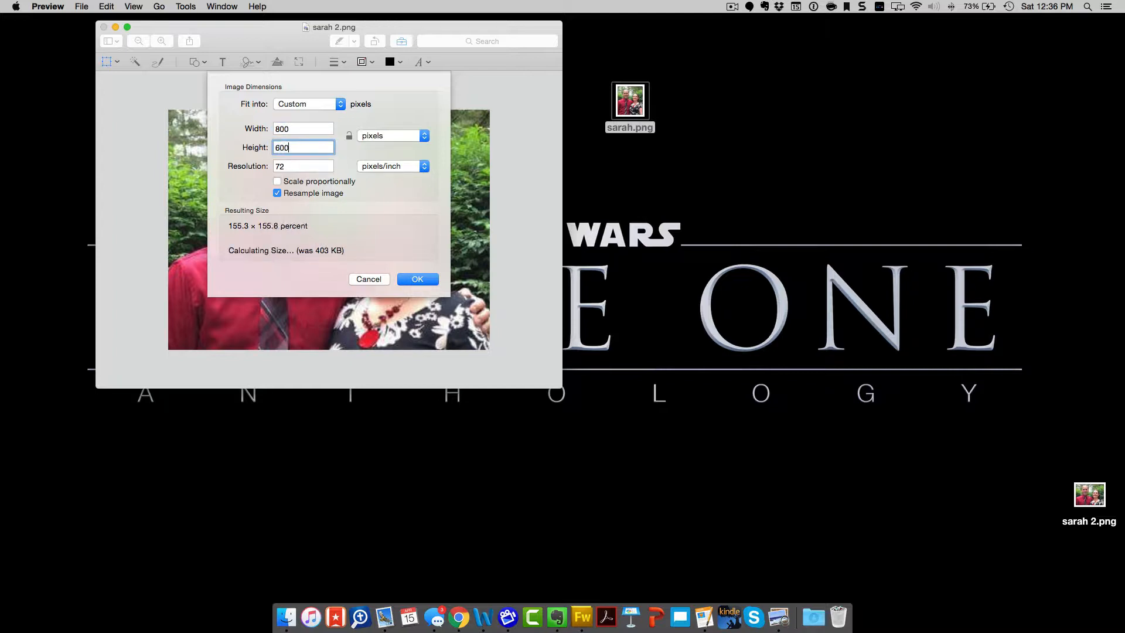
click(408, 279)
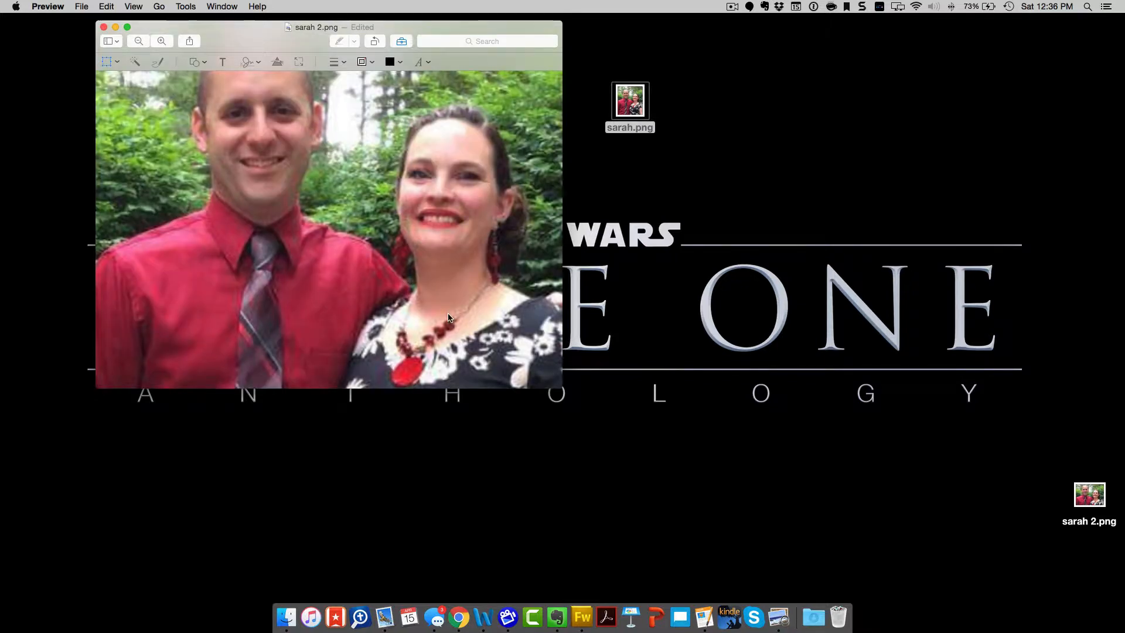
Step: Zoom out to check the whole resized photo, save it and close its window
scroll(450, 320, down, 2)
scroll(450, 320, up, 2)
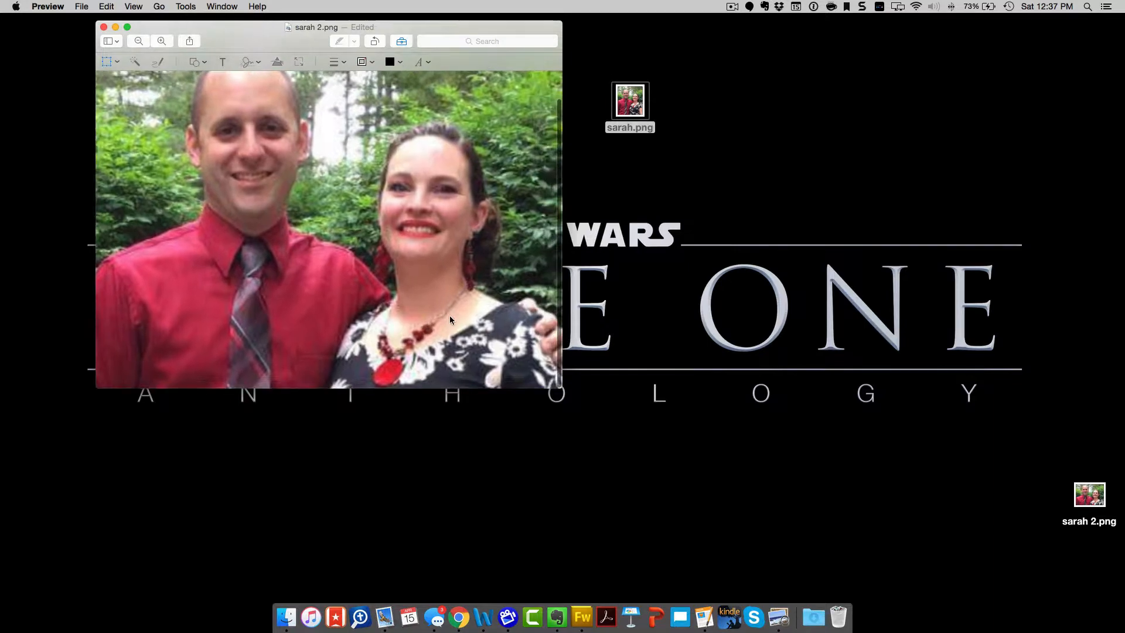
scroll(451, 320, down, 3)
scroll(452, 320, down, 2)
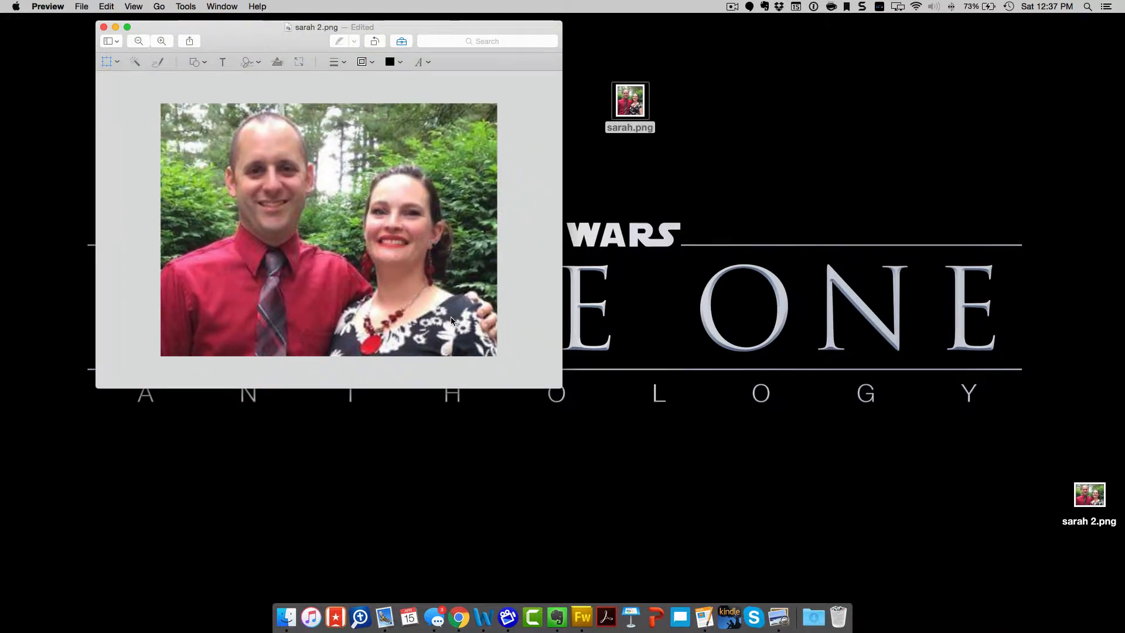
key(super+s)
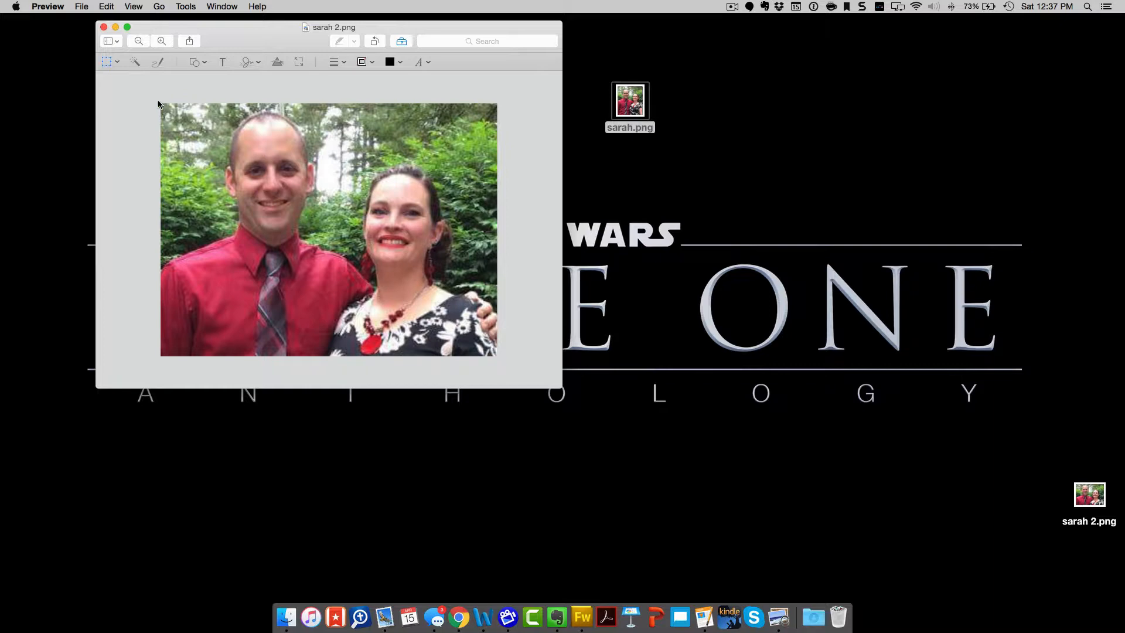
click(104, 27)
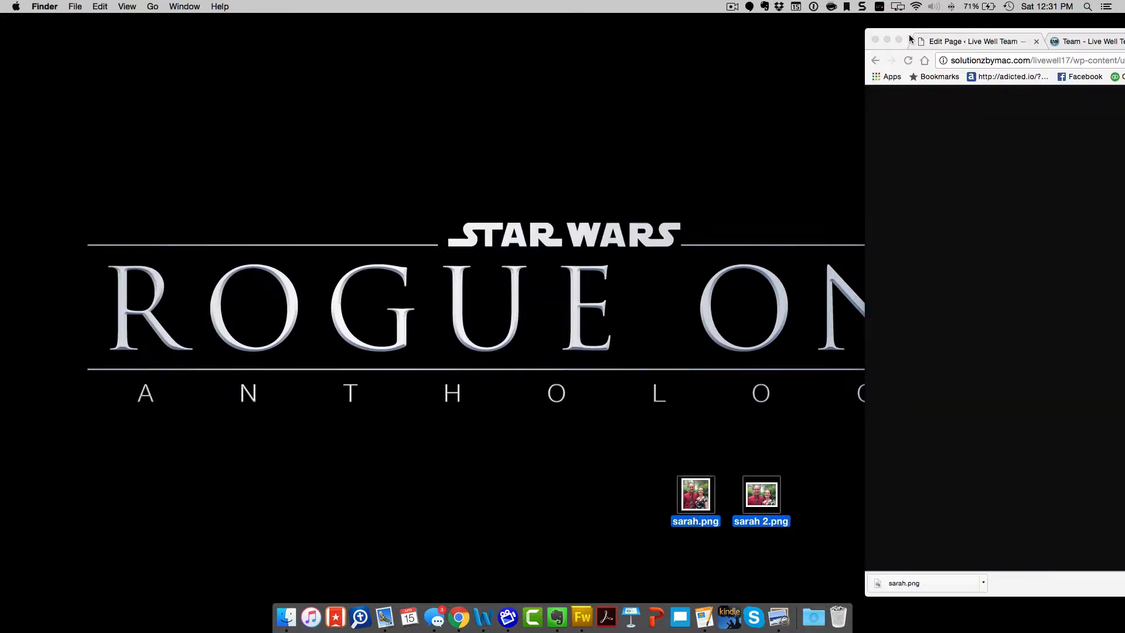
Step: Bring the browser window back into view, close the photo's tab and return to the page editing tab
click(910, 39)
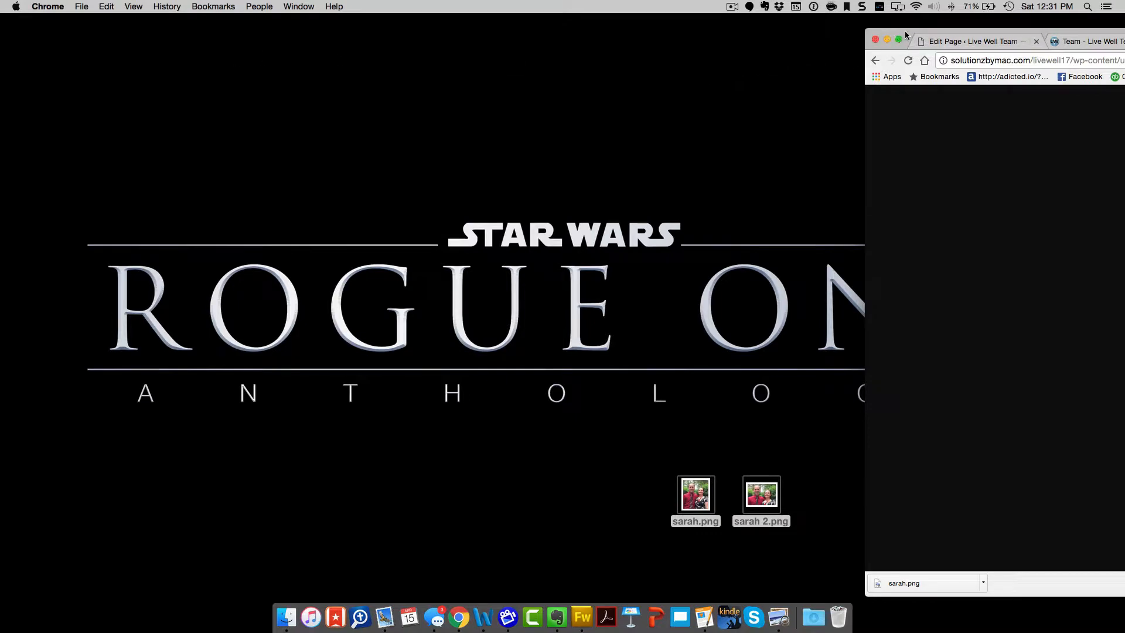
drag(907, 34, 66, 20)
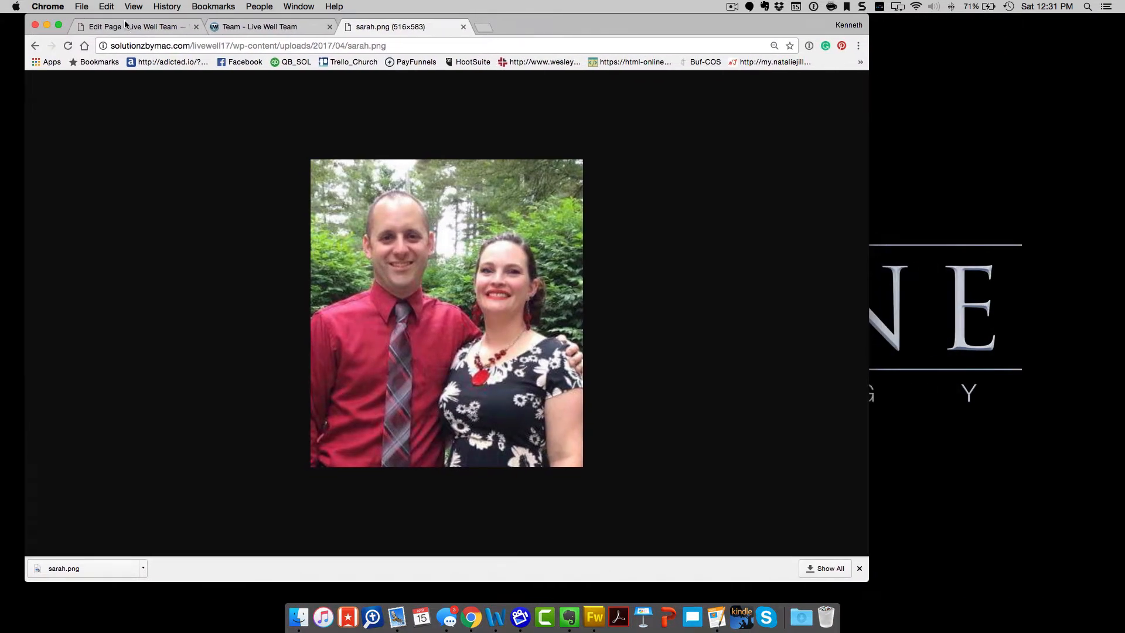
click(463, 26)
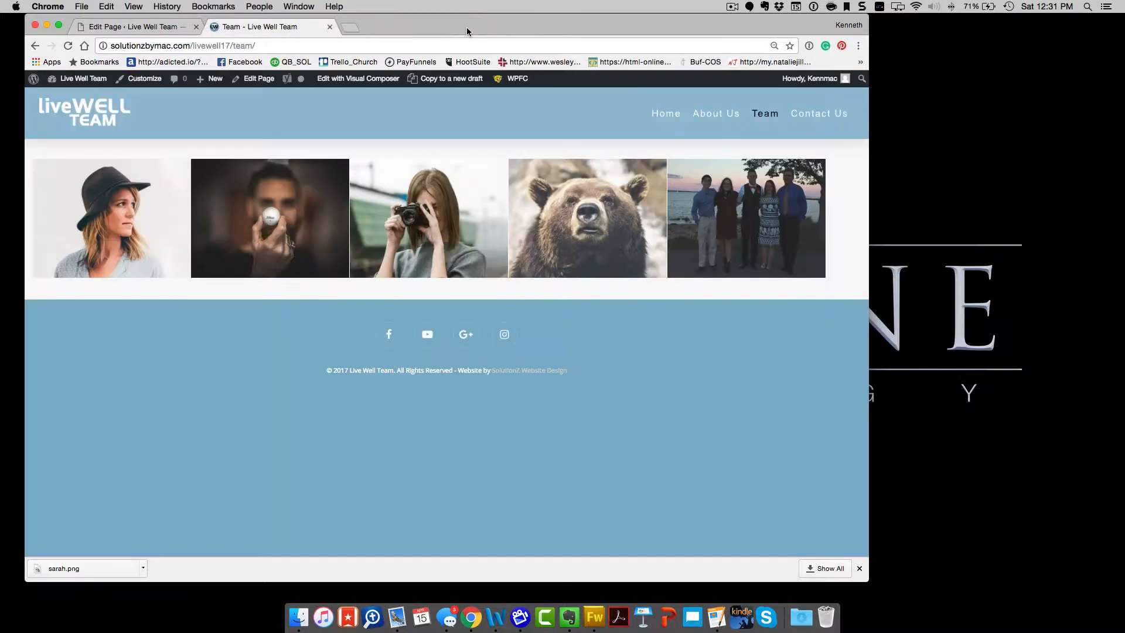
click(117, 29)
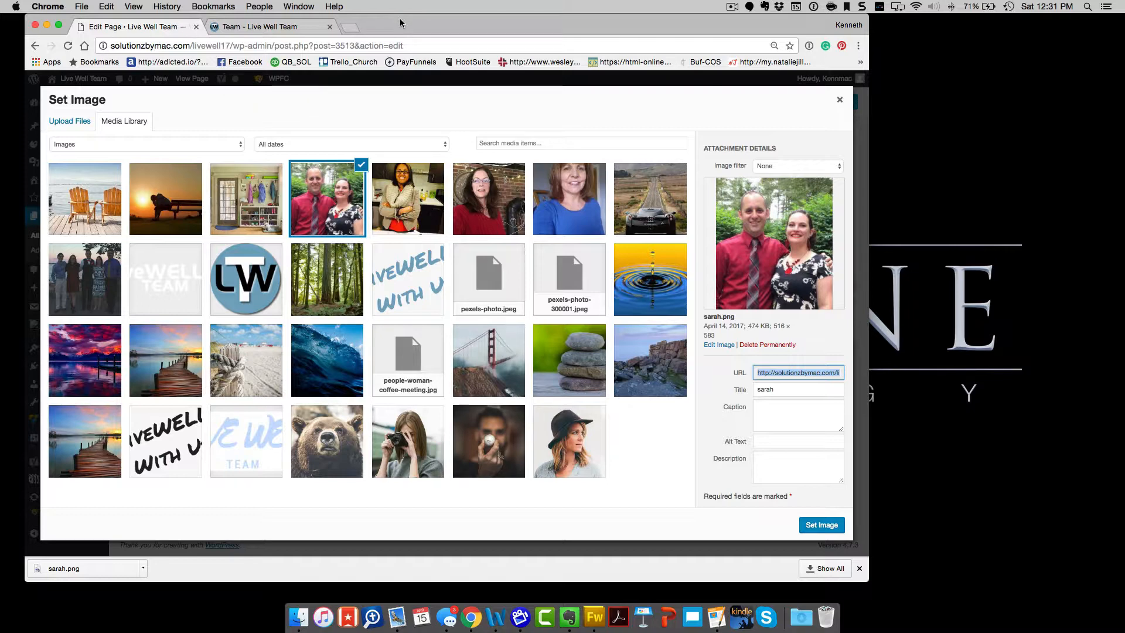
Step: Rearrange the browser window and the two photo files so both files sit in free desktop space beside the media library
drag(379, 19, 57, 29)
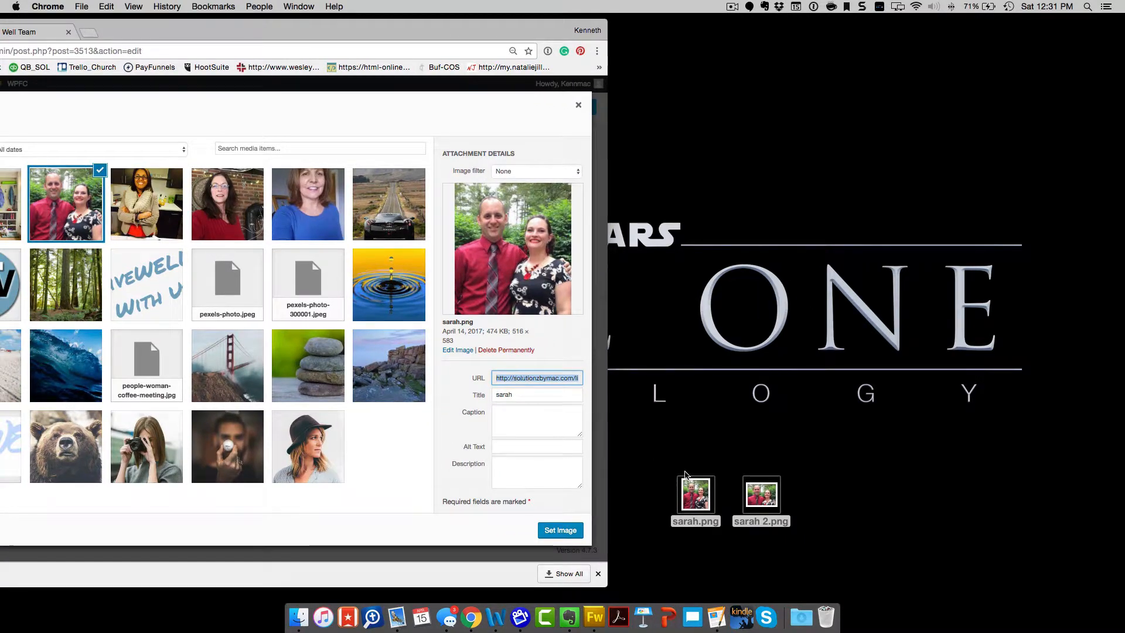
drag(793, 459, 697, 517)
drag(762, 495, 1027, 514)
drag(455, 33, 687, 25)
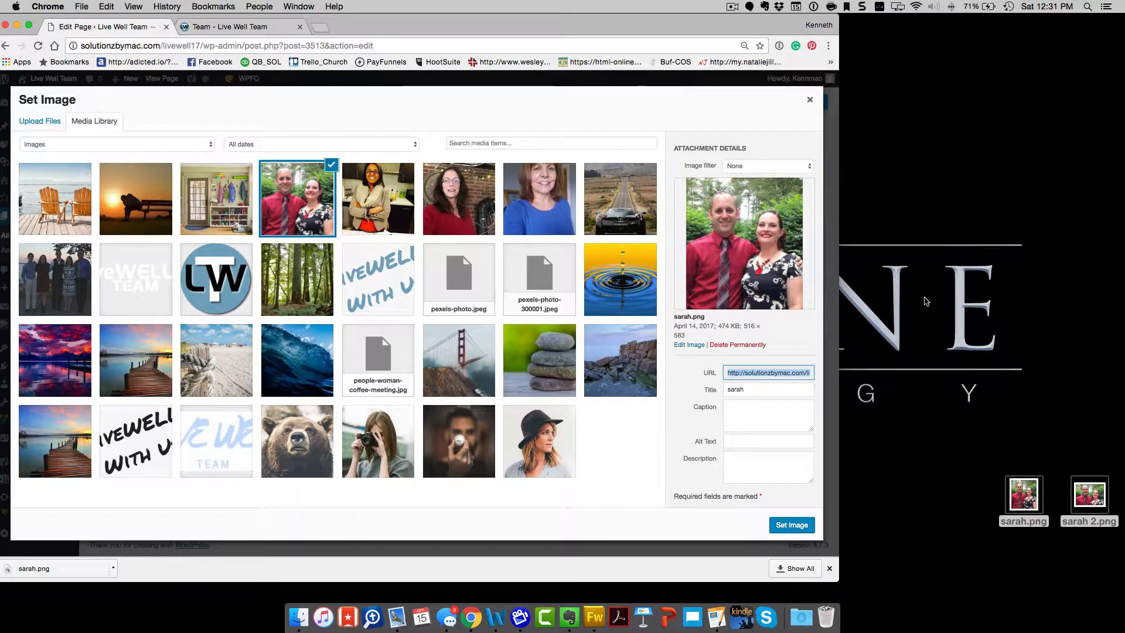
Step: Upload the cropped photo from the desktop to the media library and set it as the Single Image element's image
click(1085, 491)
double_click(1085, 491)
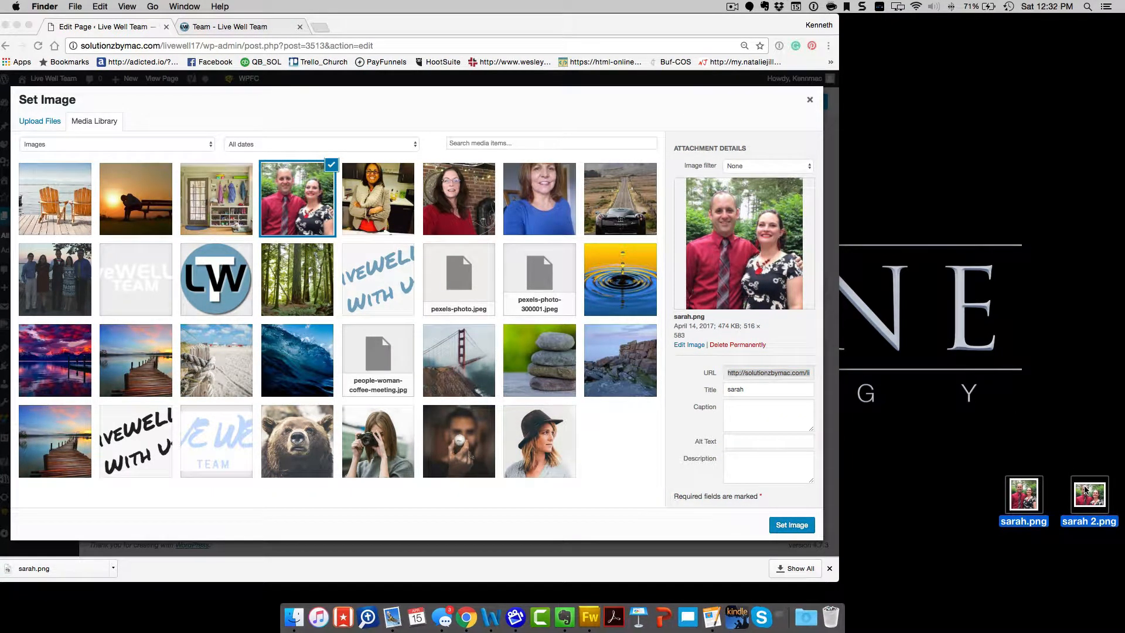
click(990, 429)
drag(1080, 492, 361, 252)
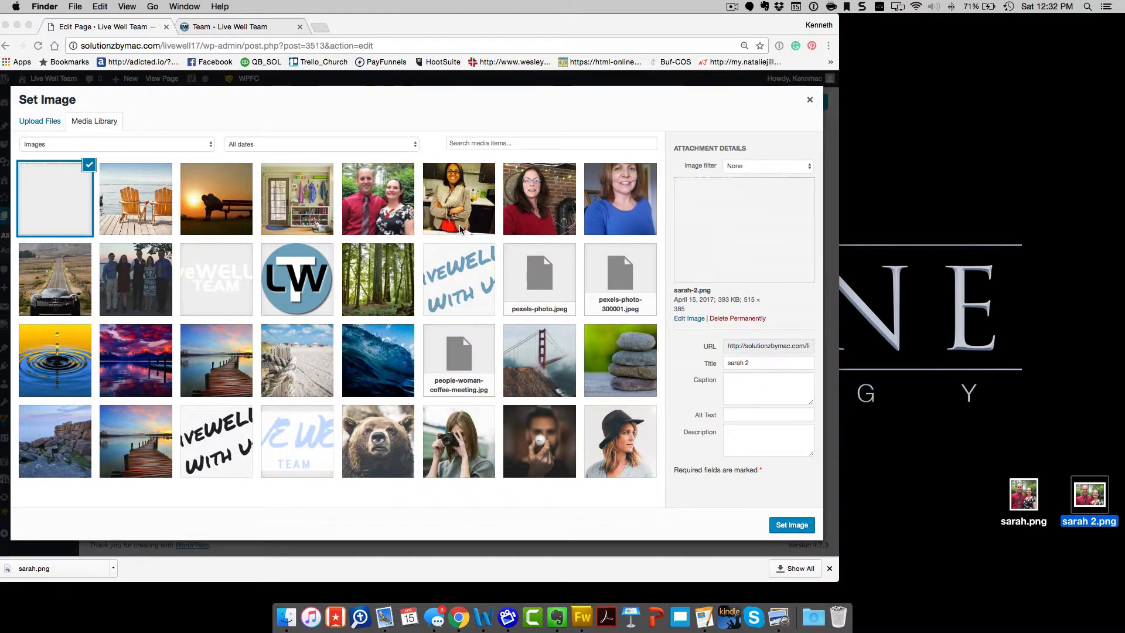
click(795, 527)
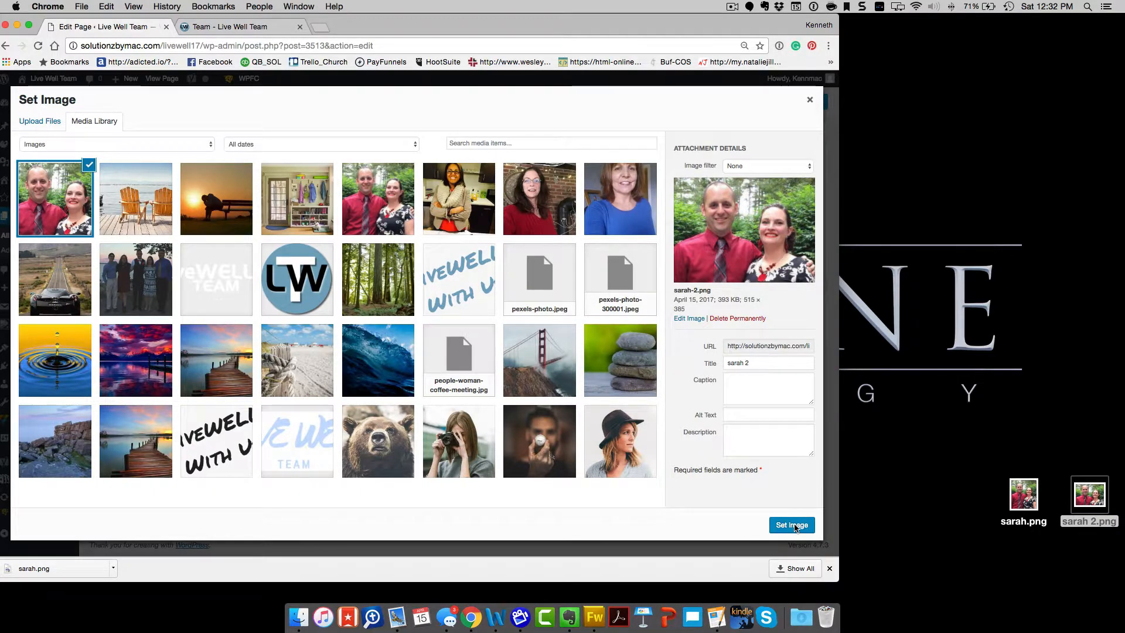
click(792, 525)
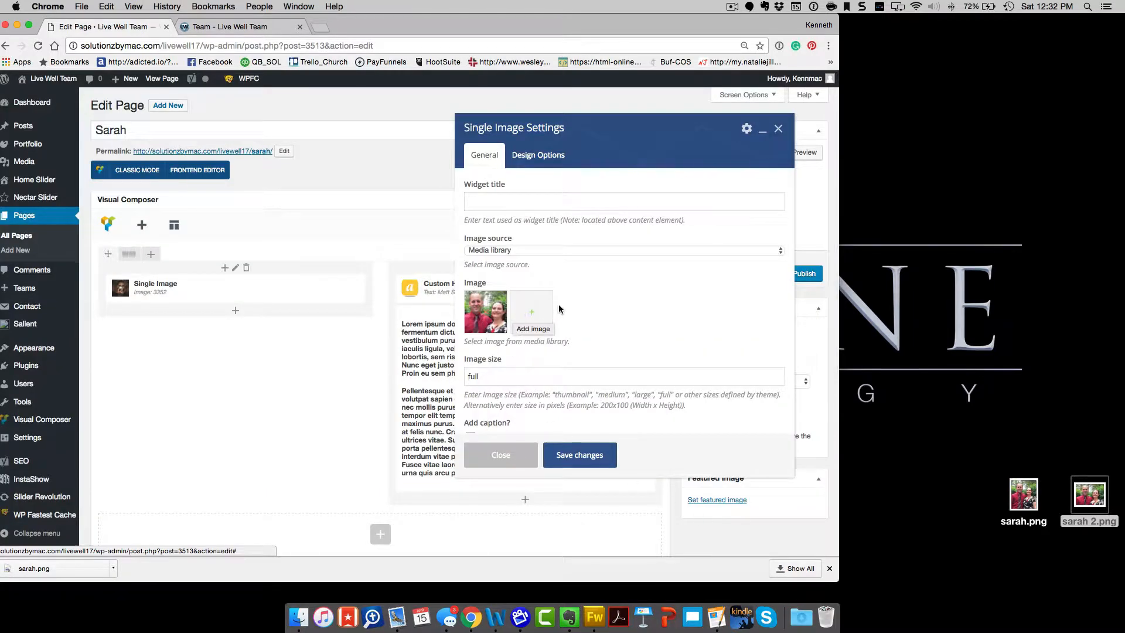
Step: Check the remaining Single Image settings and save the element's changes
scroll(559, 304, down, 2)
scroll(559, 305, down, 4)
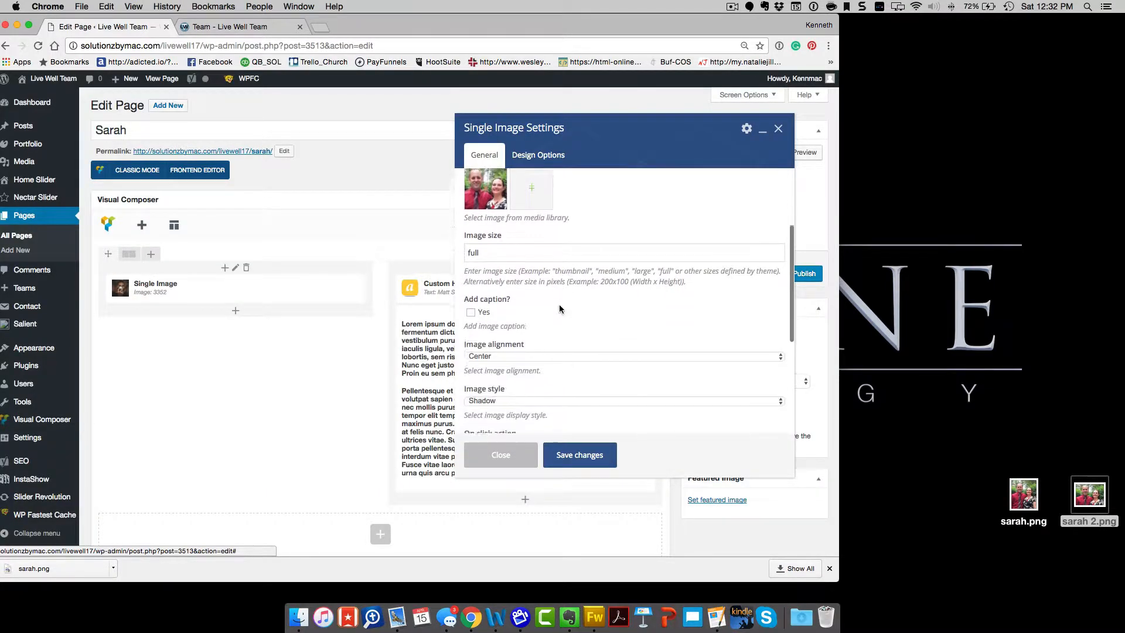
scroll(559, 309, down, 5)
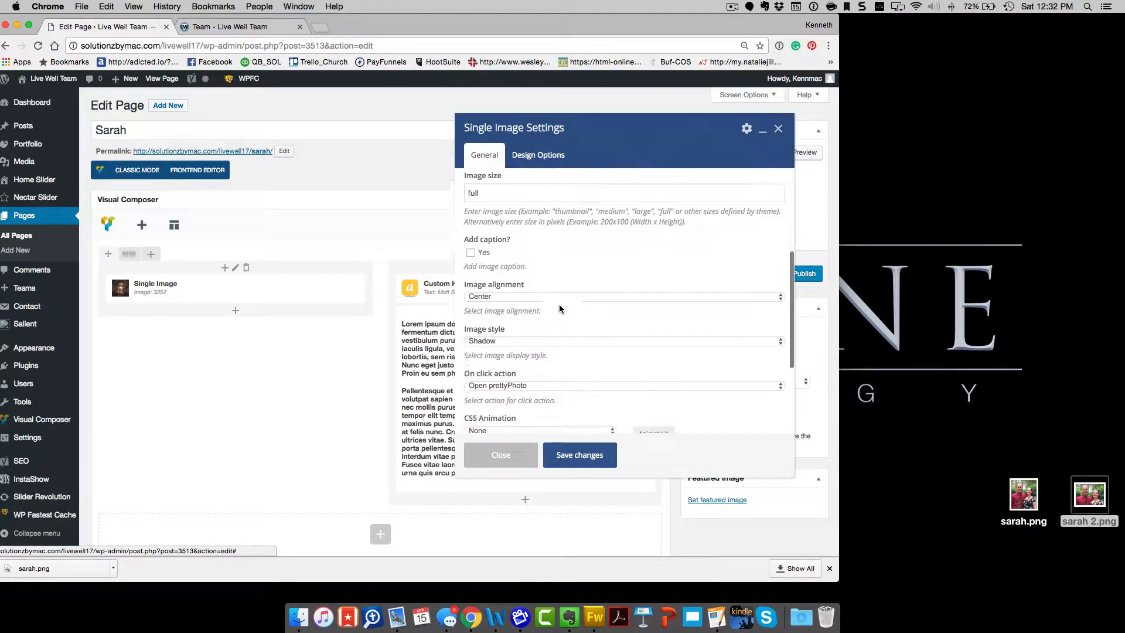
scroll(559, 309, down, 1)
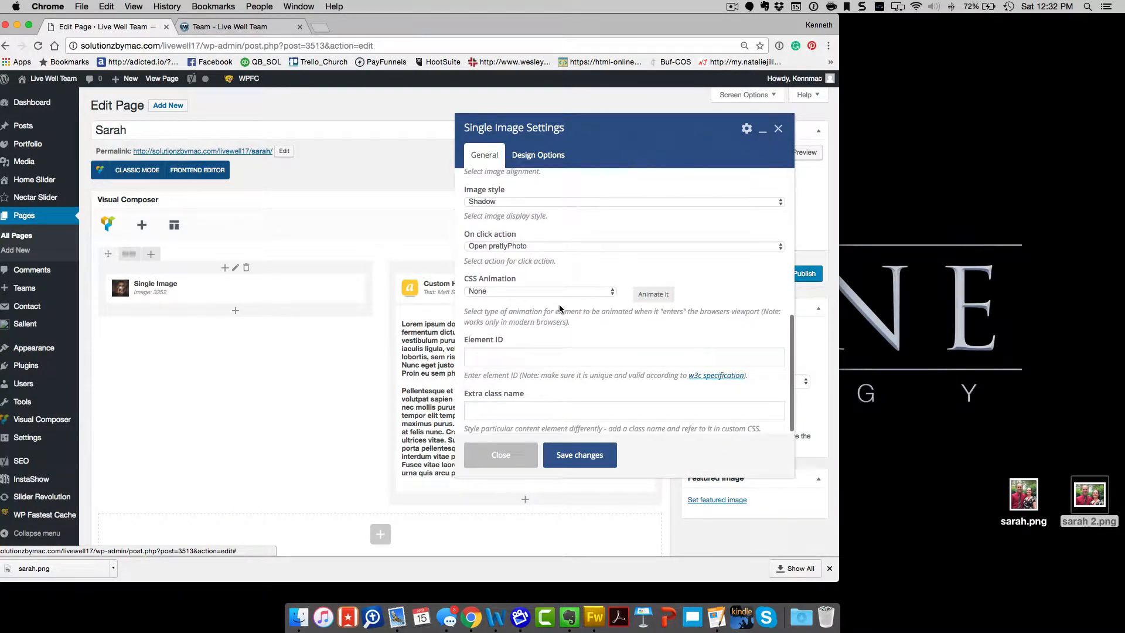
click(579, 458)
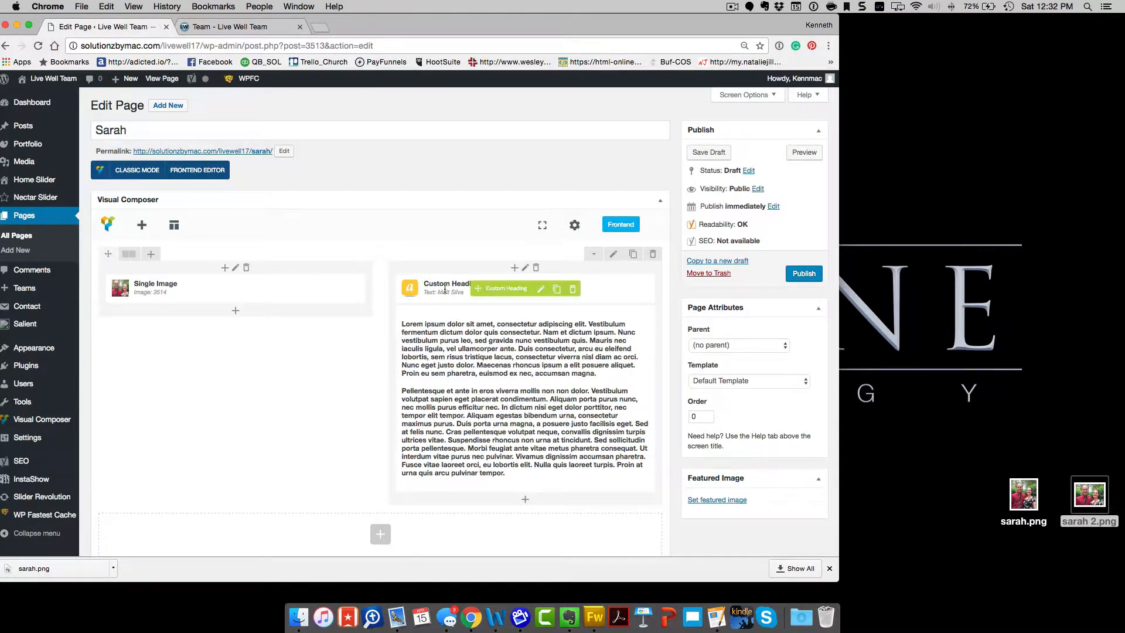
Step: Replace the Custom Heading element's text with the new member's first name and save the change
click(541, 289)
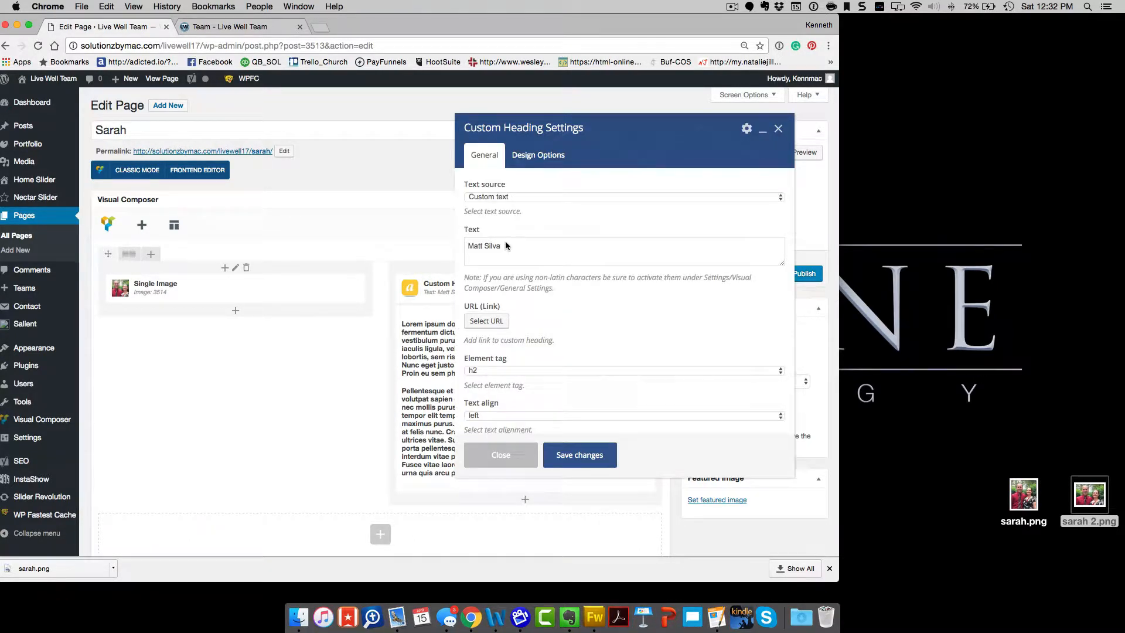
click(511, 246)
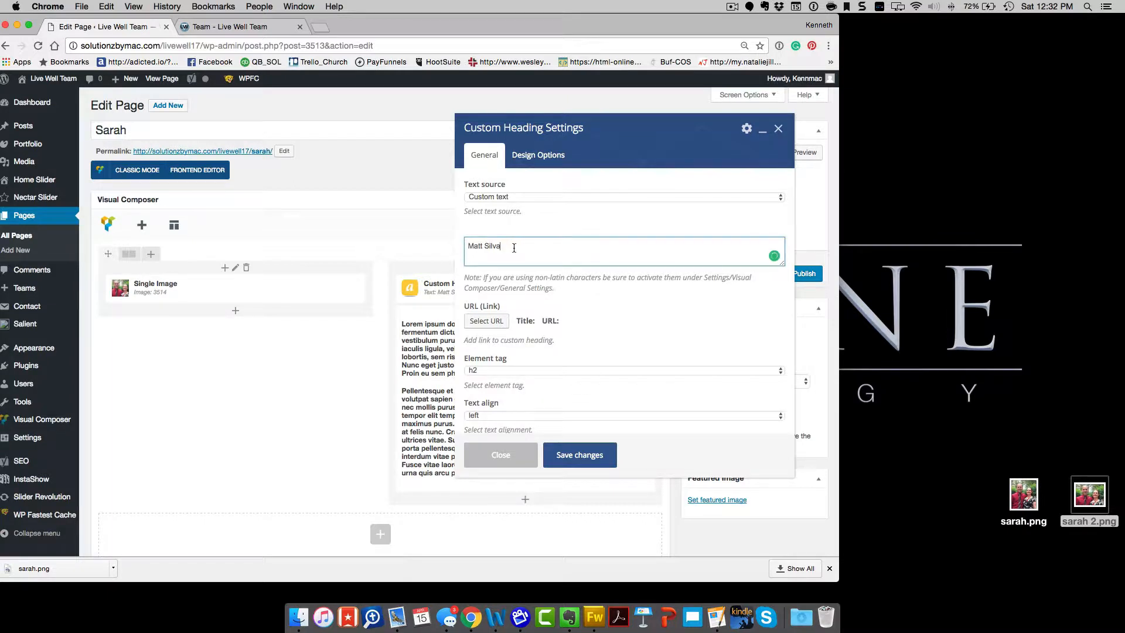
drag(514, 248, 451, 249)
text(Sarah)
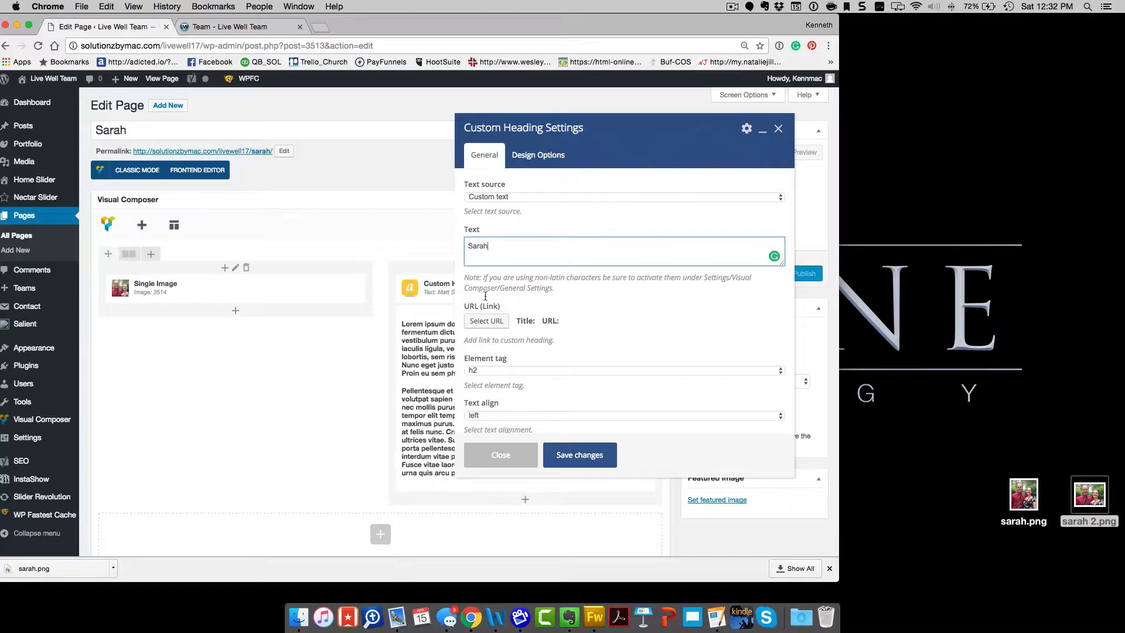
click(566, 455)
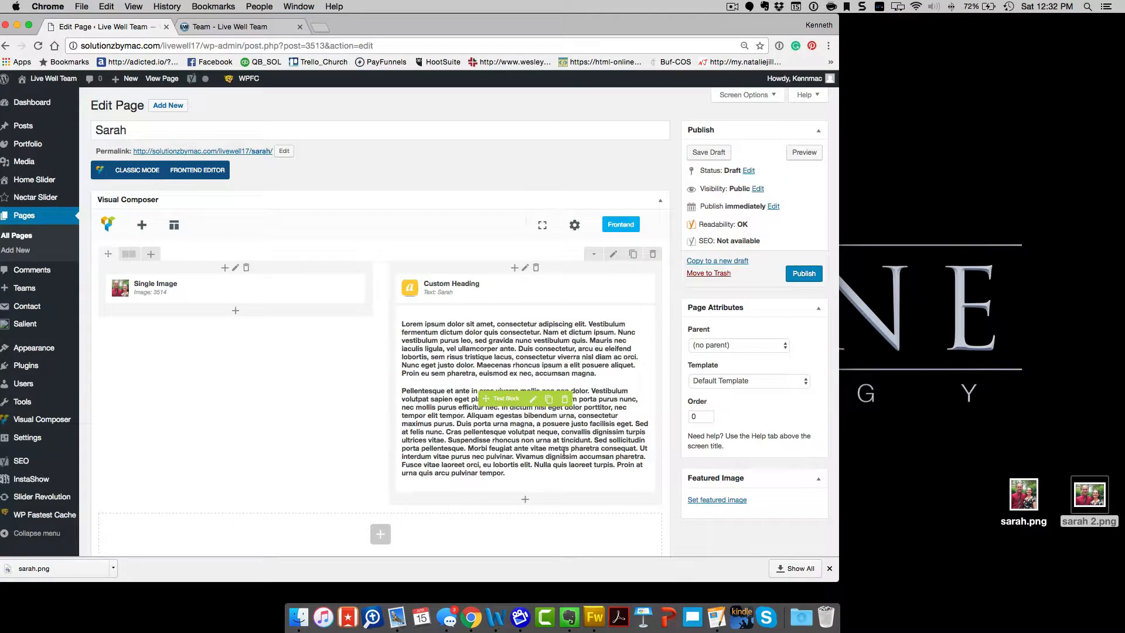
Step: Review the Text Block's placeholder biography, save the element and publish the new member's page
click(533, 400)
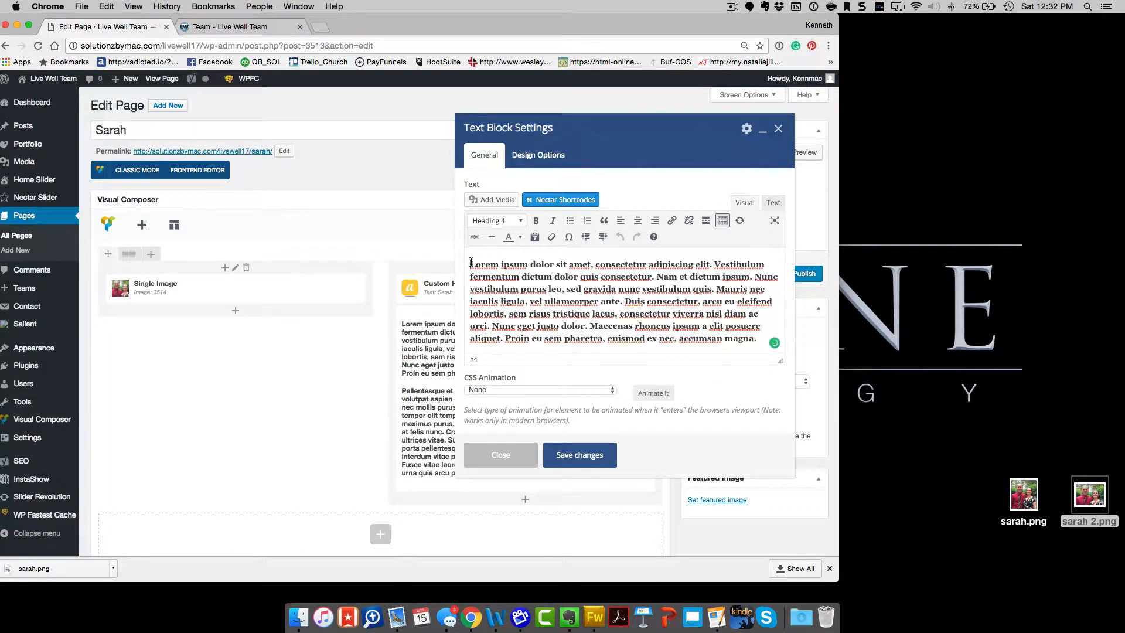
drag(470, 261, 572, 340)
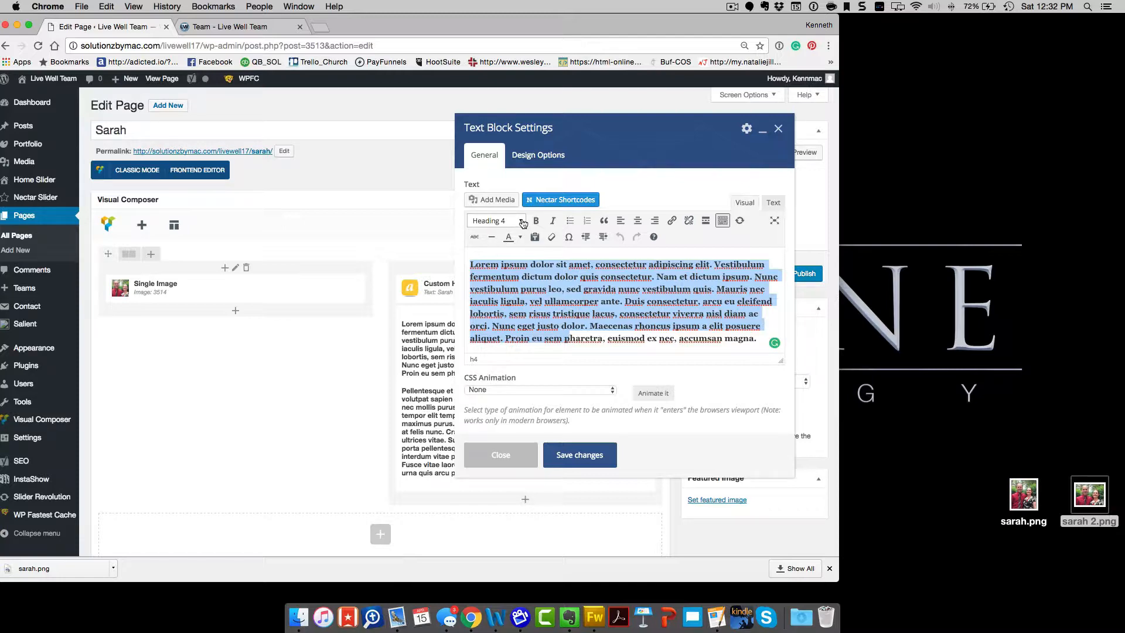
click(575, 455)
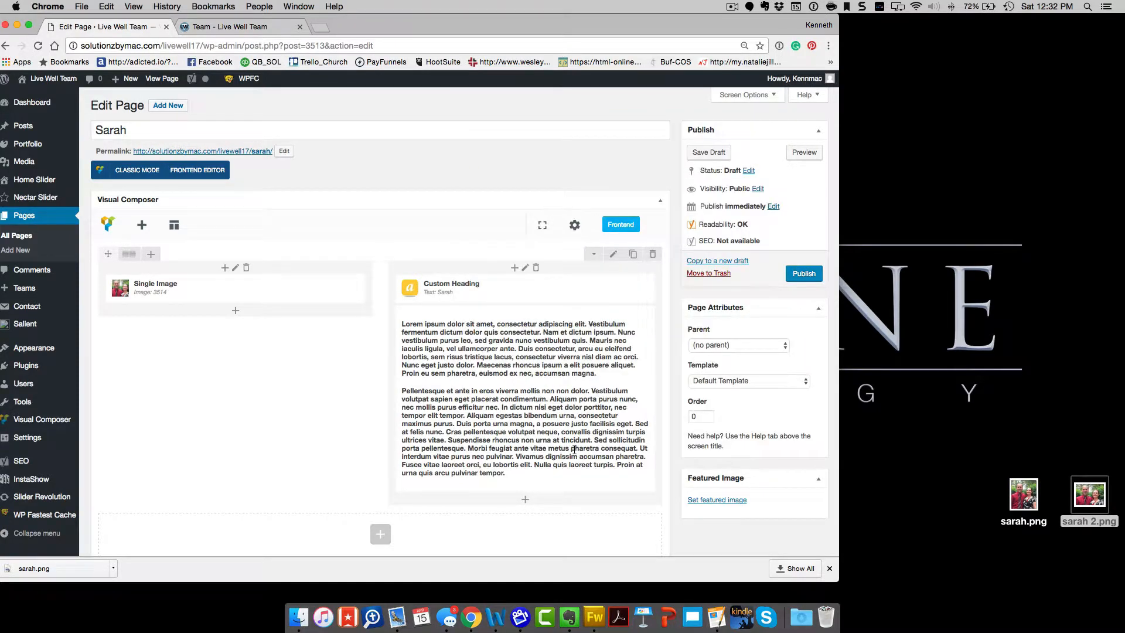
click(799, 275)
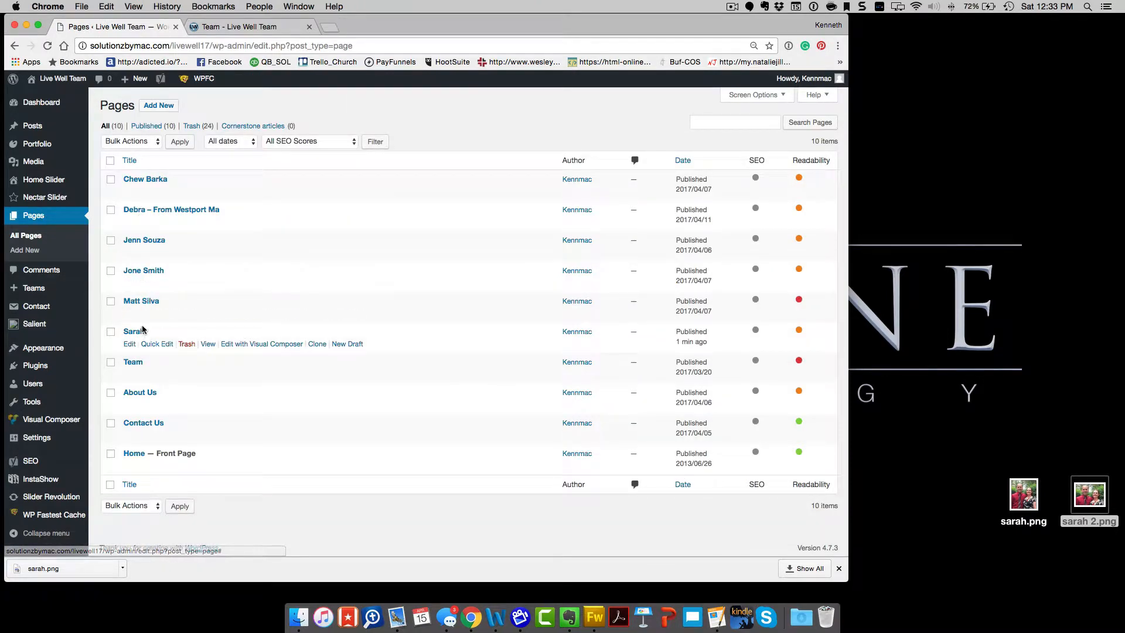
Step: Open the Team page for editing and add the couple's existing portrait from the media library to its Image Gallery, saving the element
click(133, 362)
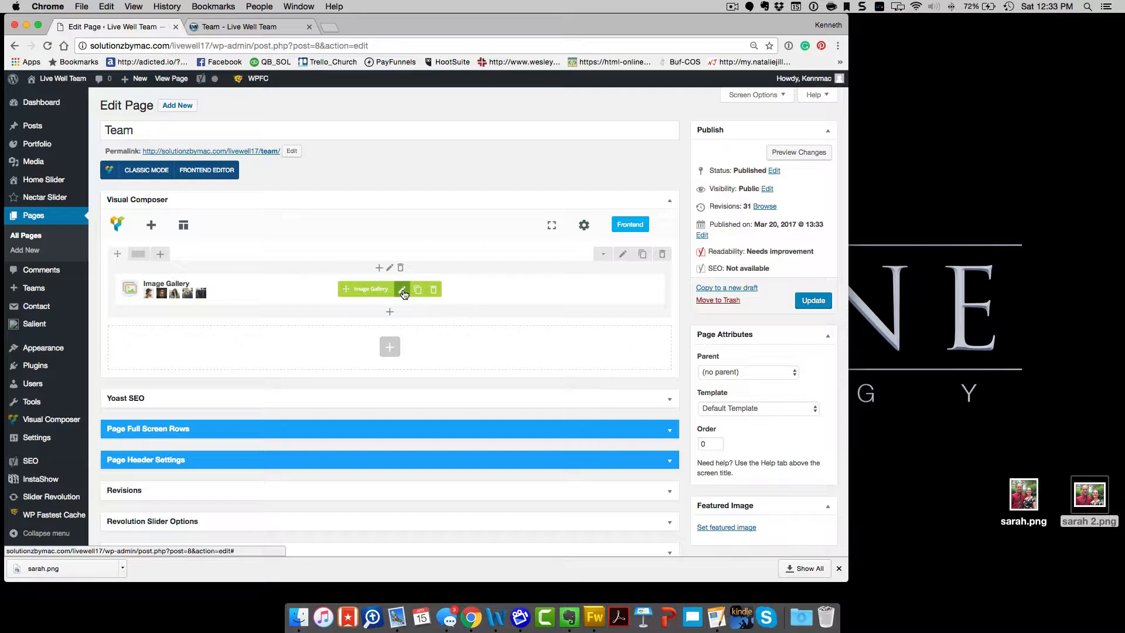
click(403, 291)
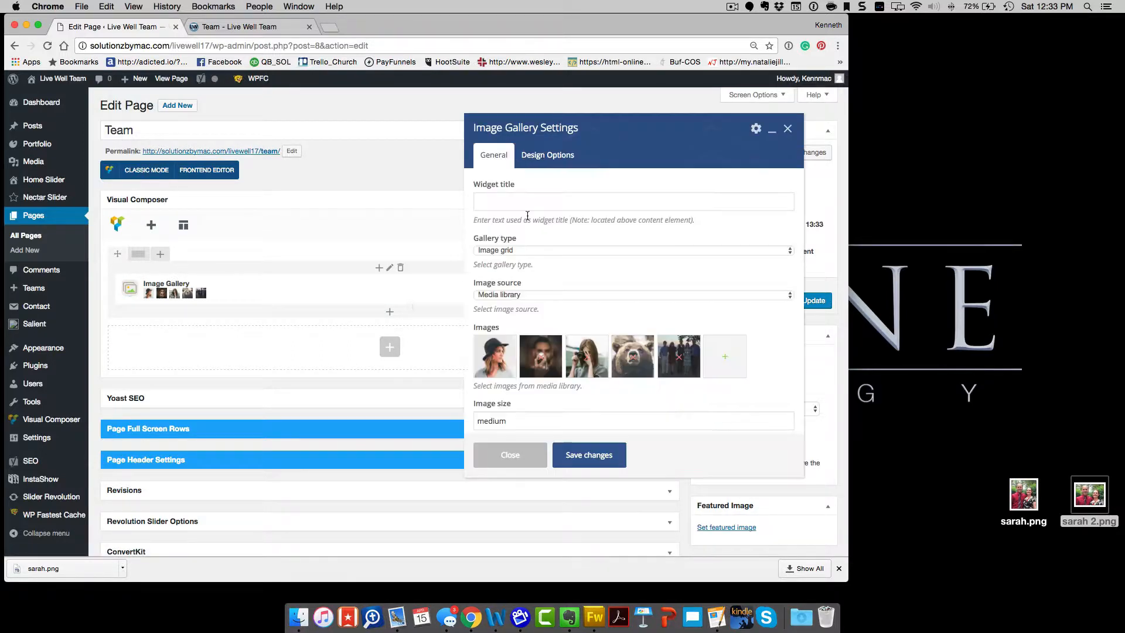
click(725, 359)
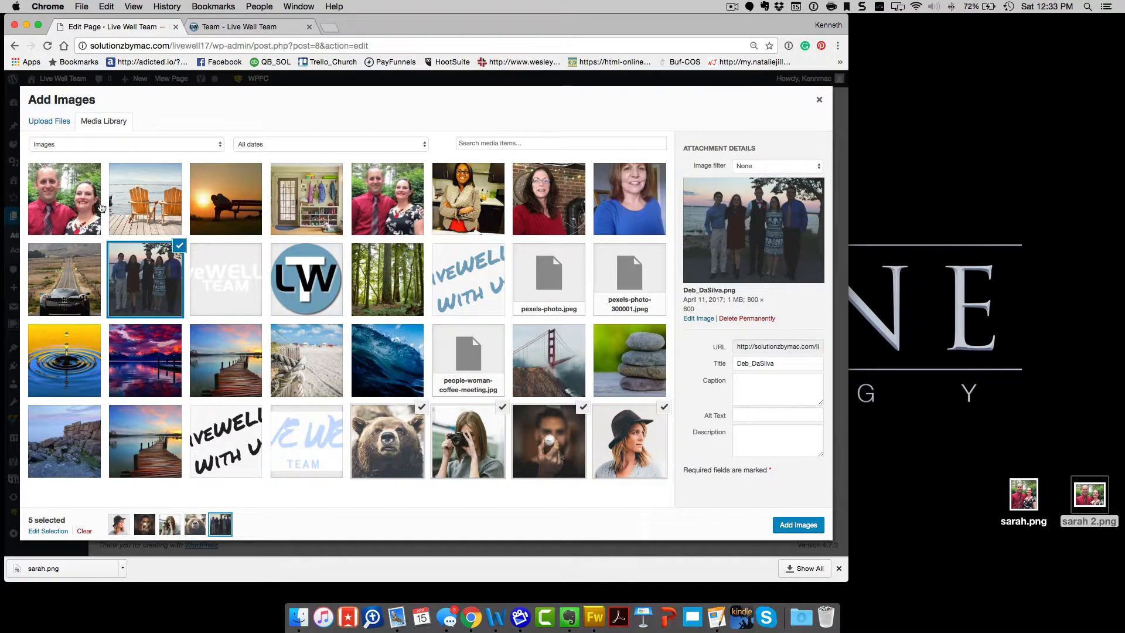
click(379, 209)
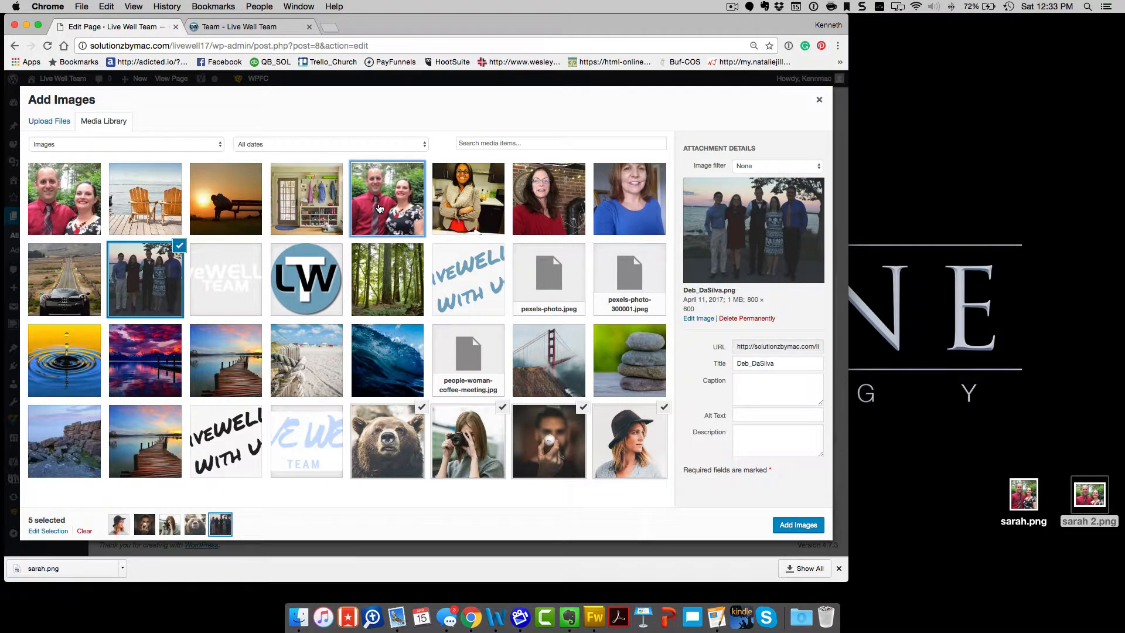
click(788, 525)
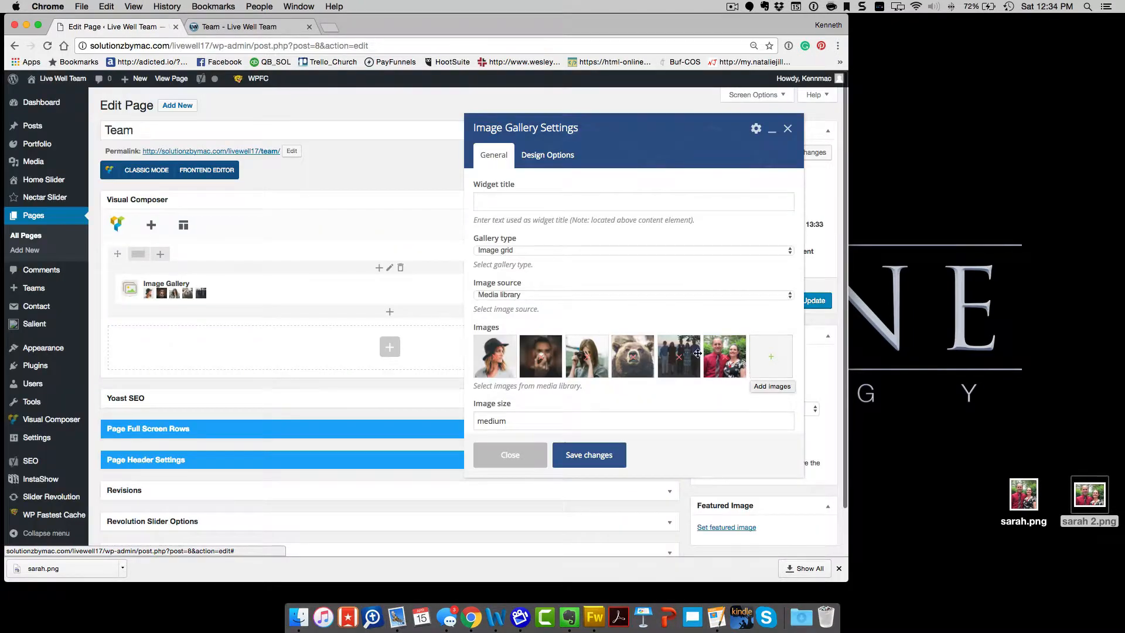
click(593, 458)
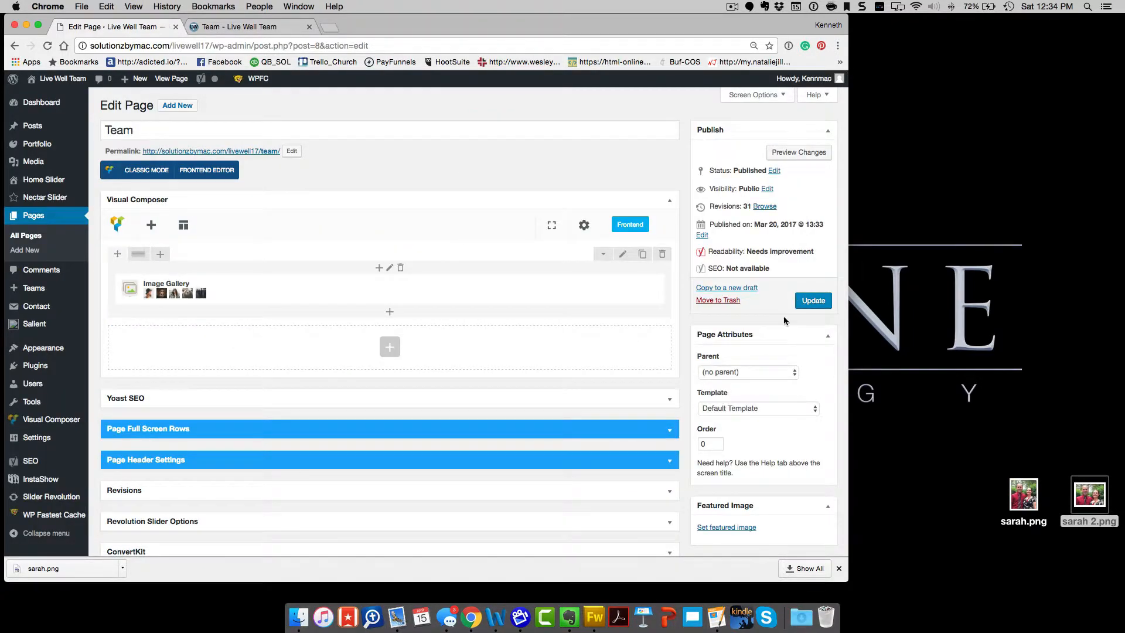
Step: Update the Team page and reload its live view to check the gallery
click(807, 303)
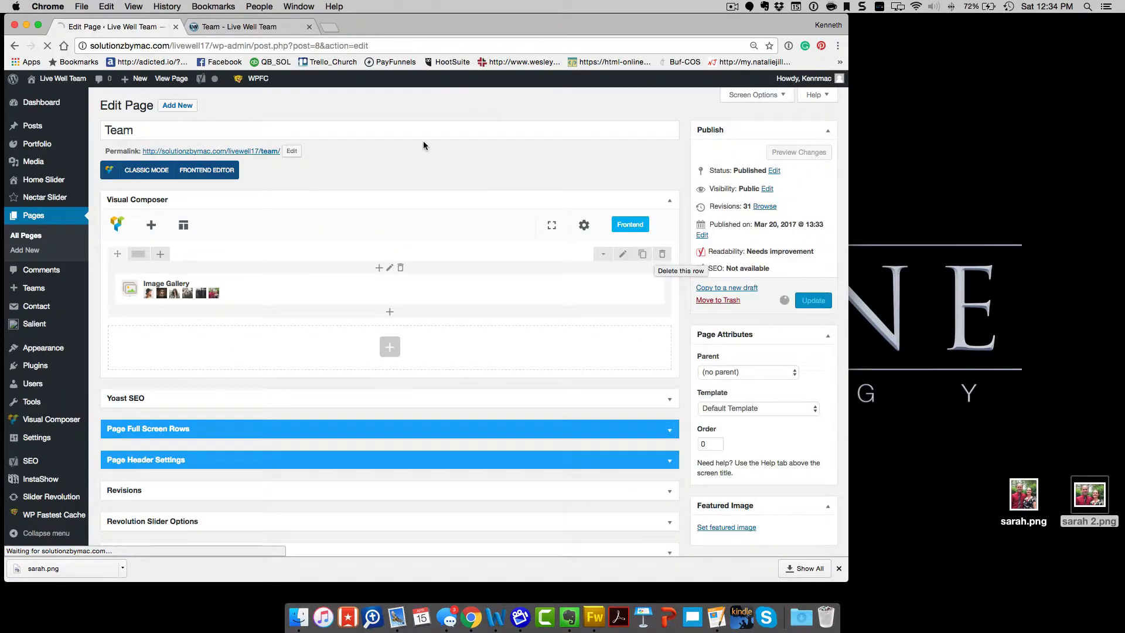
click(249, 30)
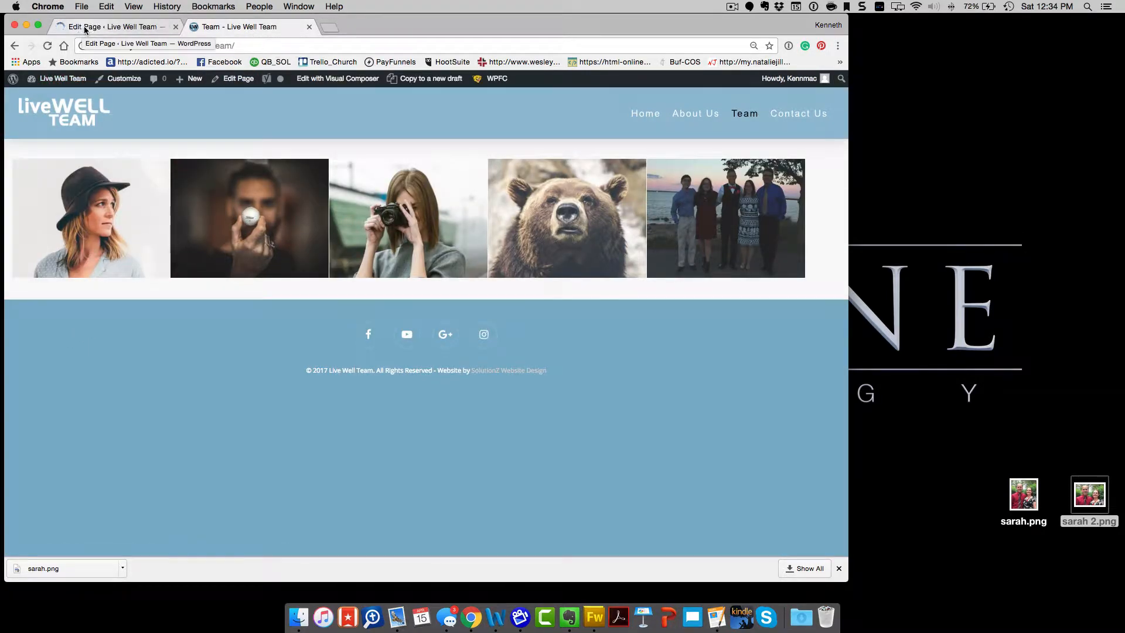
click(48, 46)
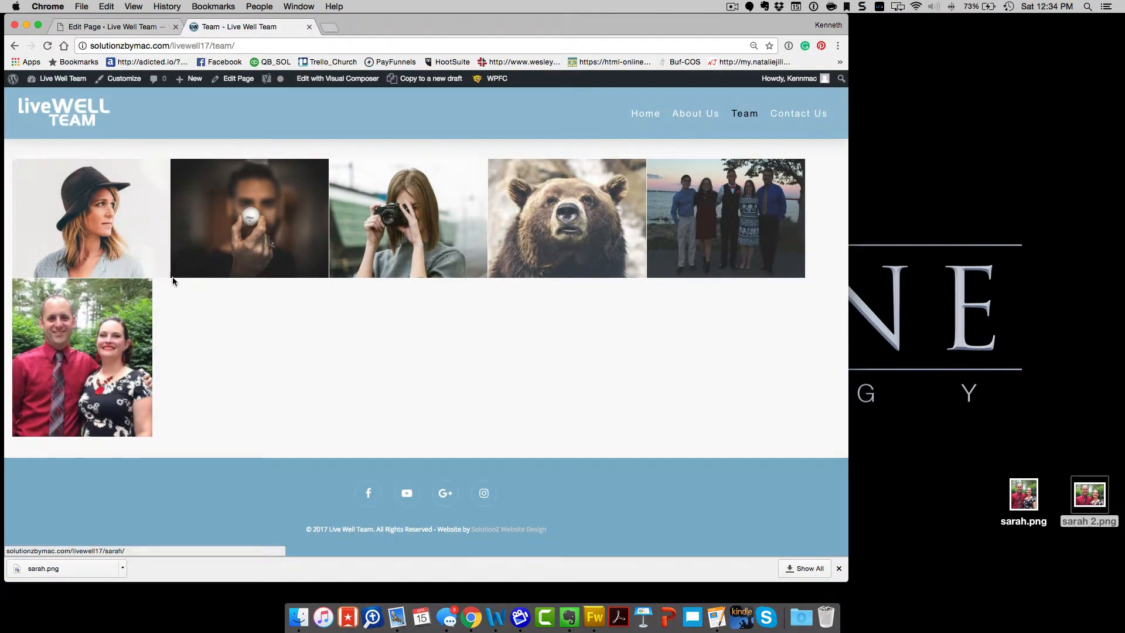
Step: Add the photo of the woman standing in a kitchen to the Team page's Image Gallery and save the element
click(130, 27)
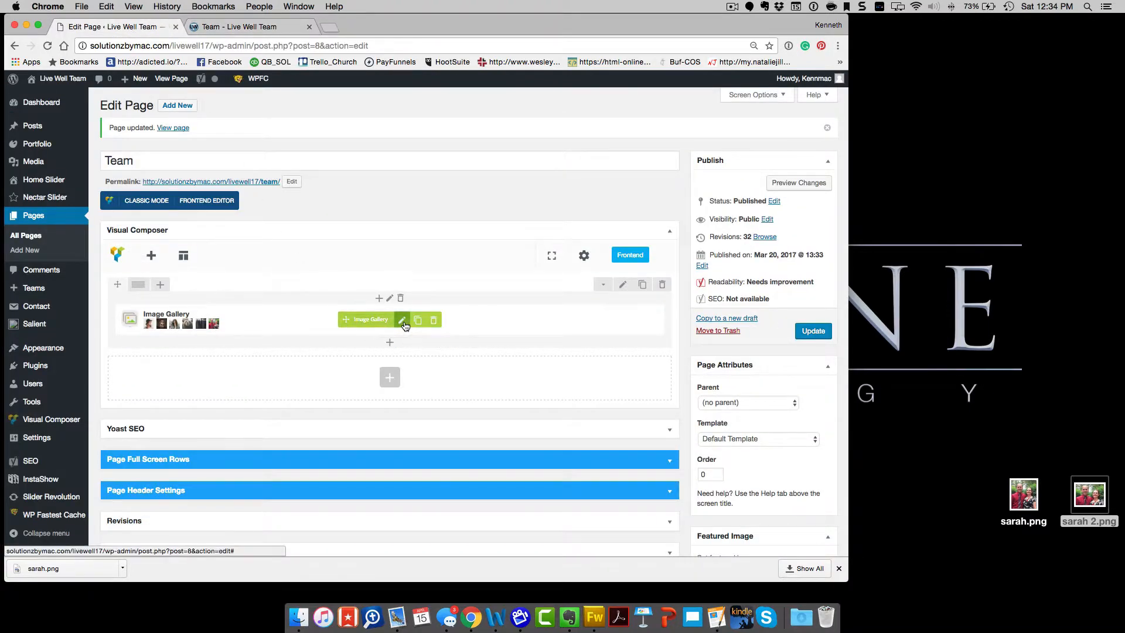
click(405, 323)
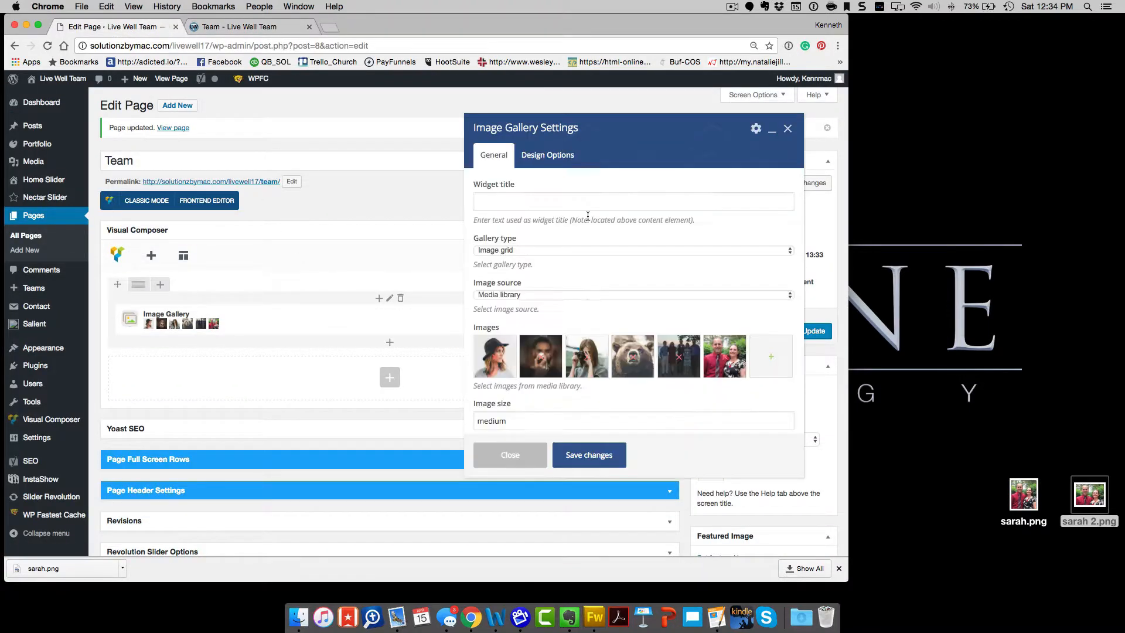
click(771, 359)
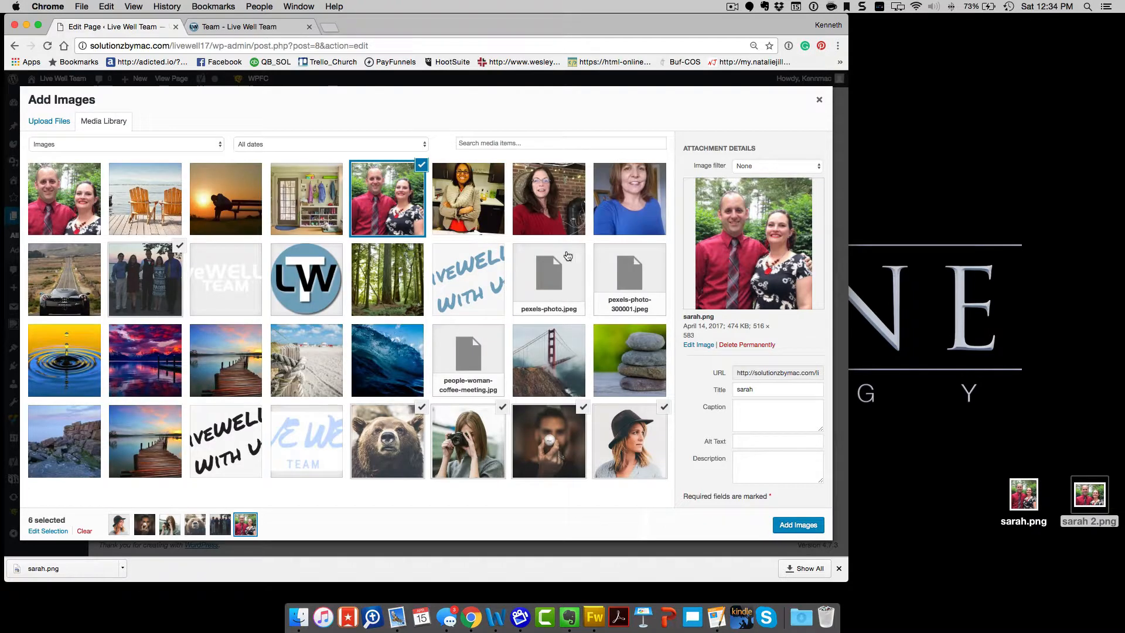
click(484, 215)
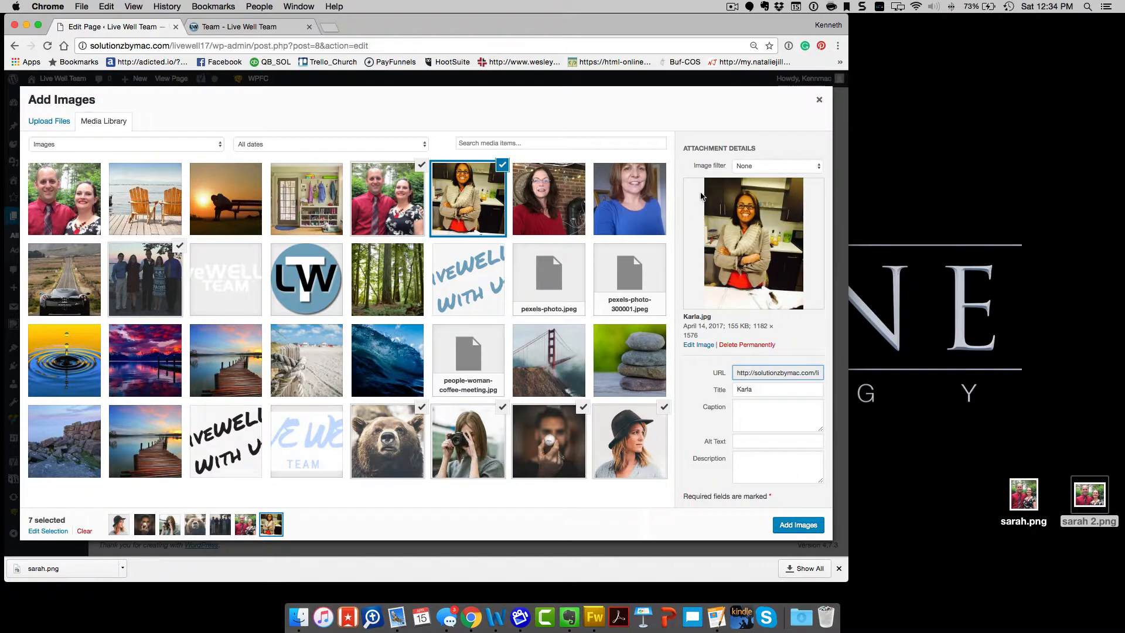
click(791, 525)
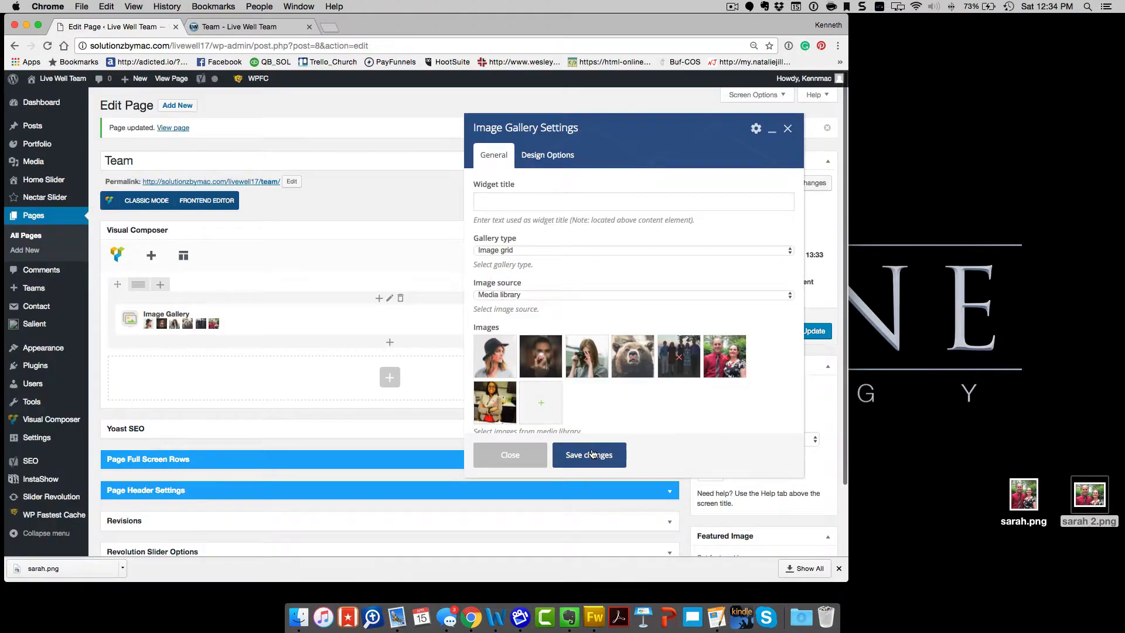
click(592, 454)
Step: Update the Team page again and refresh the live page to see the gallery with the kitchen photo
click(809, 331)
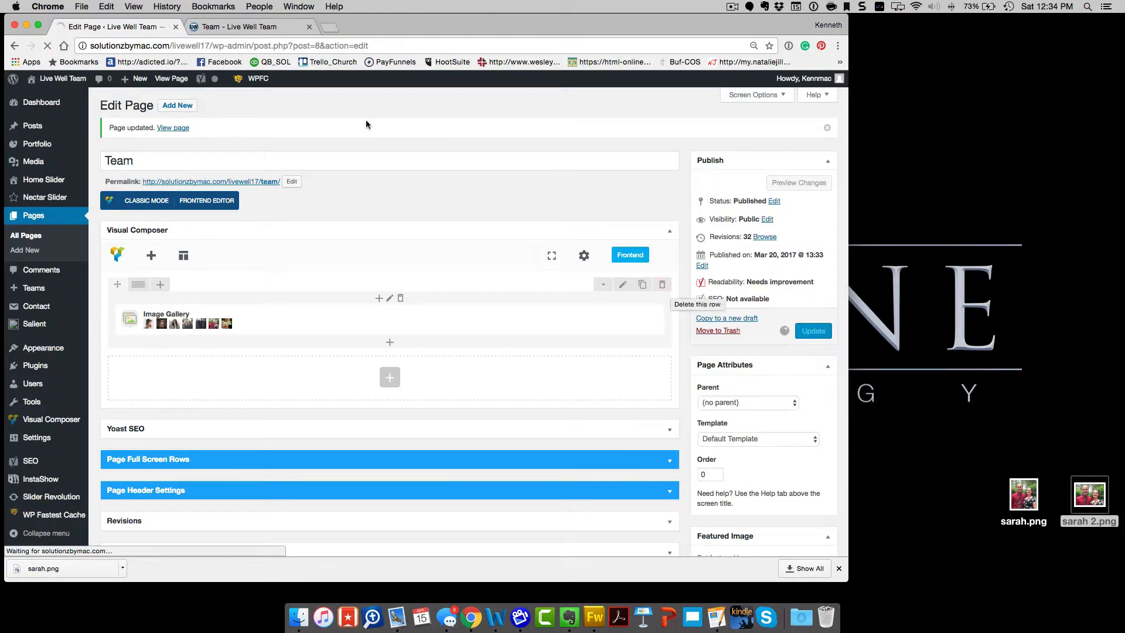
click(245, 27)
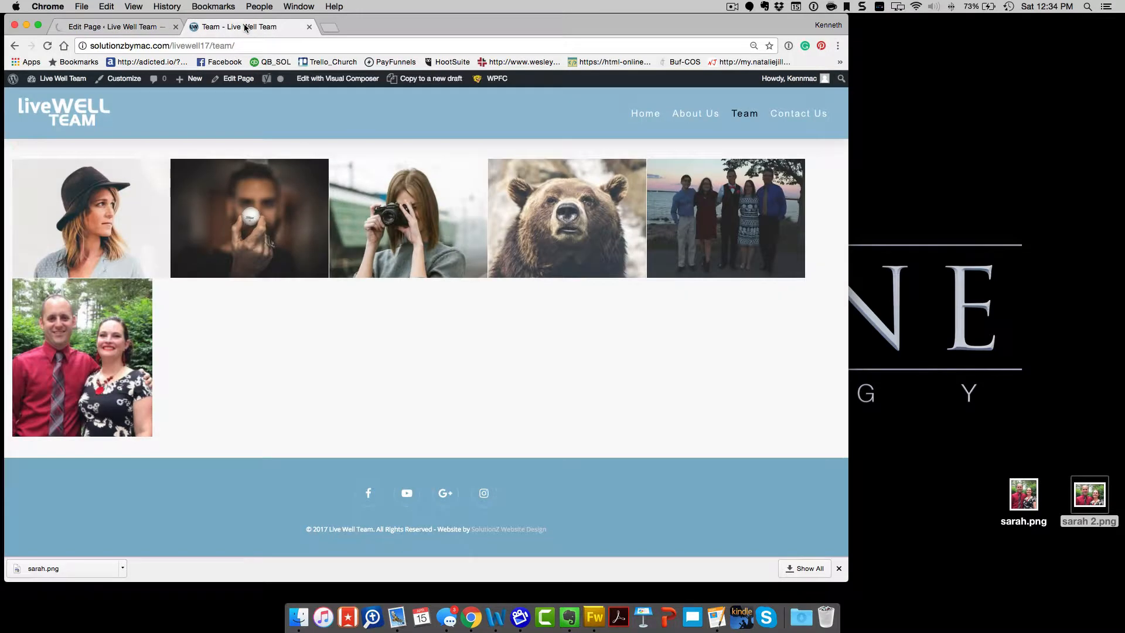
click(47, 46)
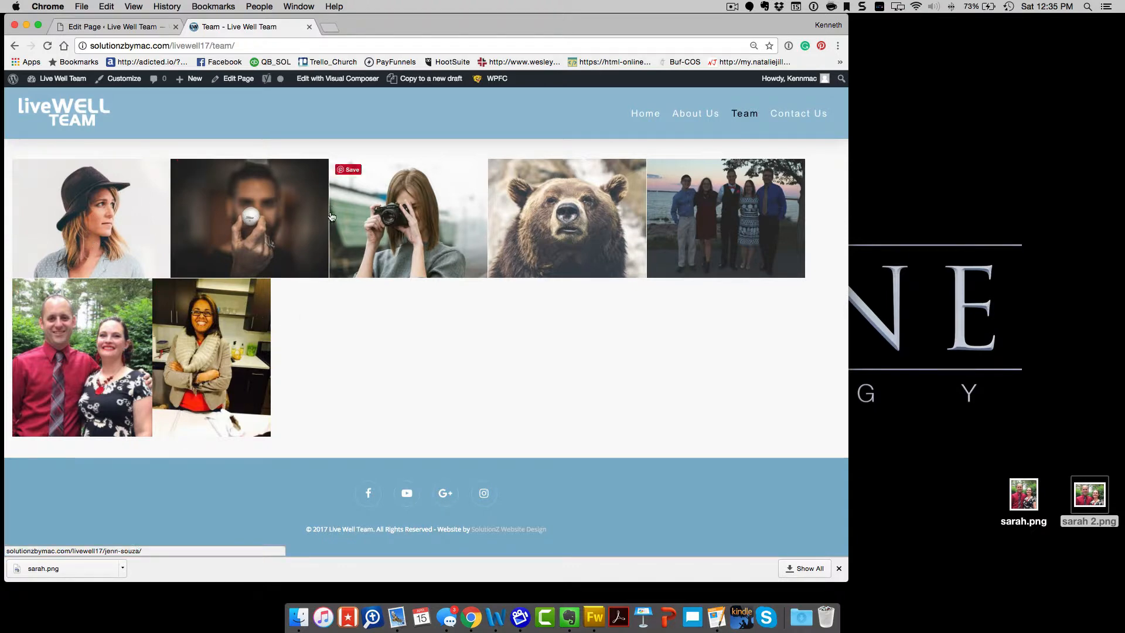
Step: Return to editing the Team page and remove the couple's portrait and the kitchen photo from the Image Gallery
click(111, 27)
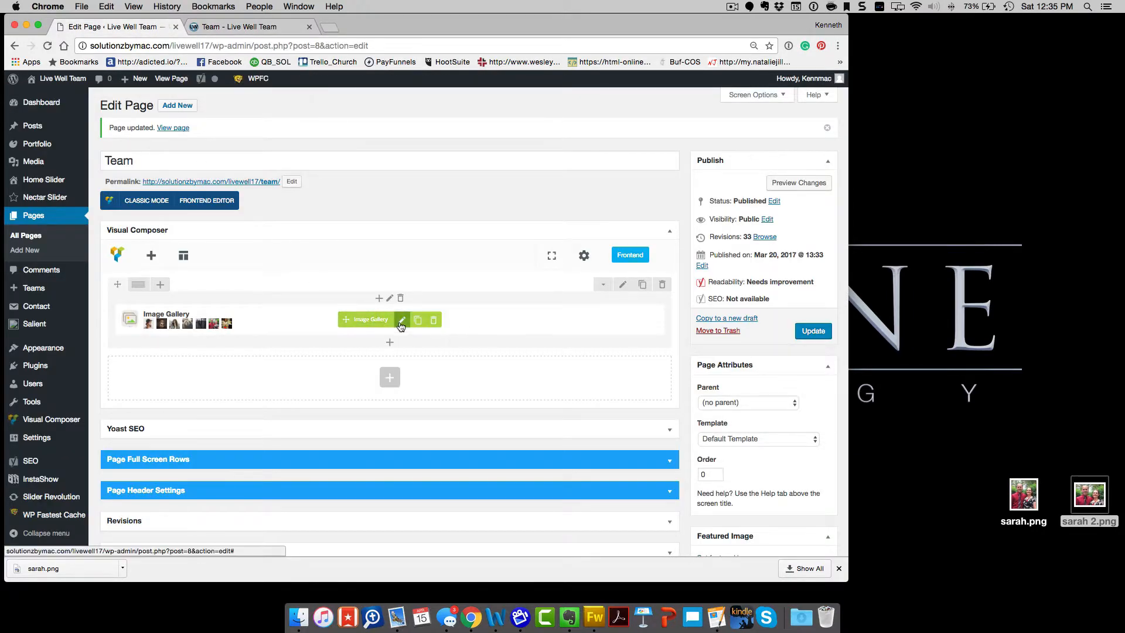
click(402, 321)
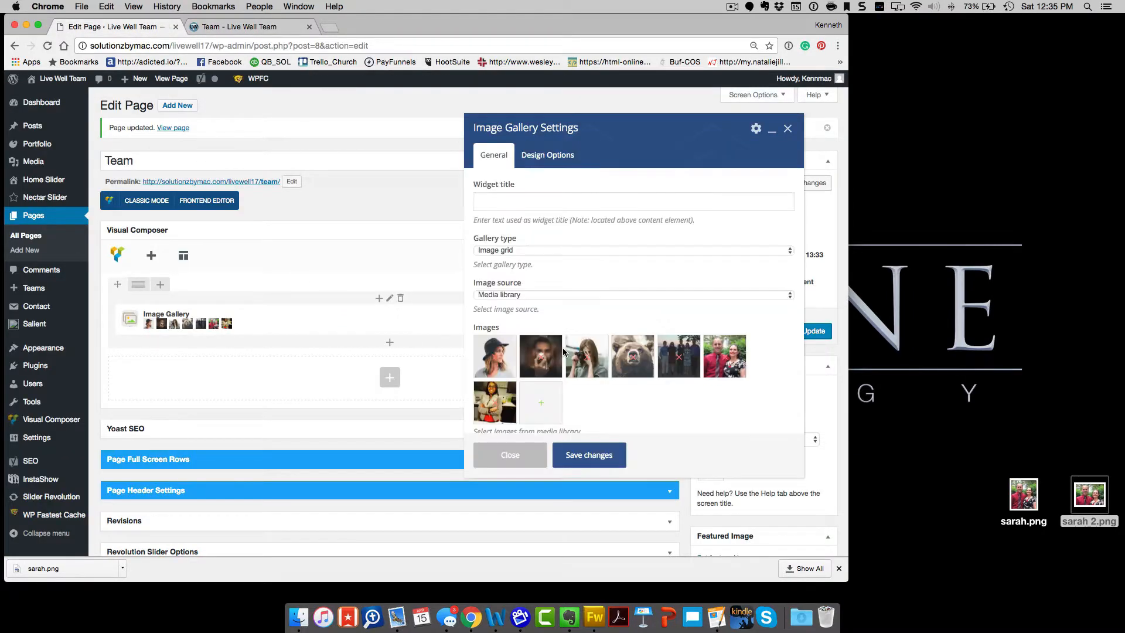
click(725, 364)
click(725, 360)
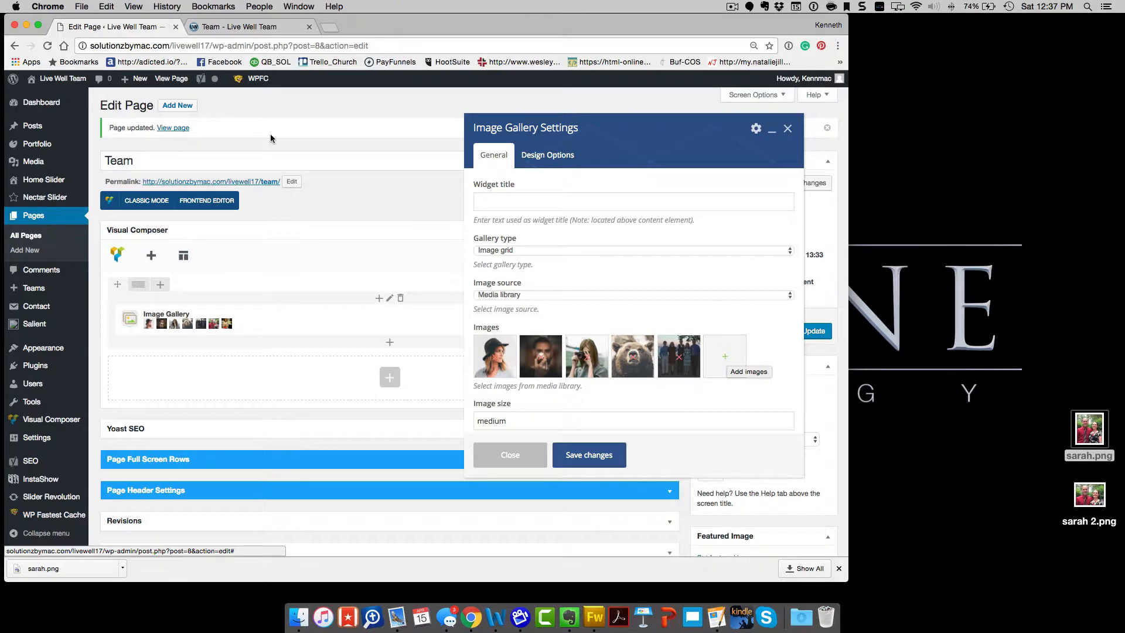
Step: Upload the landscape photo of the couple from the desktop to the media library and add it to the Image Gallery
click(727, 361)
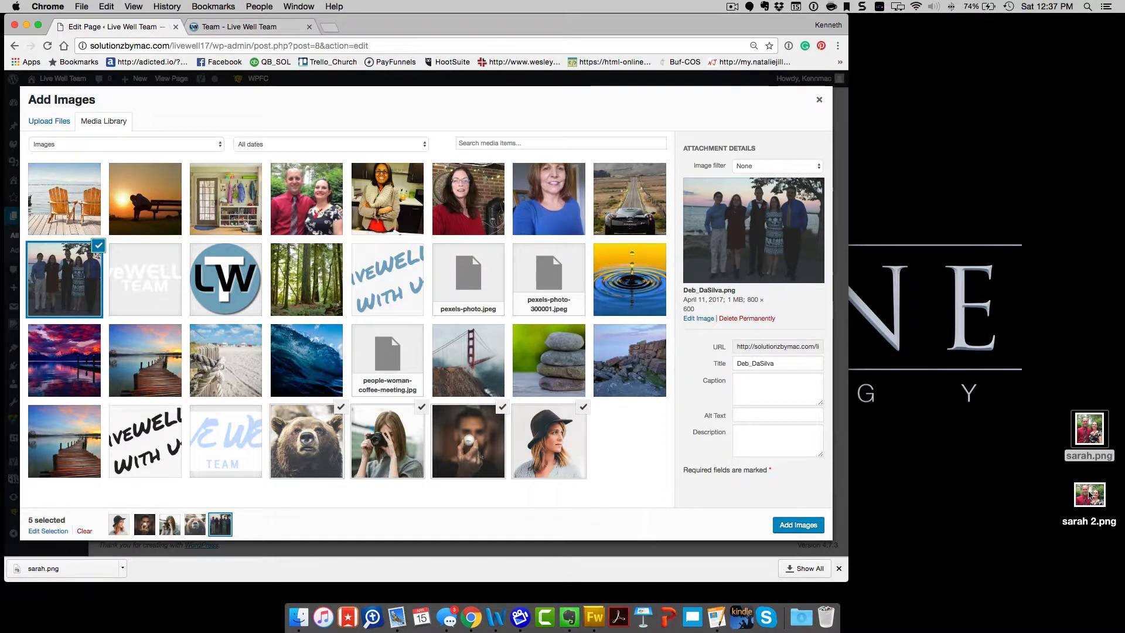
drag(1090, 494, 379, 264)
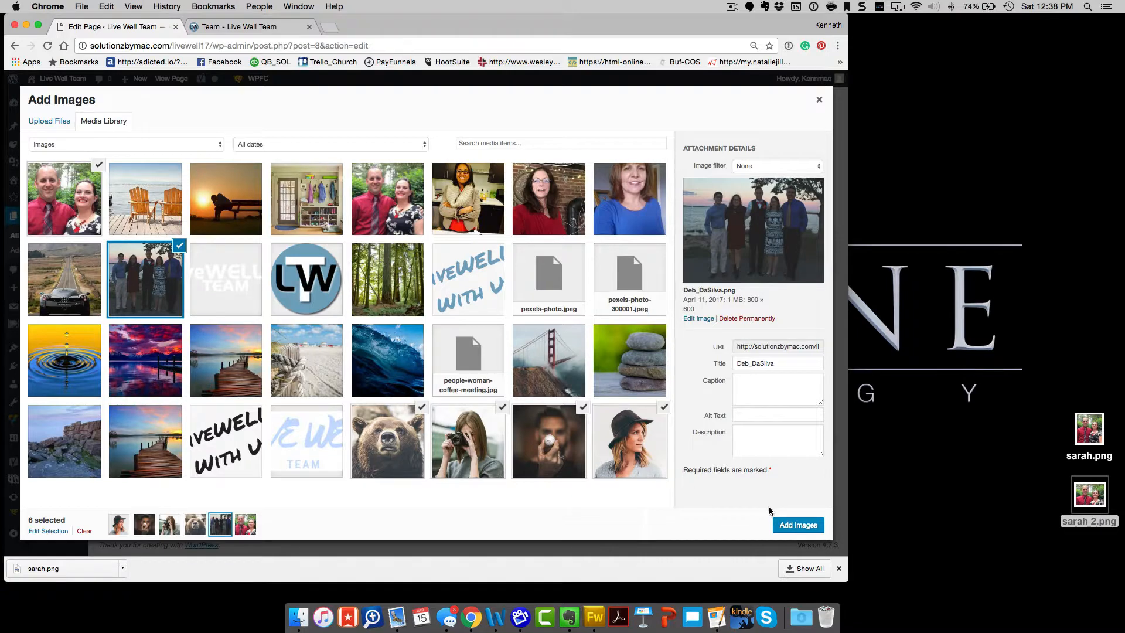
click(790, 526)
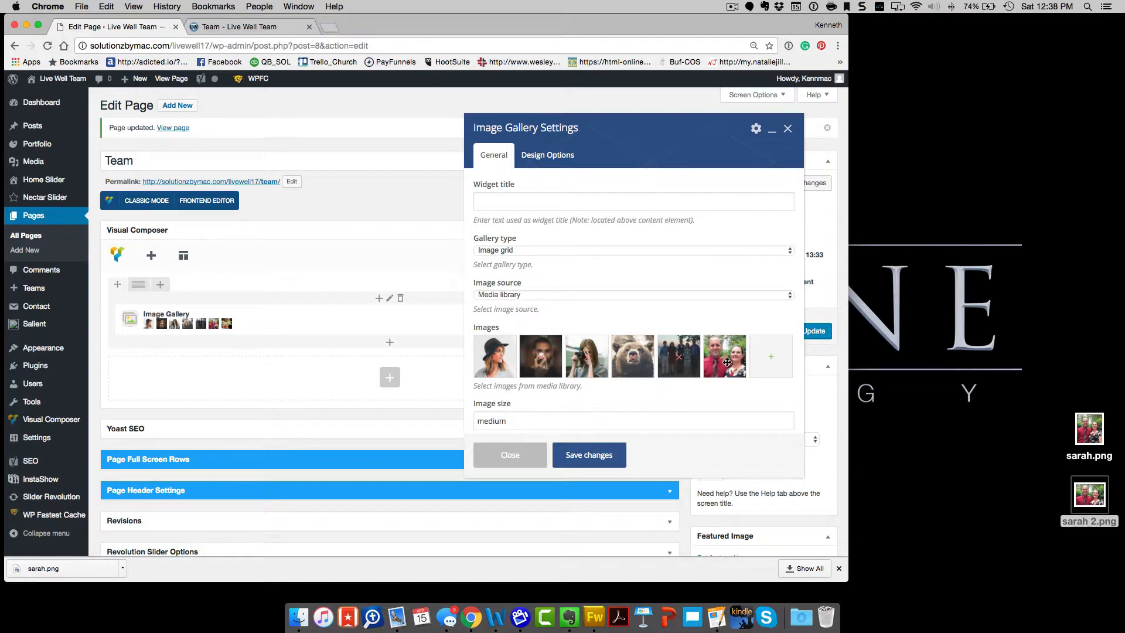
Step: Check the gallery's custom links, save the Image Gallery changes and update the Team page
scroll(564, 385, down, 5)
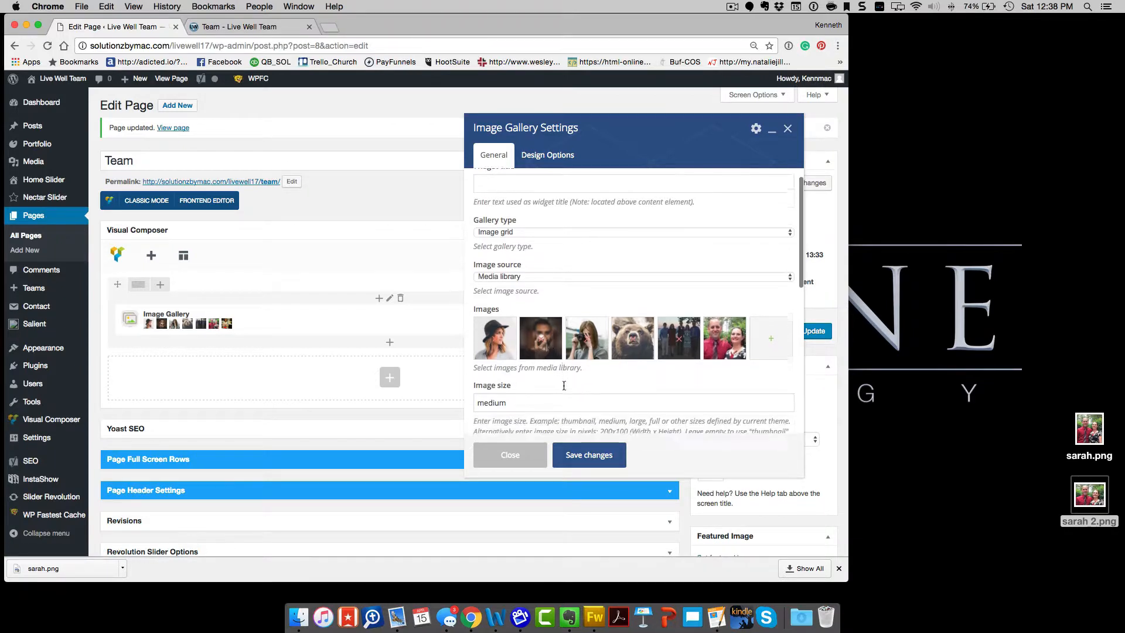
scroll(564, 388, down, 1)
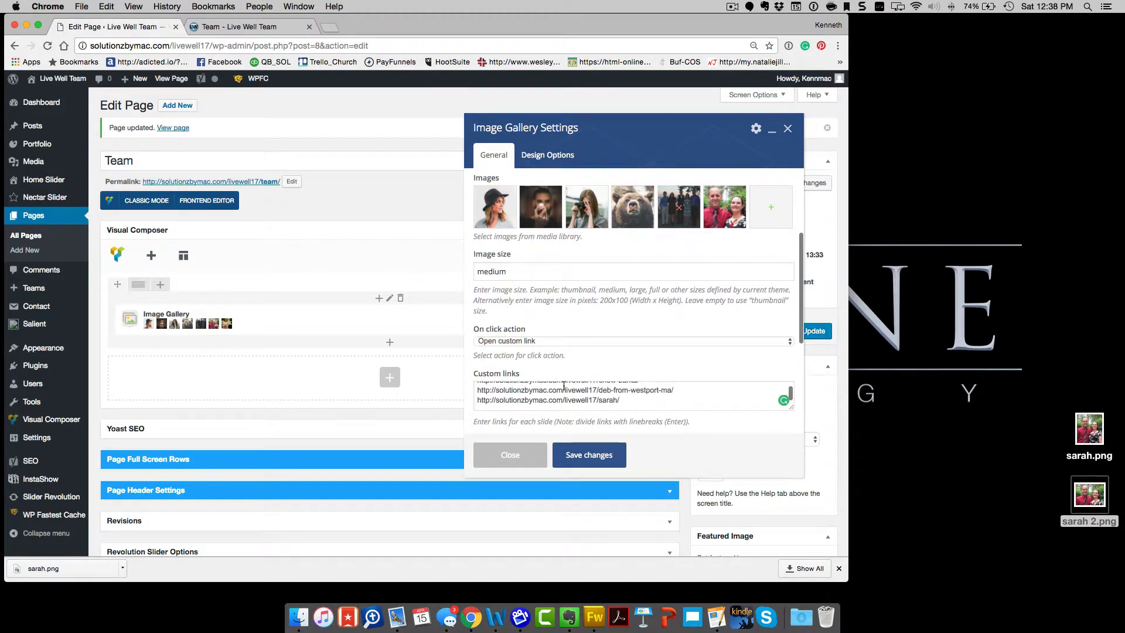
click(577, 455)
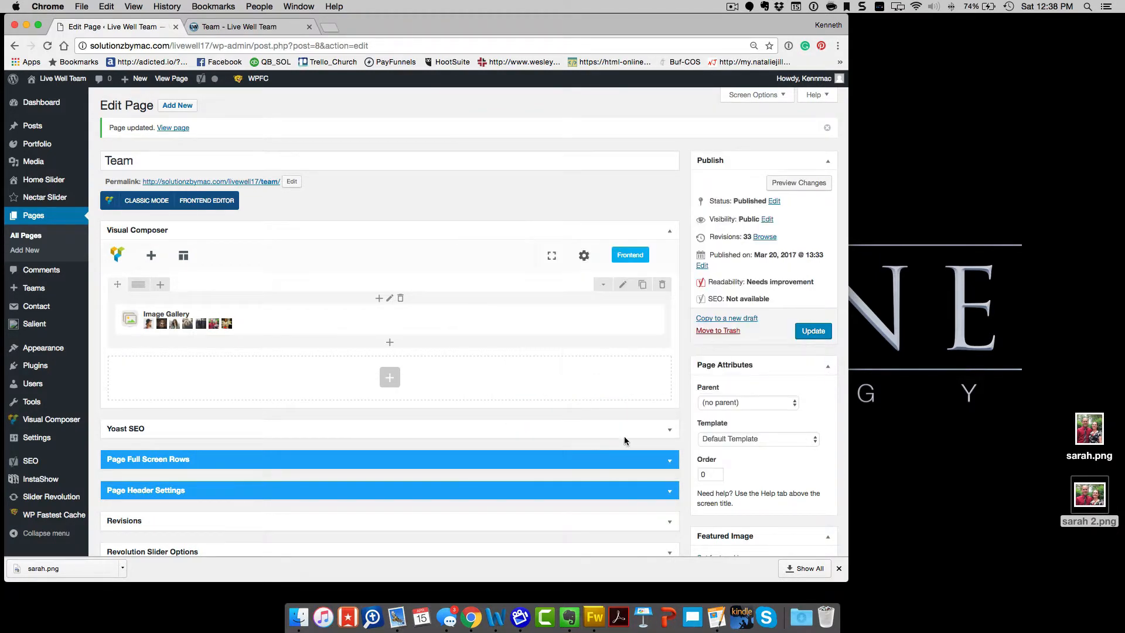
click(810, 332)
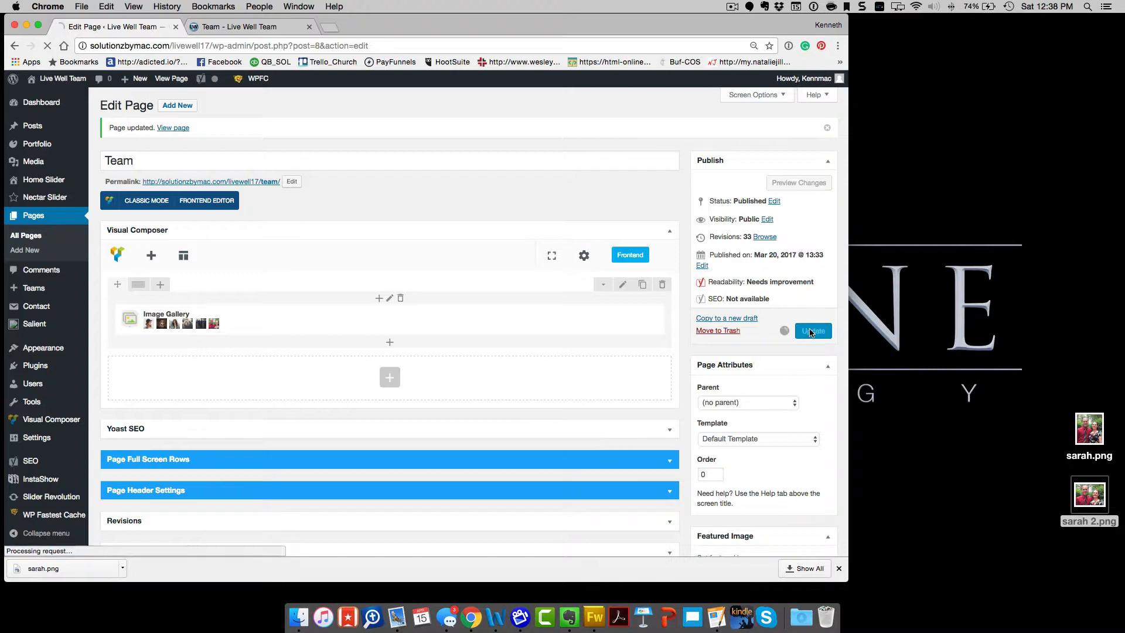
Step: Refresh the live Team page to check the updated gallery and return to the page editor
click(258, 27)
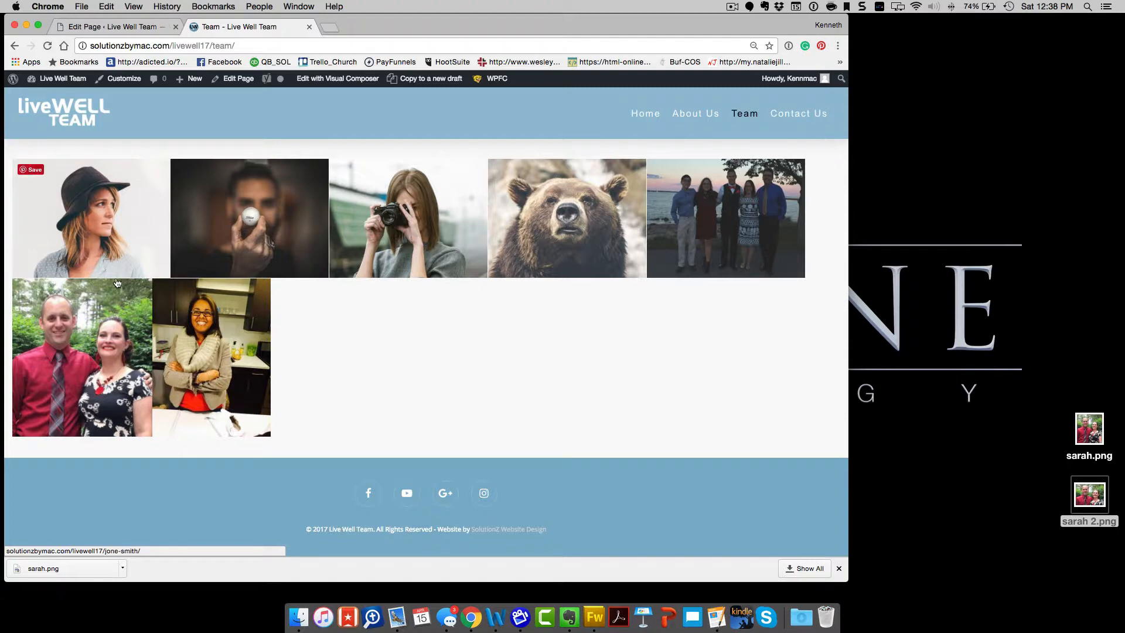
click(48, 46)
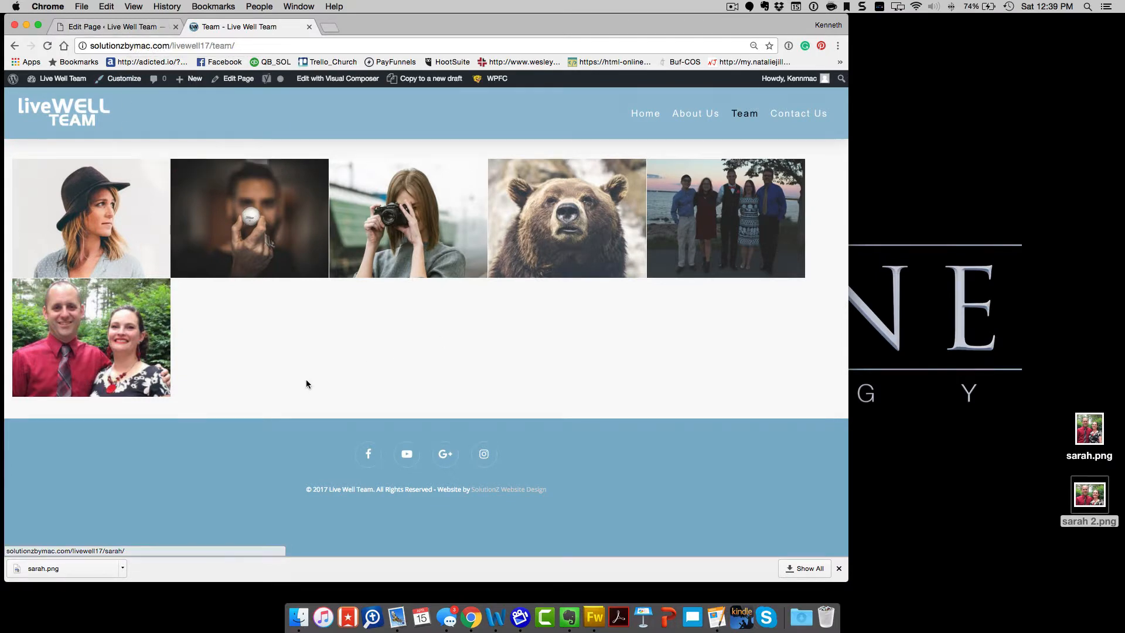
click(124, 27)
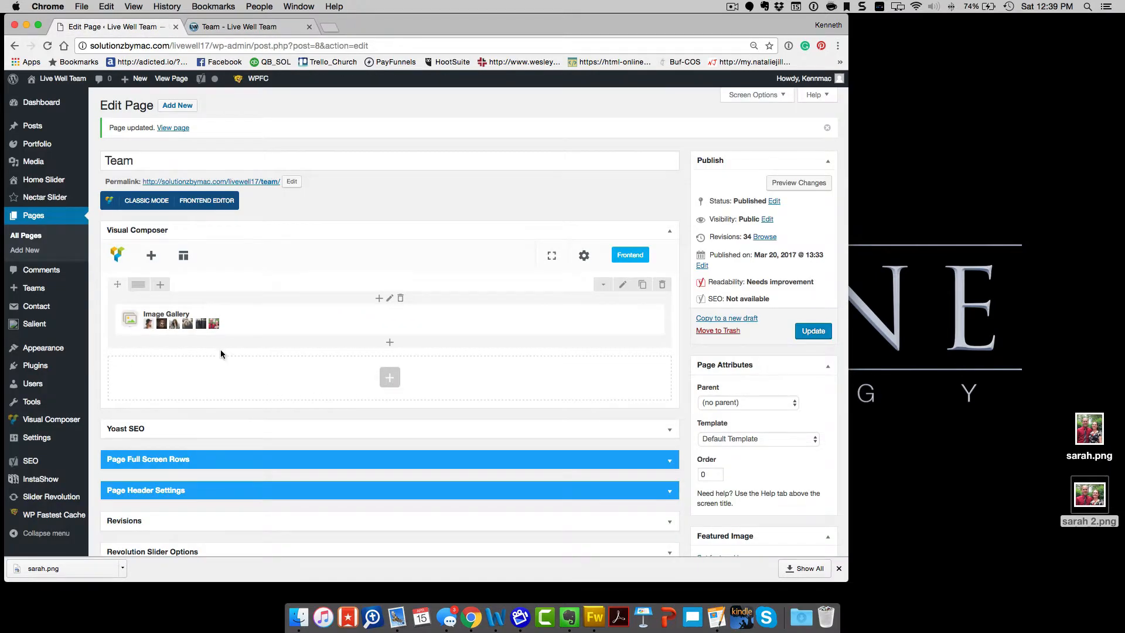
mouse_move(517, 334)
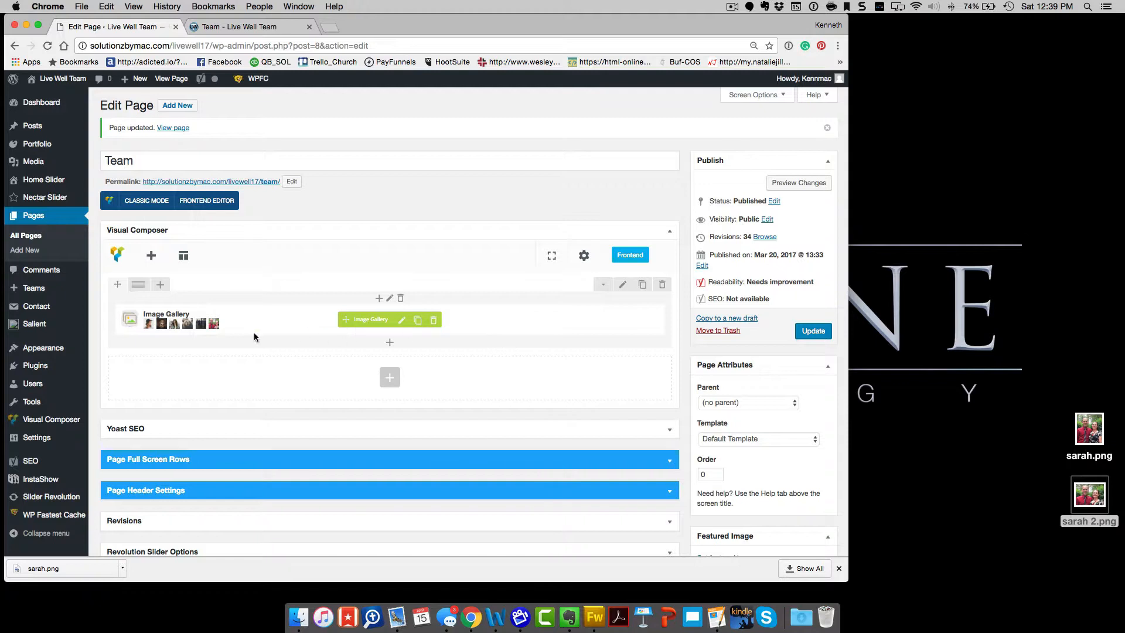
Step: Open the new team member's page for editing from the pages list and copy its permalink address
click(34, 216)
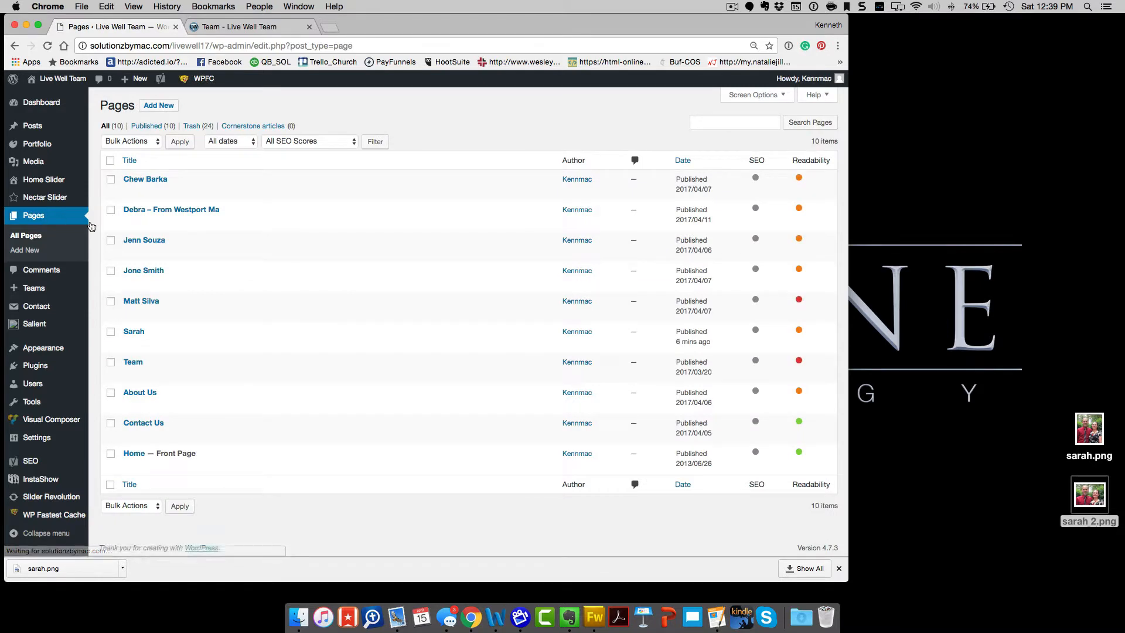
click(133, 332)
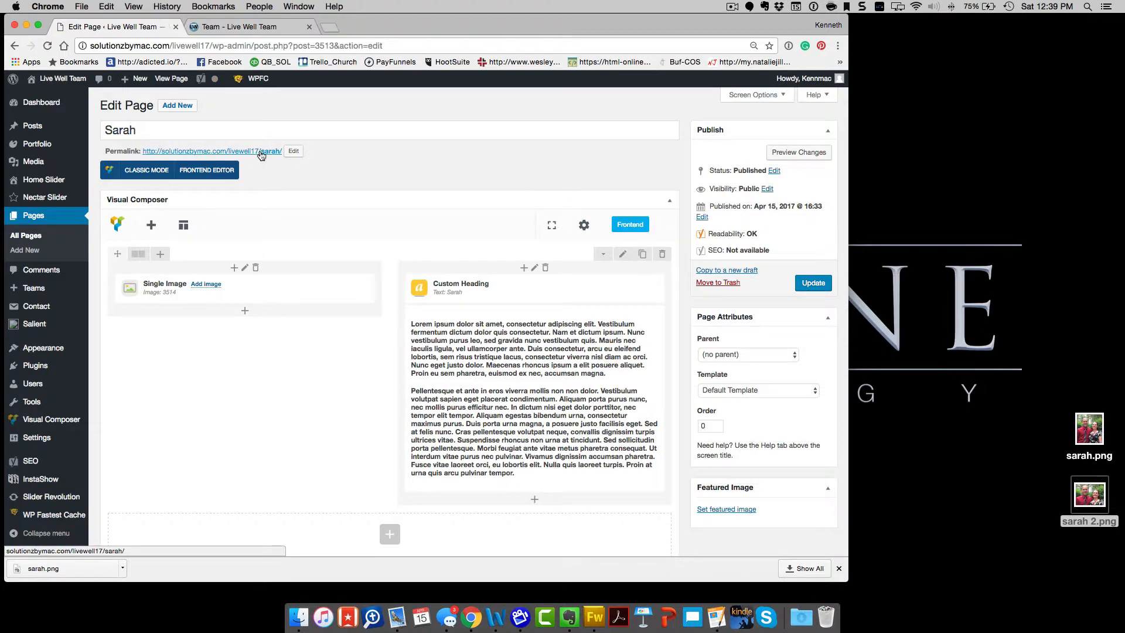
right_click(261, 154)
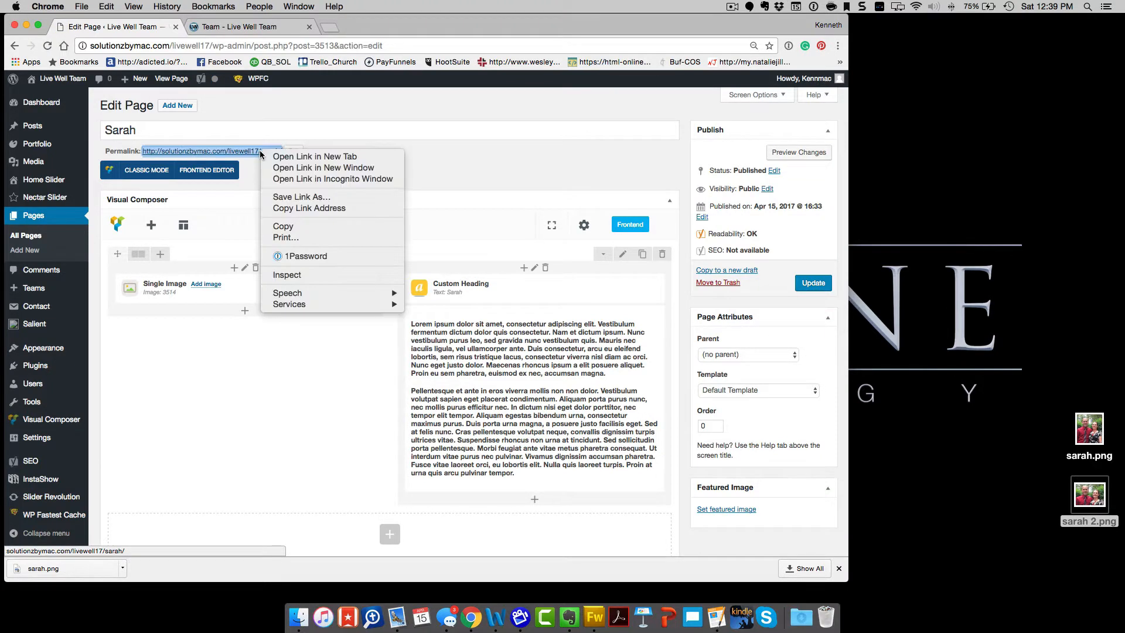
click(291, 209)
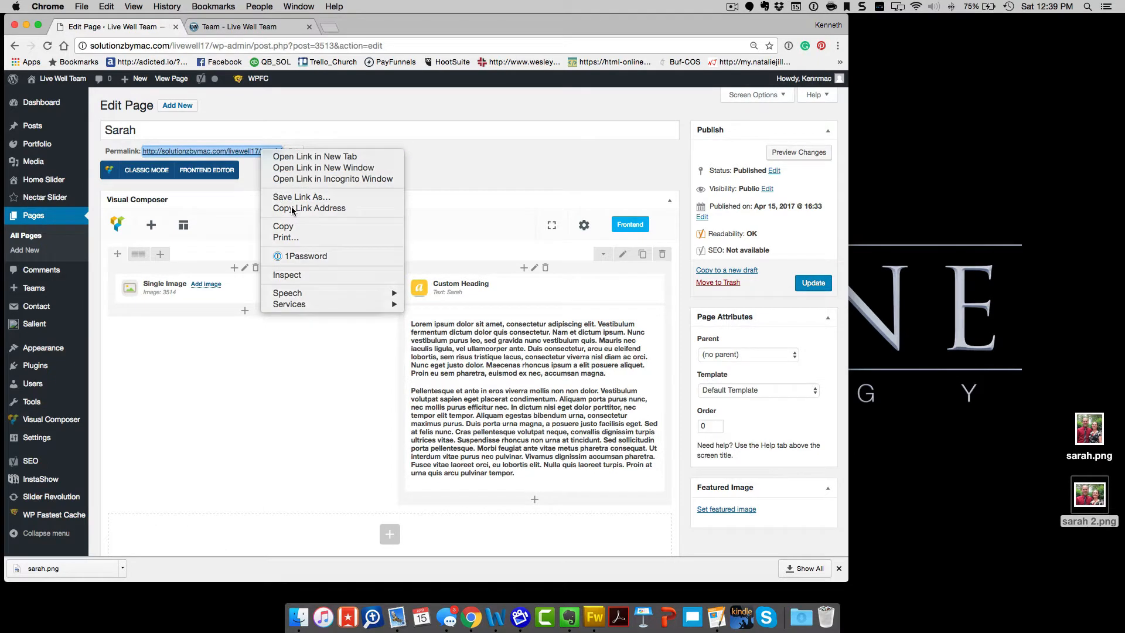
Step: Open the Team page's Image Gallery settings and enlarge the Custom links box to show all its links
click(36, 221)
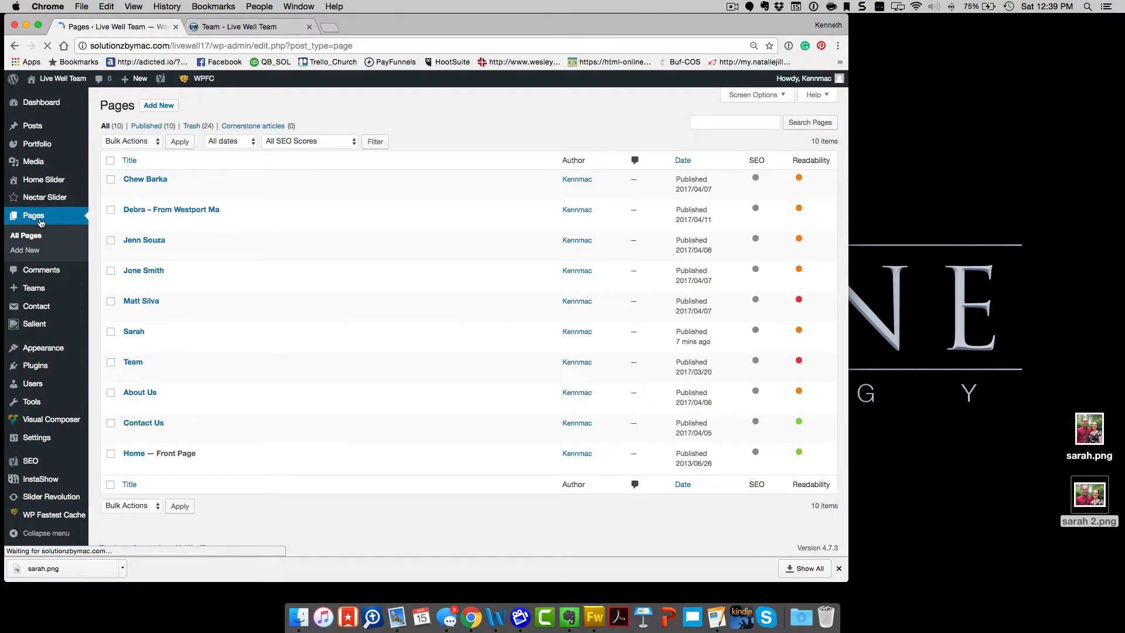
click(135, 363)
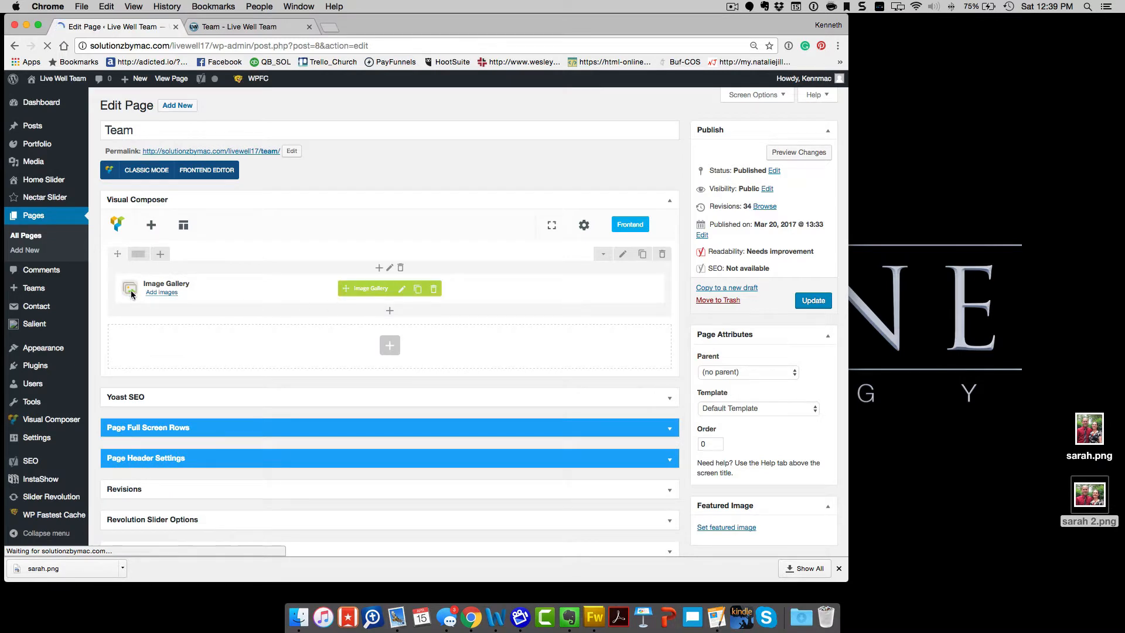
click(400, 290)
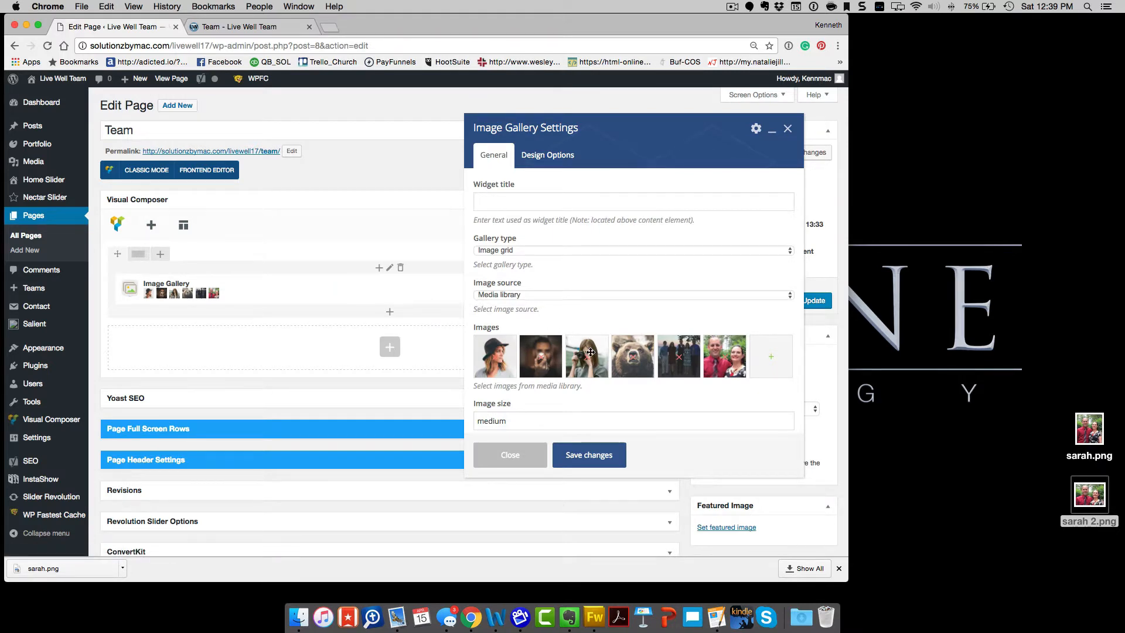
scroll(589, 346, down, 3)
scroll(590, 352, down, 5)
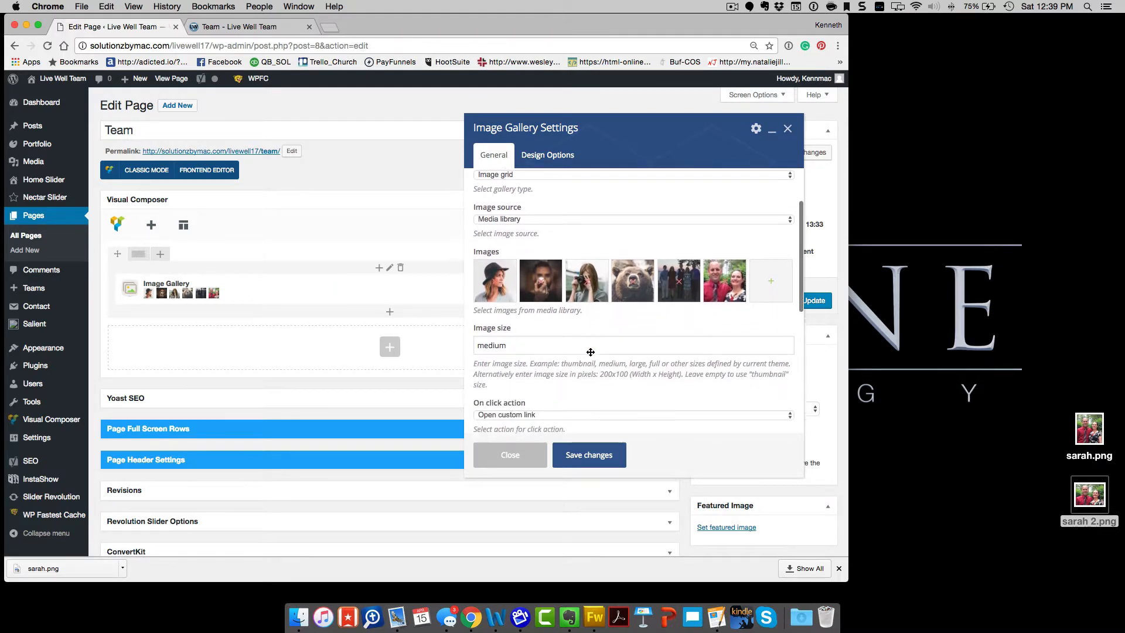
scroll(589, 350, down, 4)
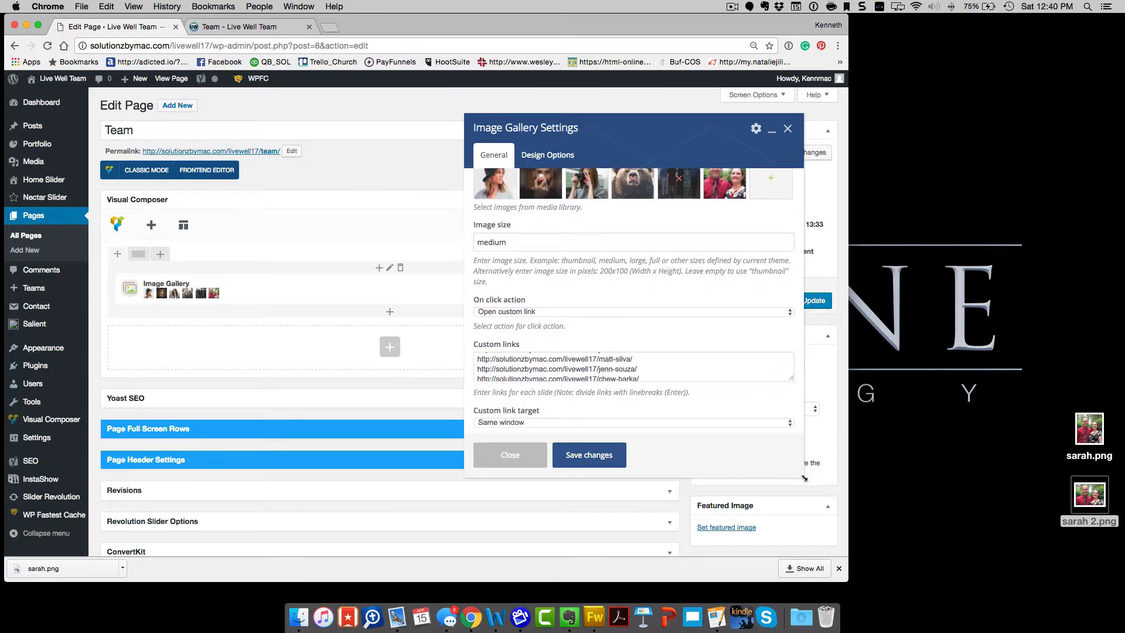
drag(805, 478, 818, 478)
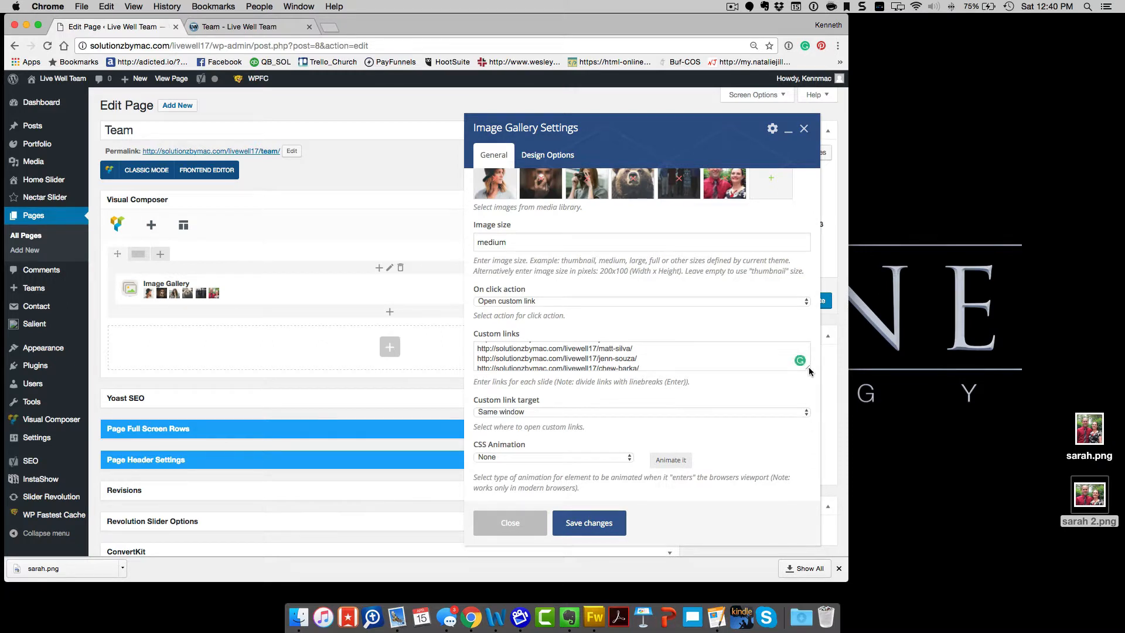
drag(809, 367, 809, 454)
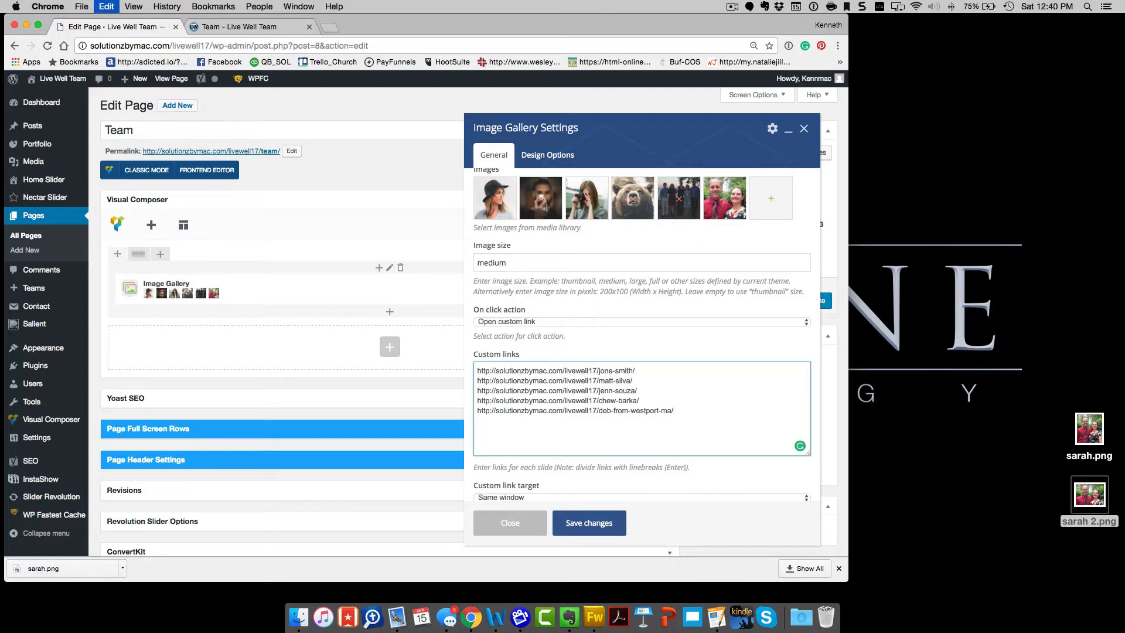
Step: Add the copied member page address as the last custom link, save the gallery changes and update the Team page
key(super+v)
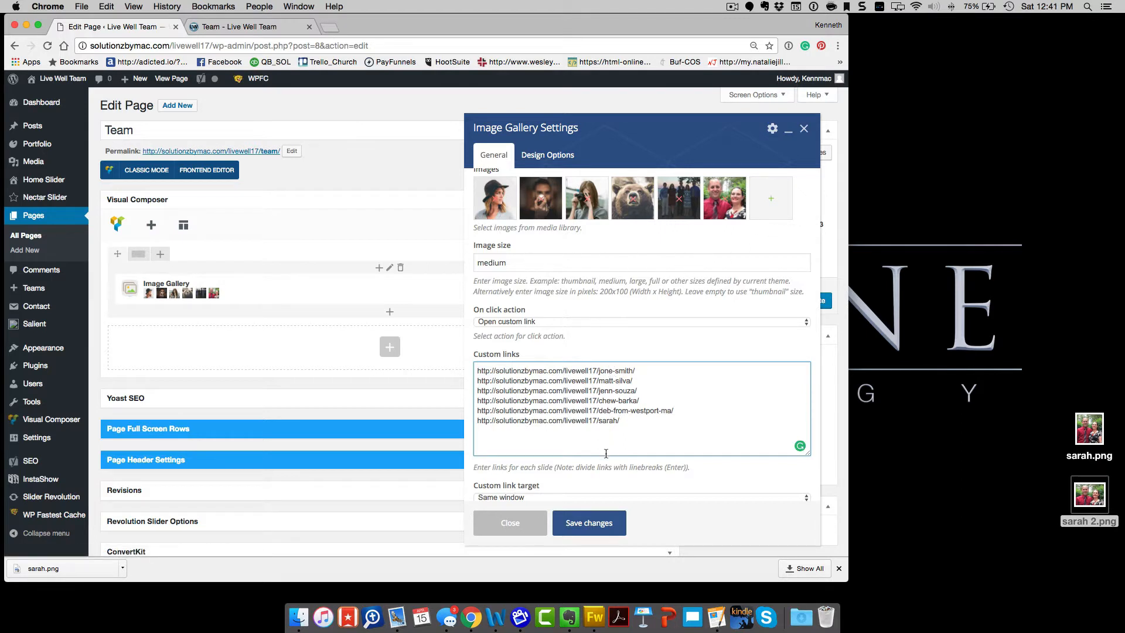
click(596, 530)
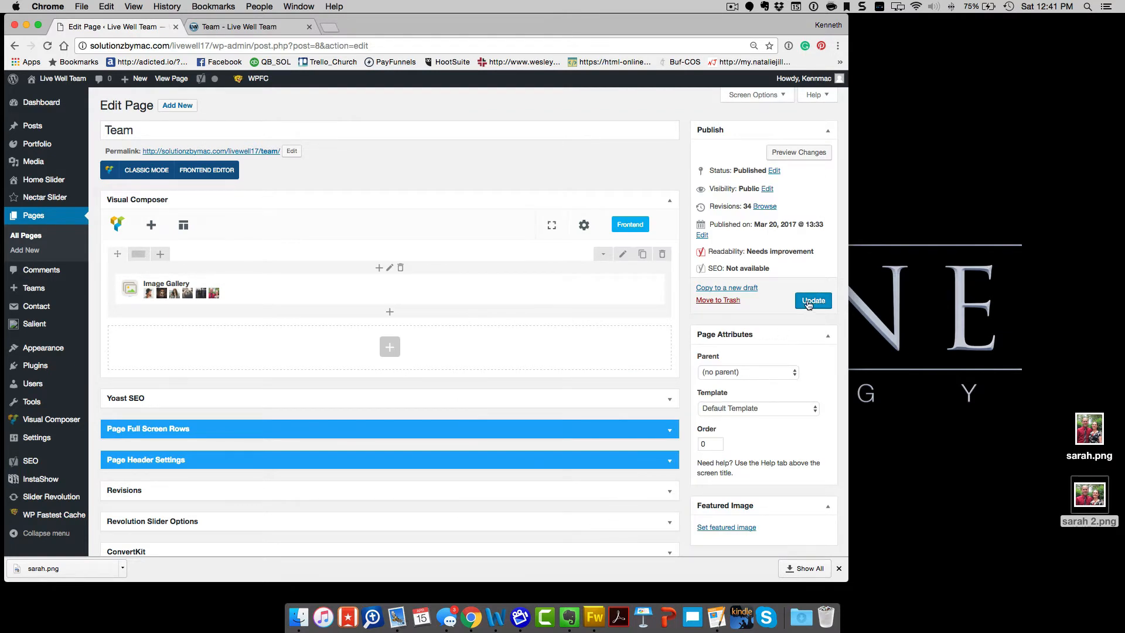
click(808, 302)
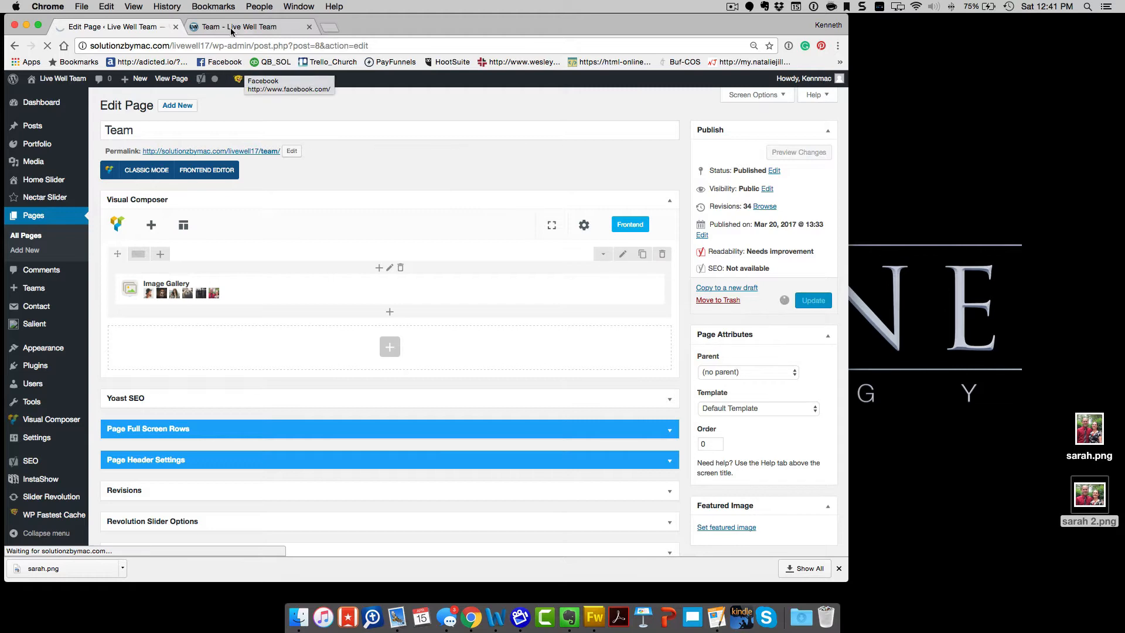
Step: Check the live member page, and open the site in a new tab to view its Team page gallery
click(232, 28)
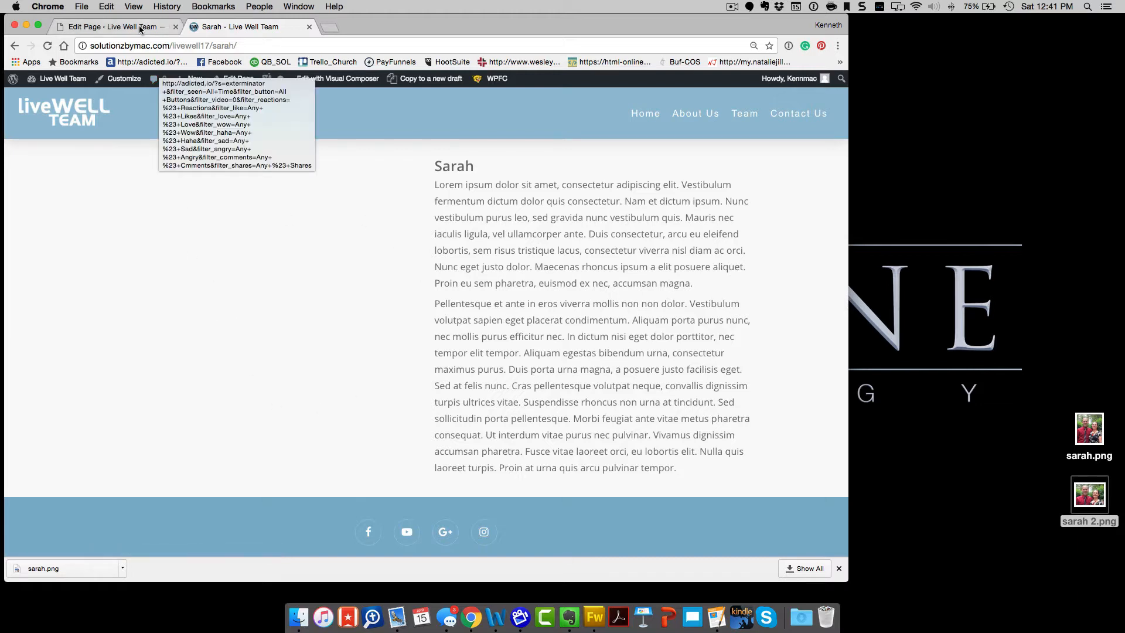
right_click(75, 80)
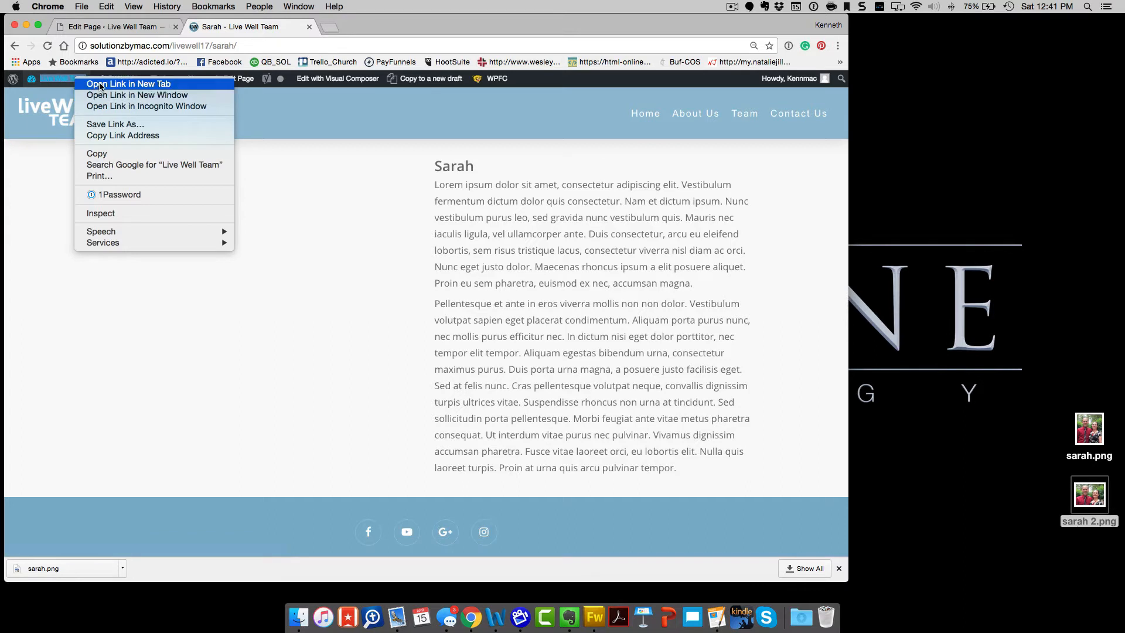
click(104, 84)
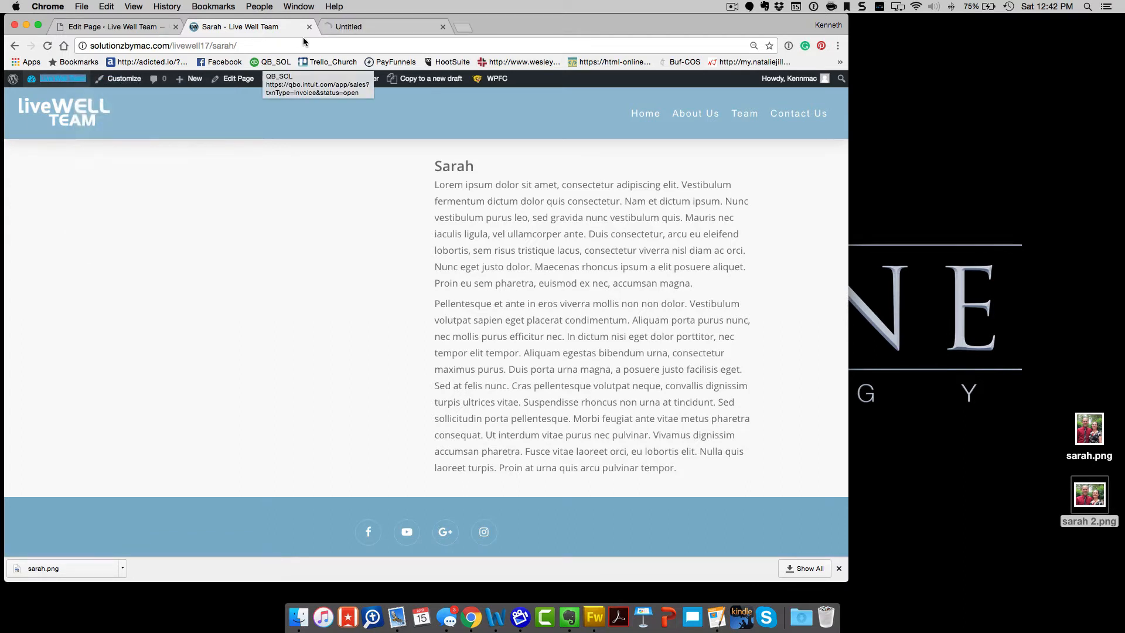
click(355, 26)
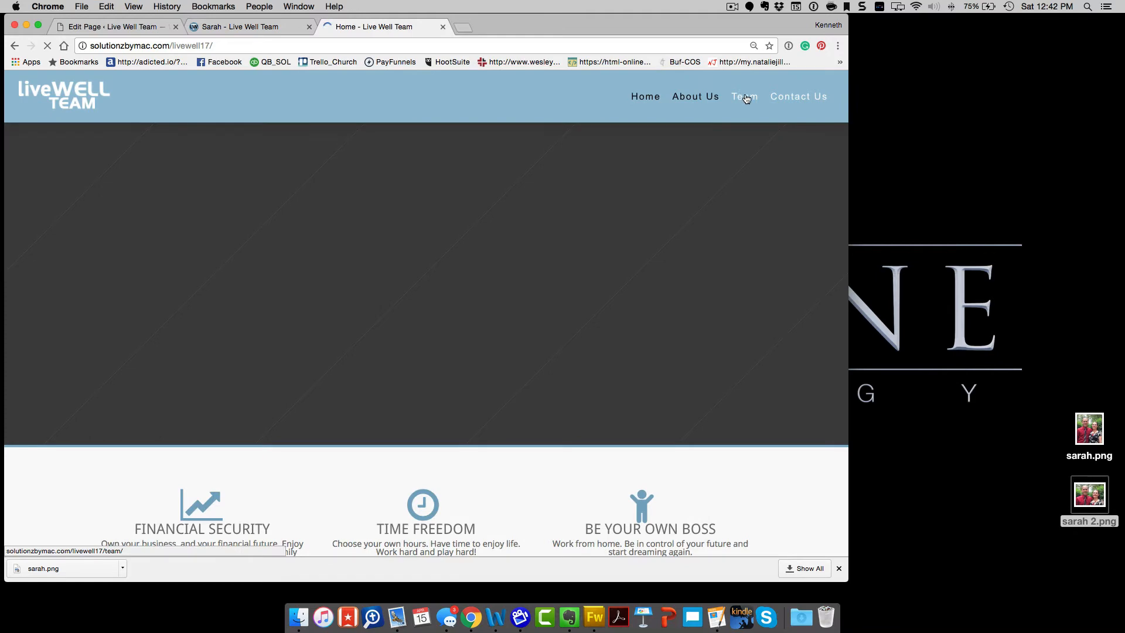
click(745, 97)
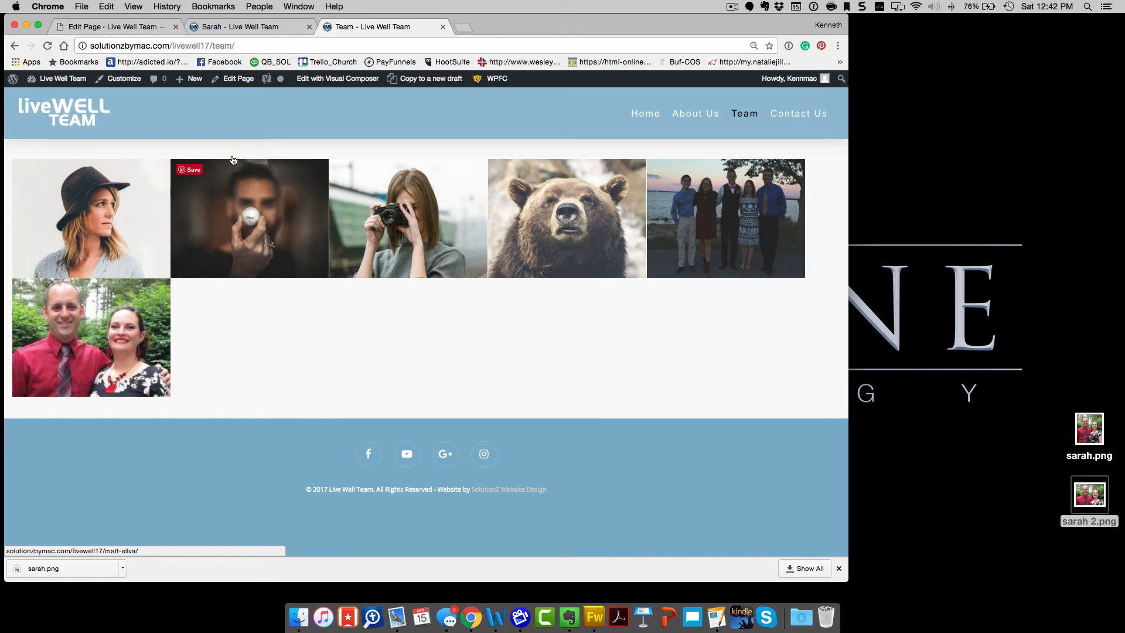
Step: Reopen the new member's page for editing and set its Single Image to the couple's portrait from the media library, saving the changes
click(252, 27)
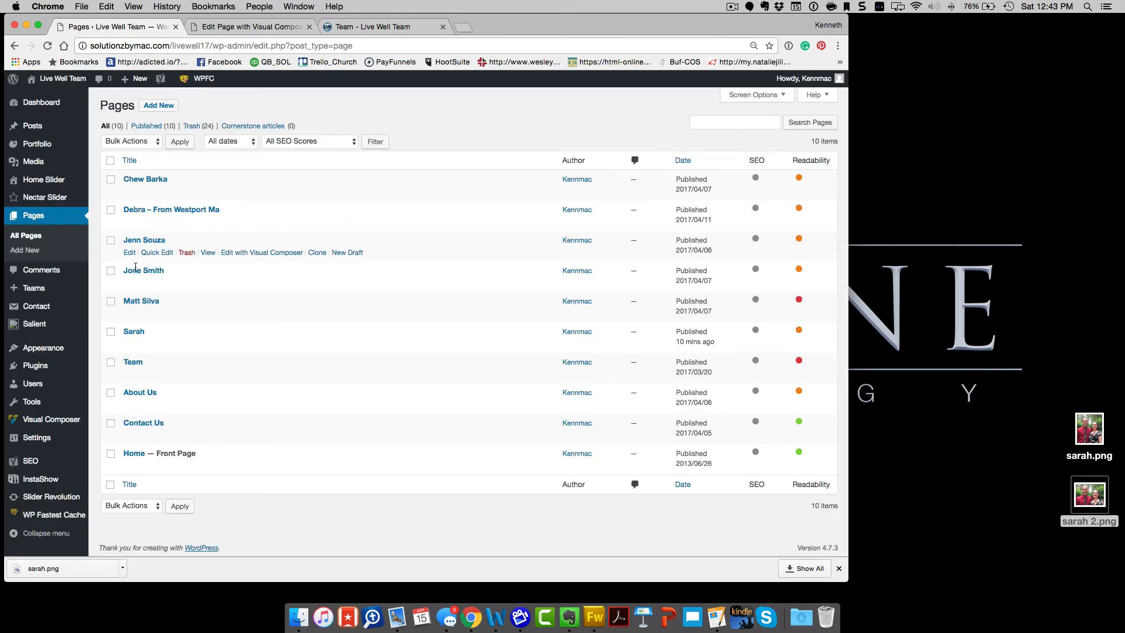
click(134, 334)
mouse_move(323, 286)
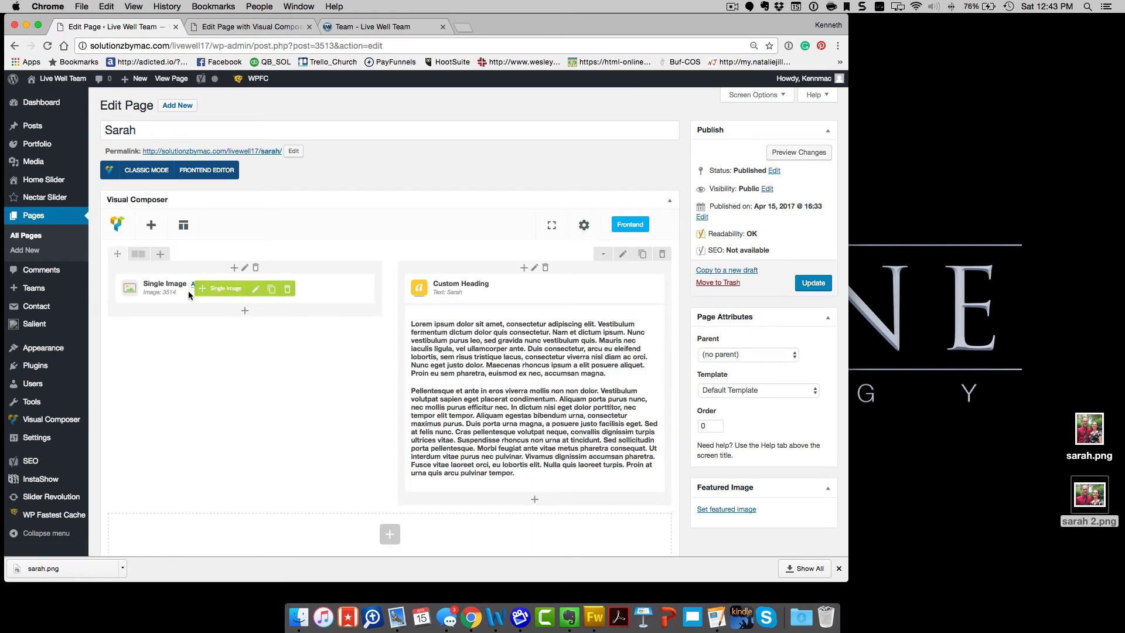
click(254, 291)
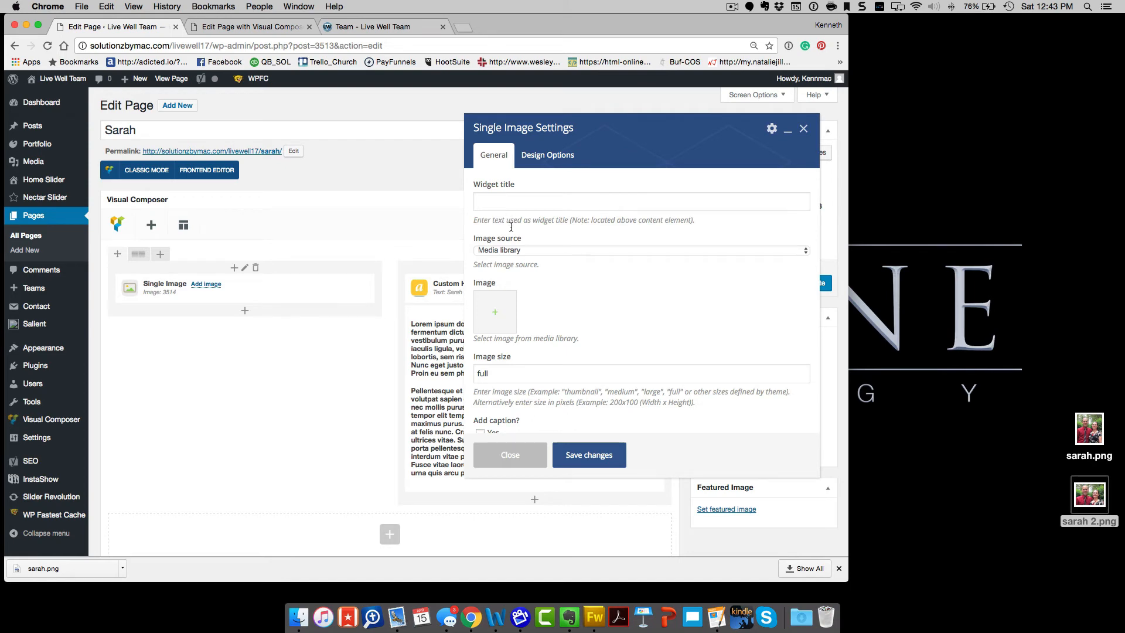
click(498, 315)
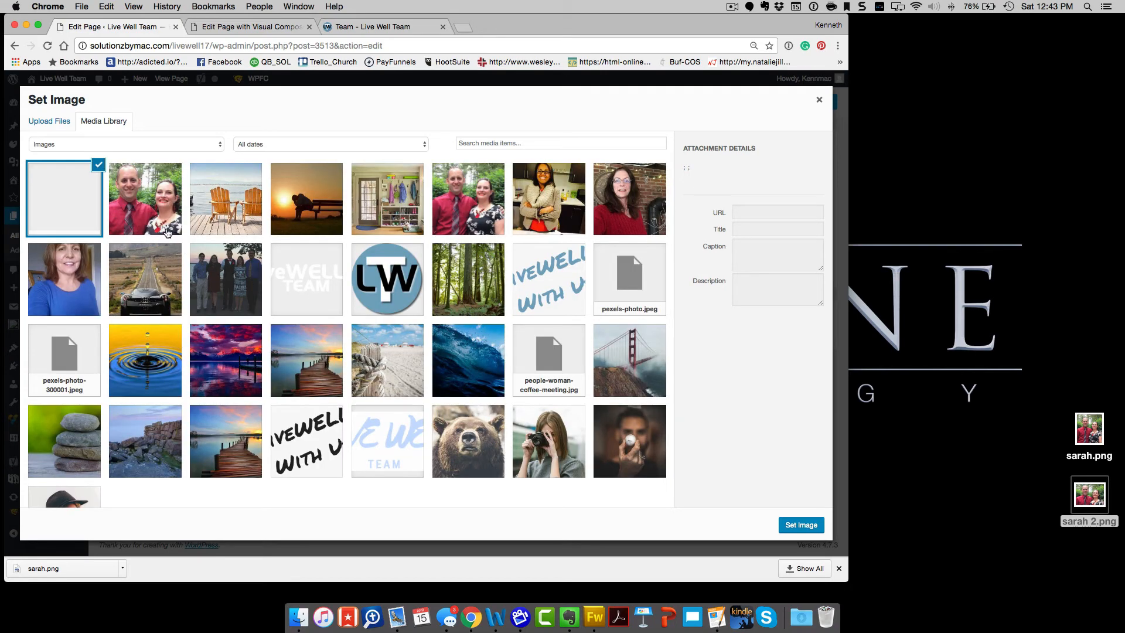
click(462, 203)
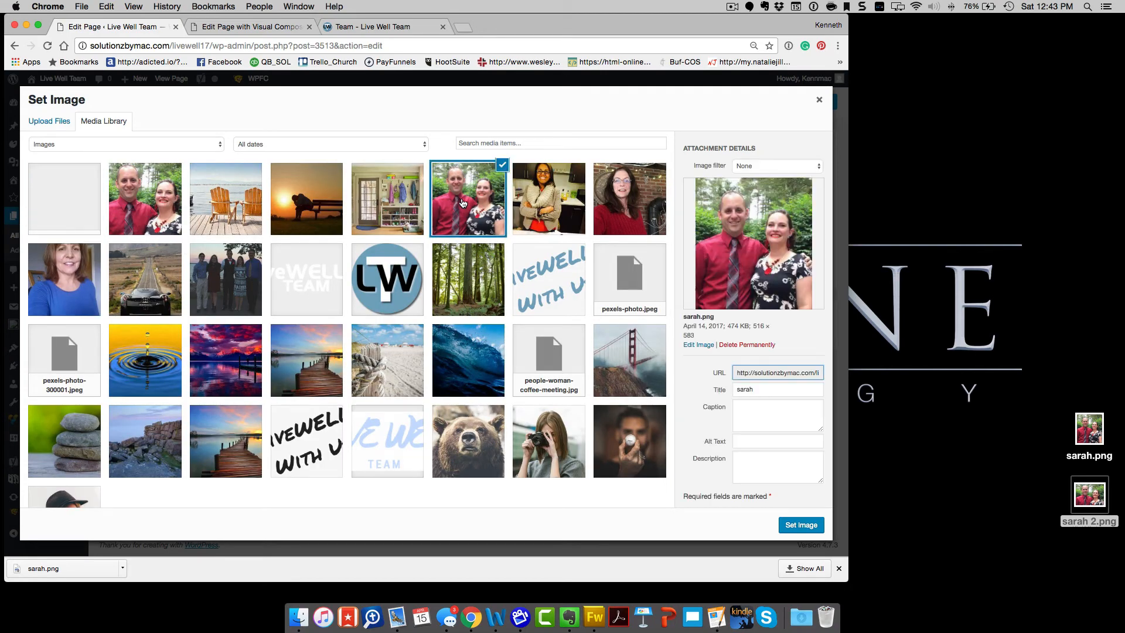
click(800, 524)
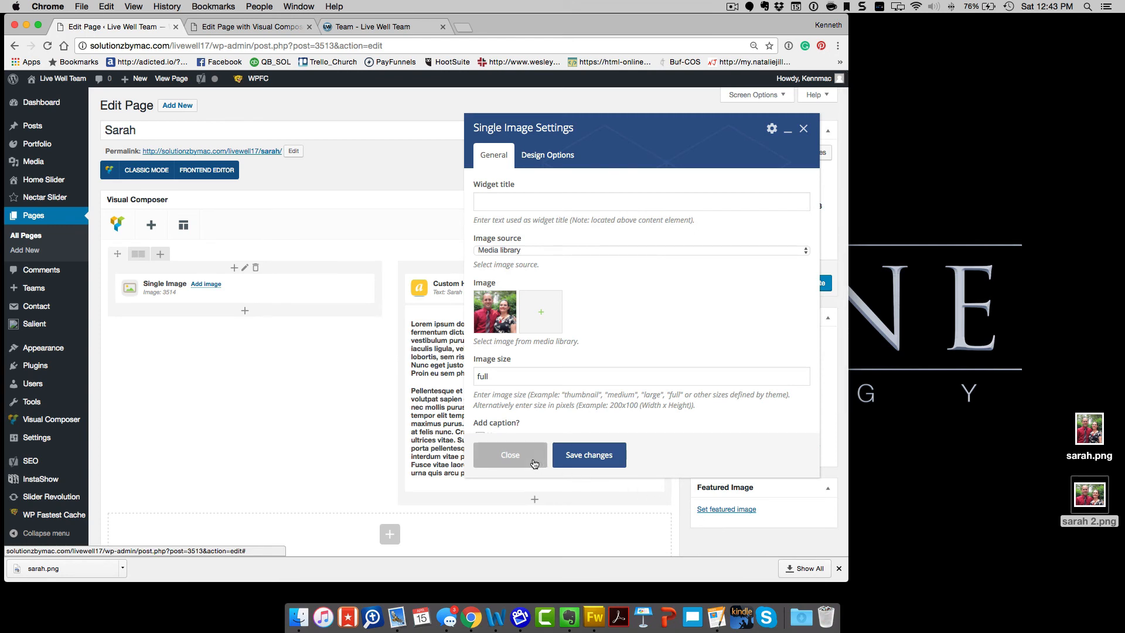
click(578, 456)
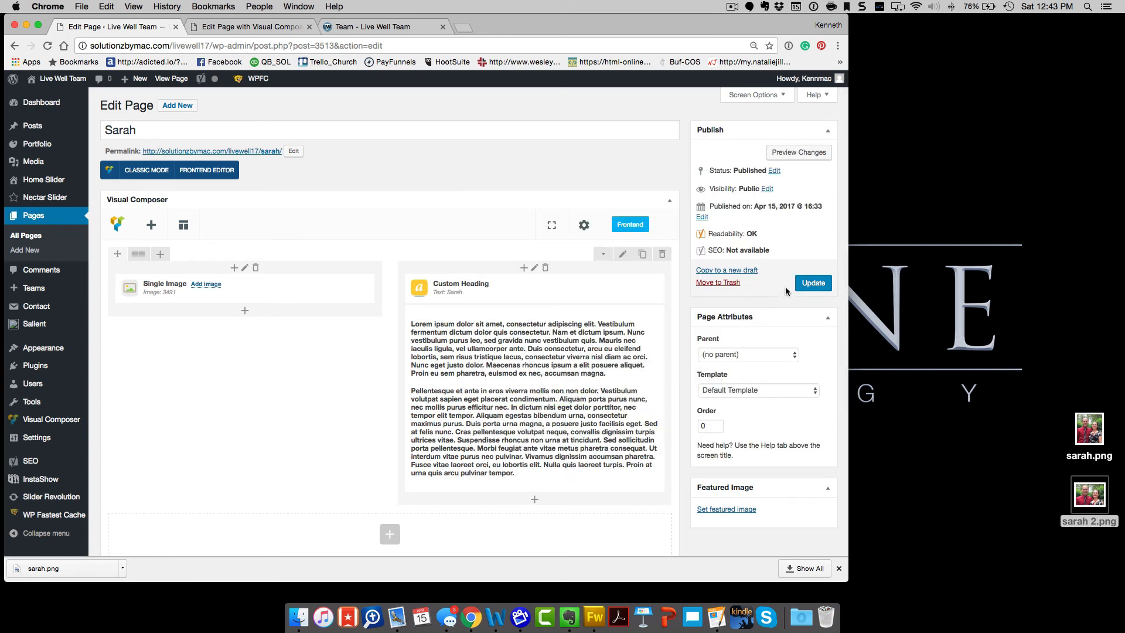
Step: Update the new member's page and refresh its live version to check the photo
click(811, 285)
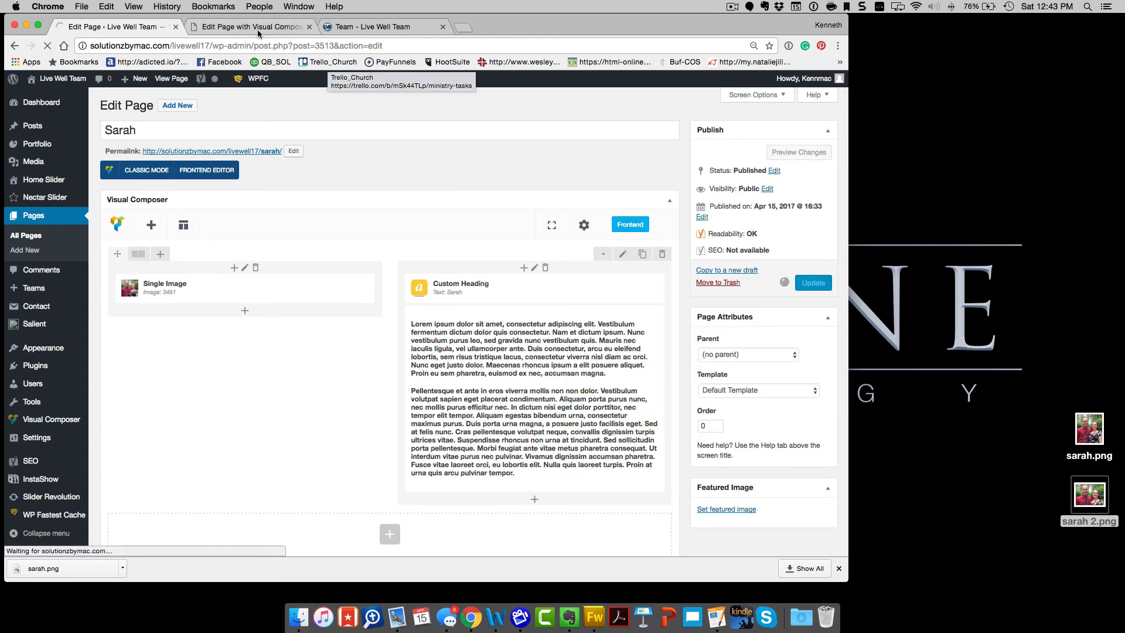
click(241, 27)
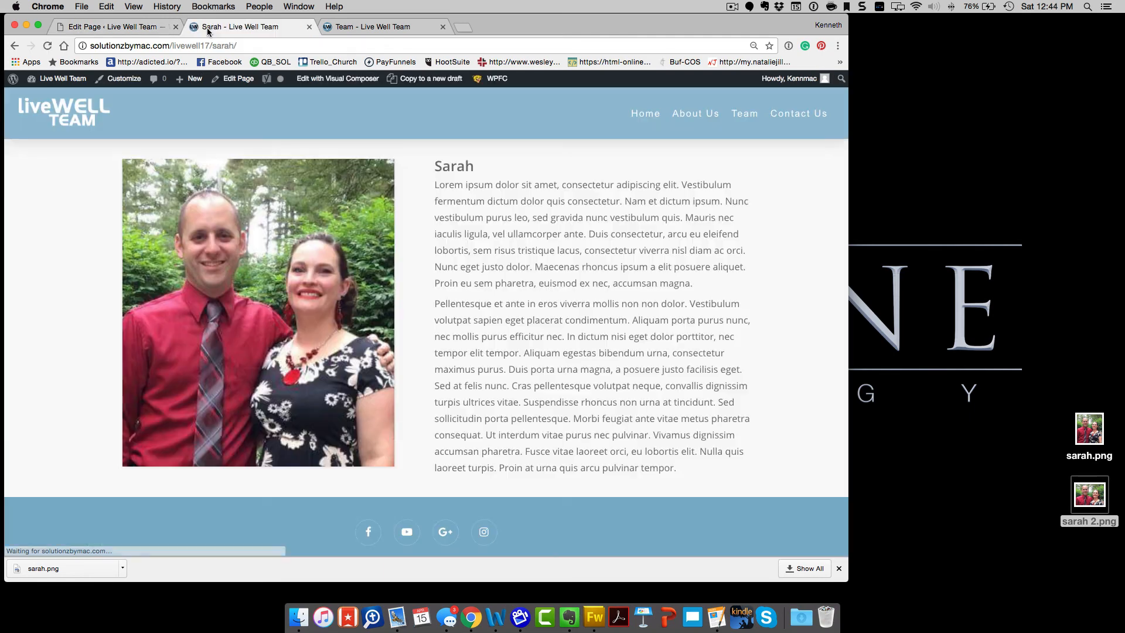
click(47, 46)
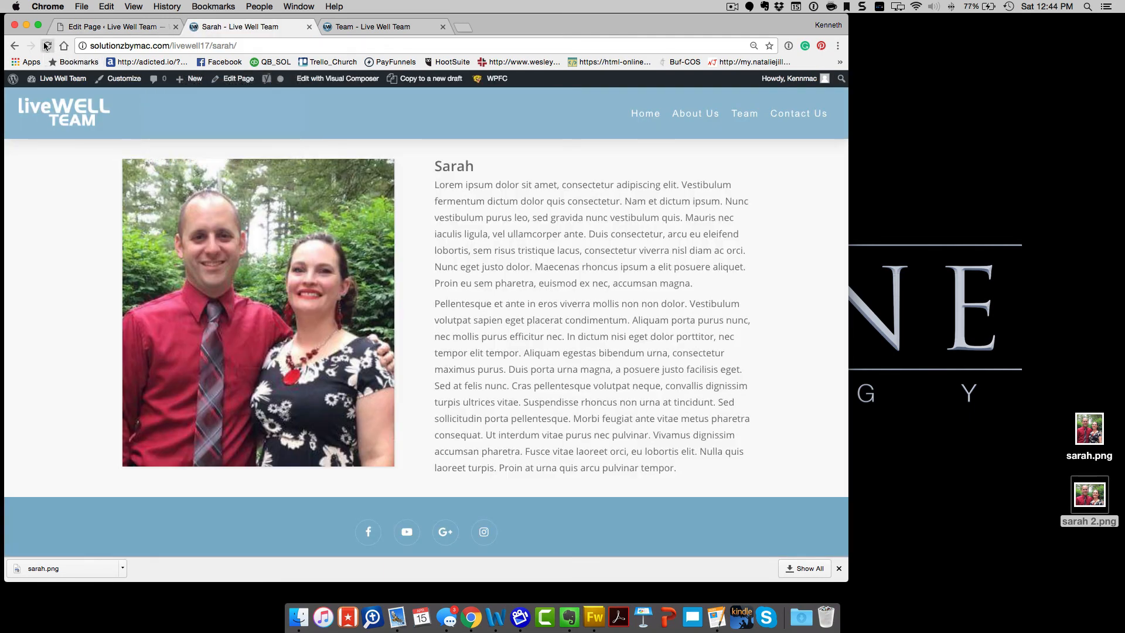